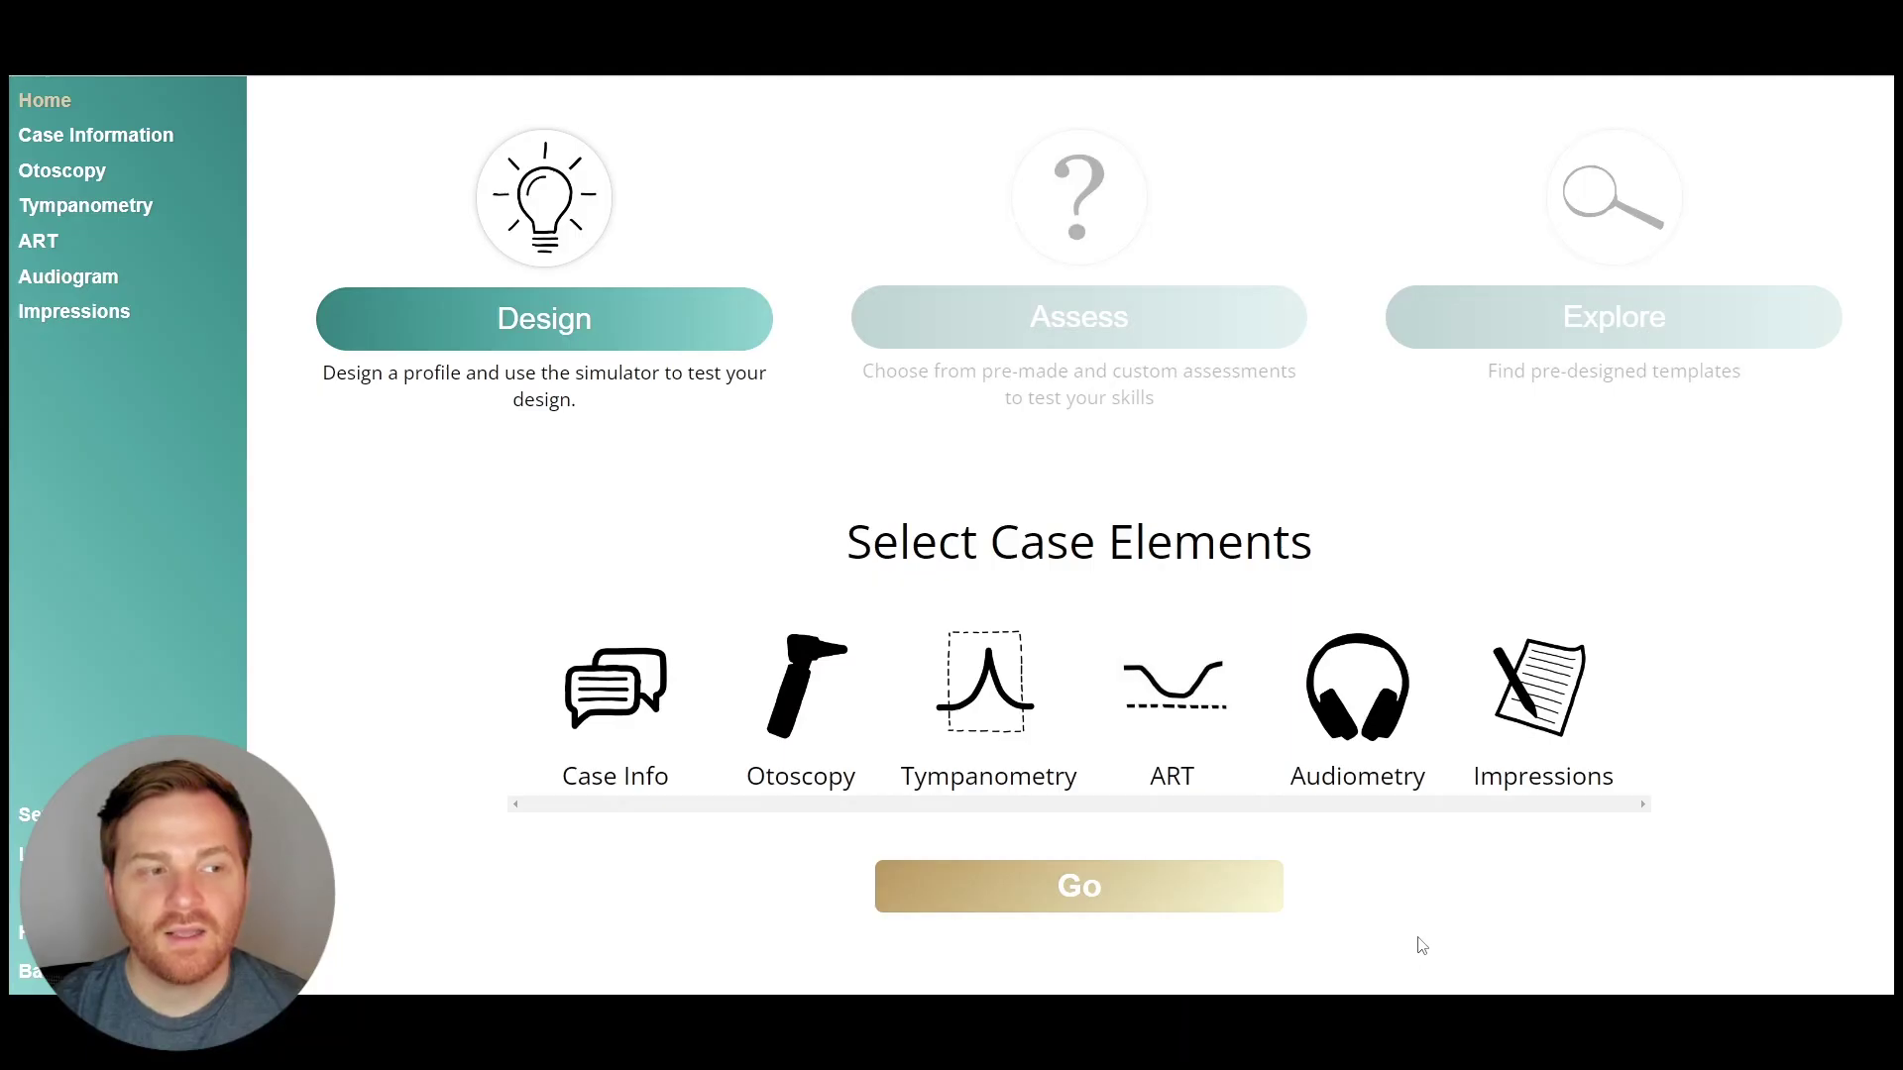
Start a case design that includes Case Info, Otoscopy, Tympanometry, ART, Audiometry and Impressions.
left_click(632, 713)
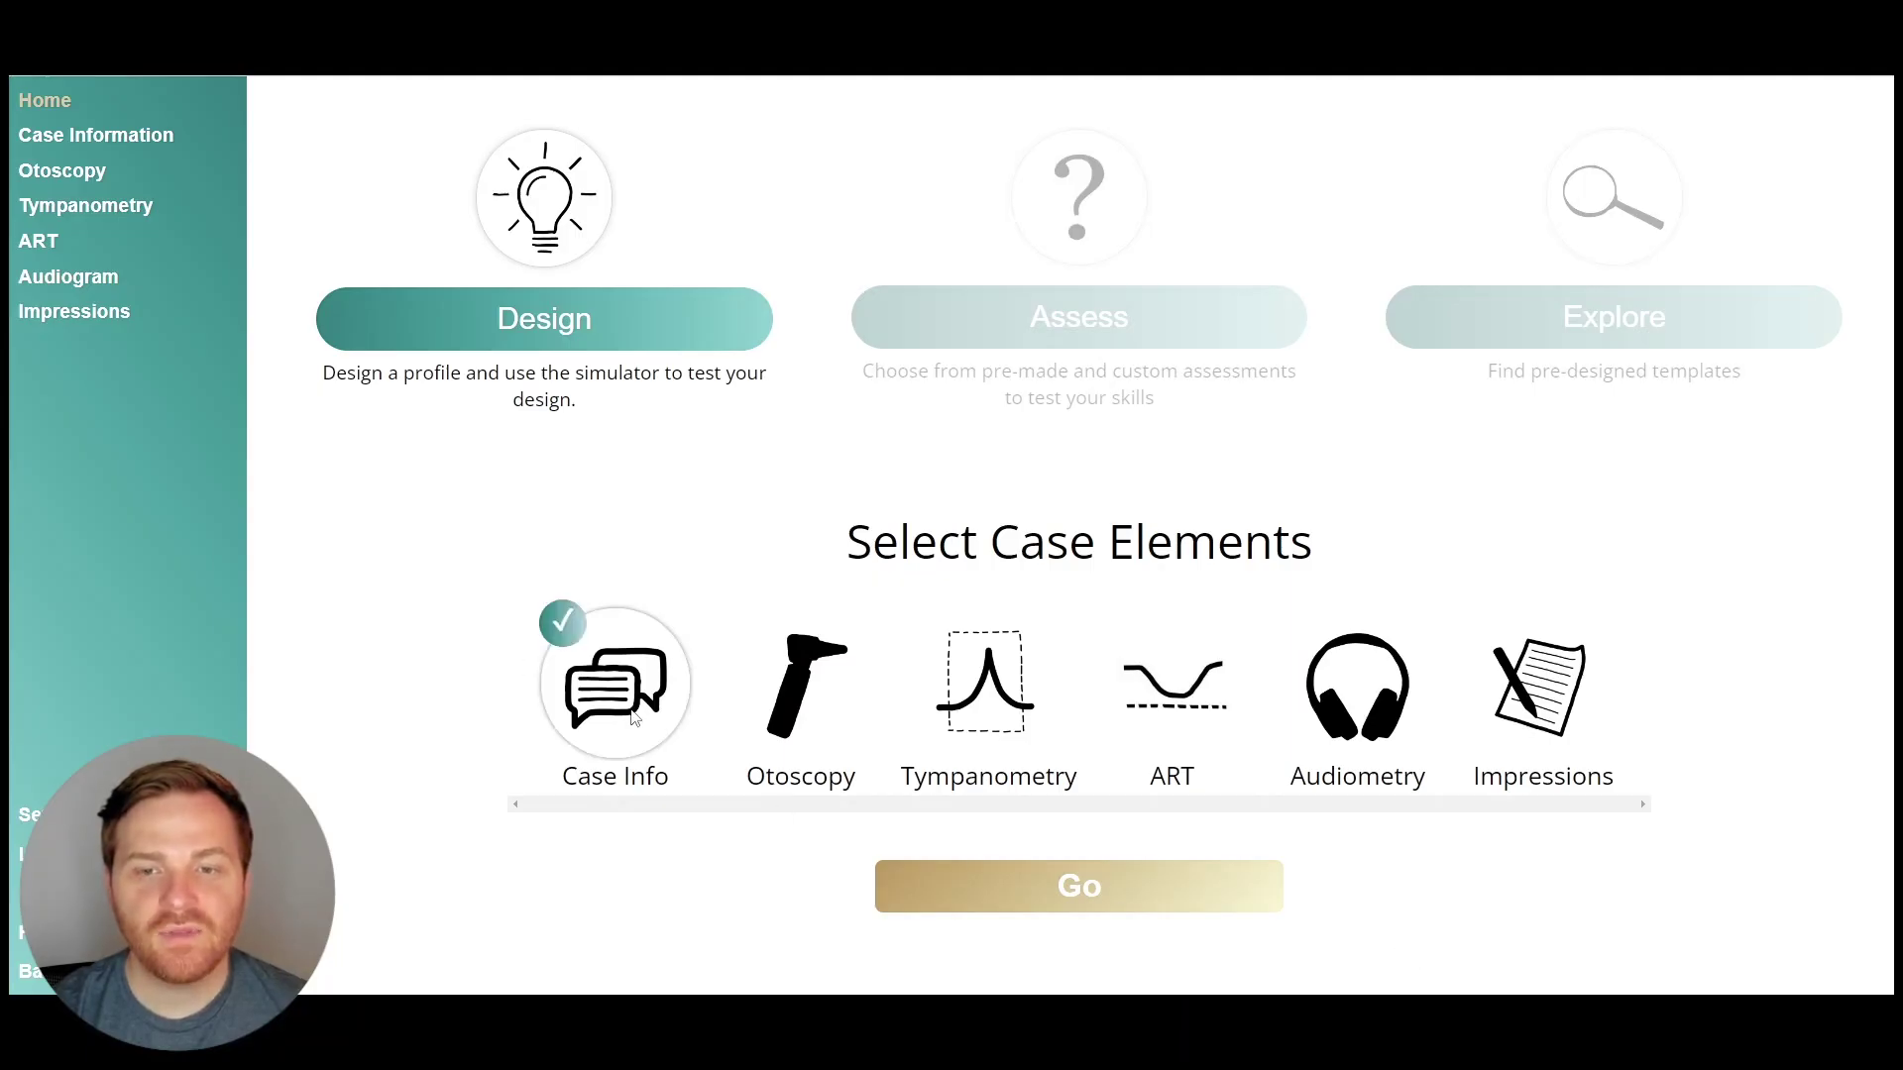
left_click(792, 672)
left_click(937, 688)
left_click(1199, 712)
left_click(1339, 694)
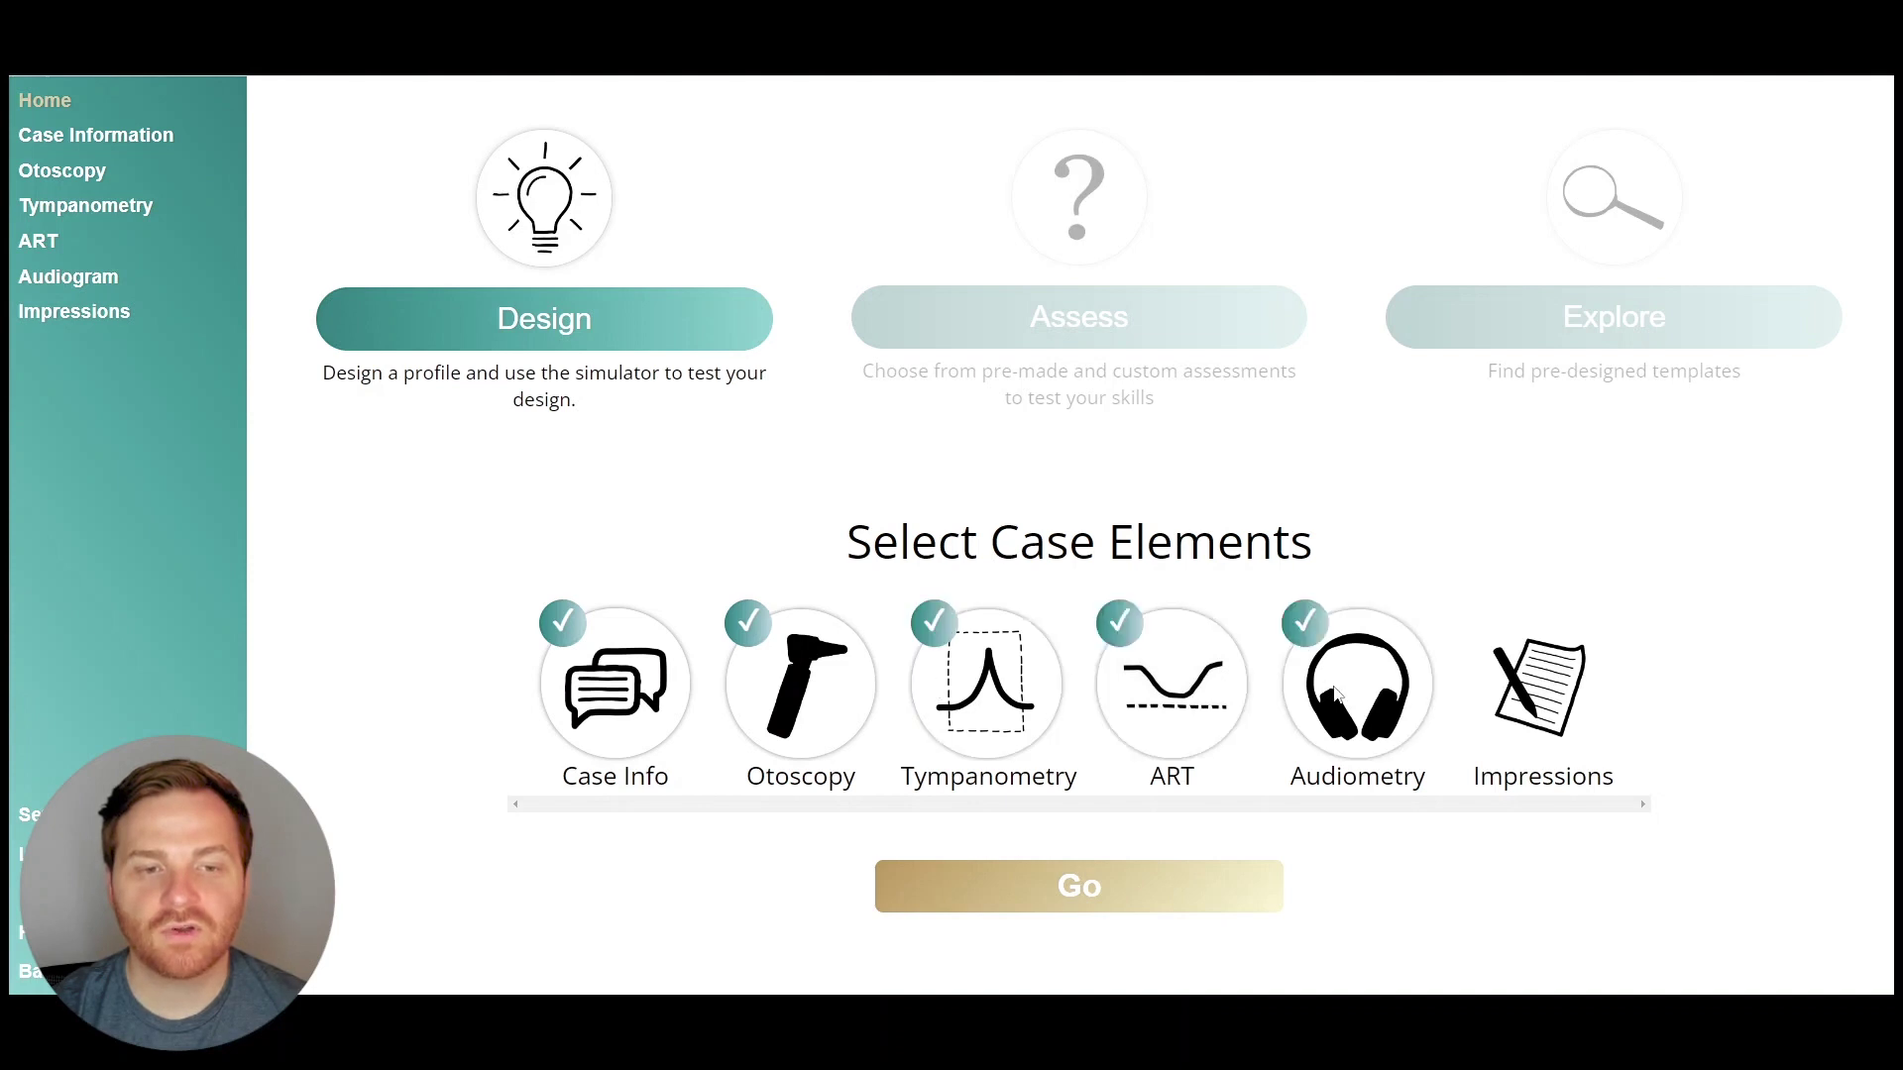
left_click(1542, 701)
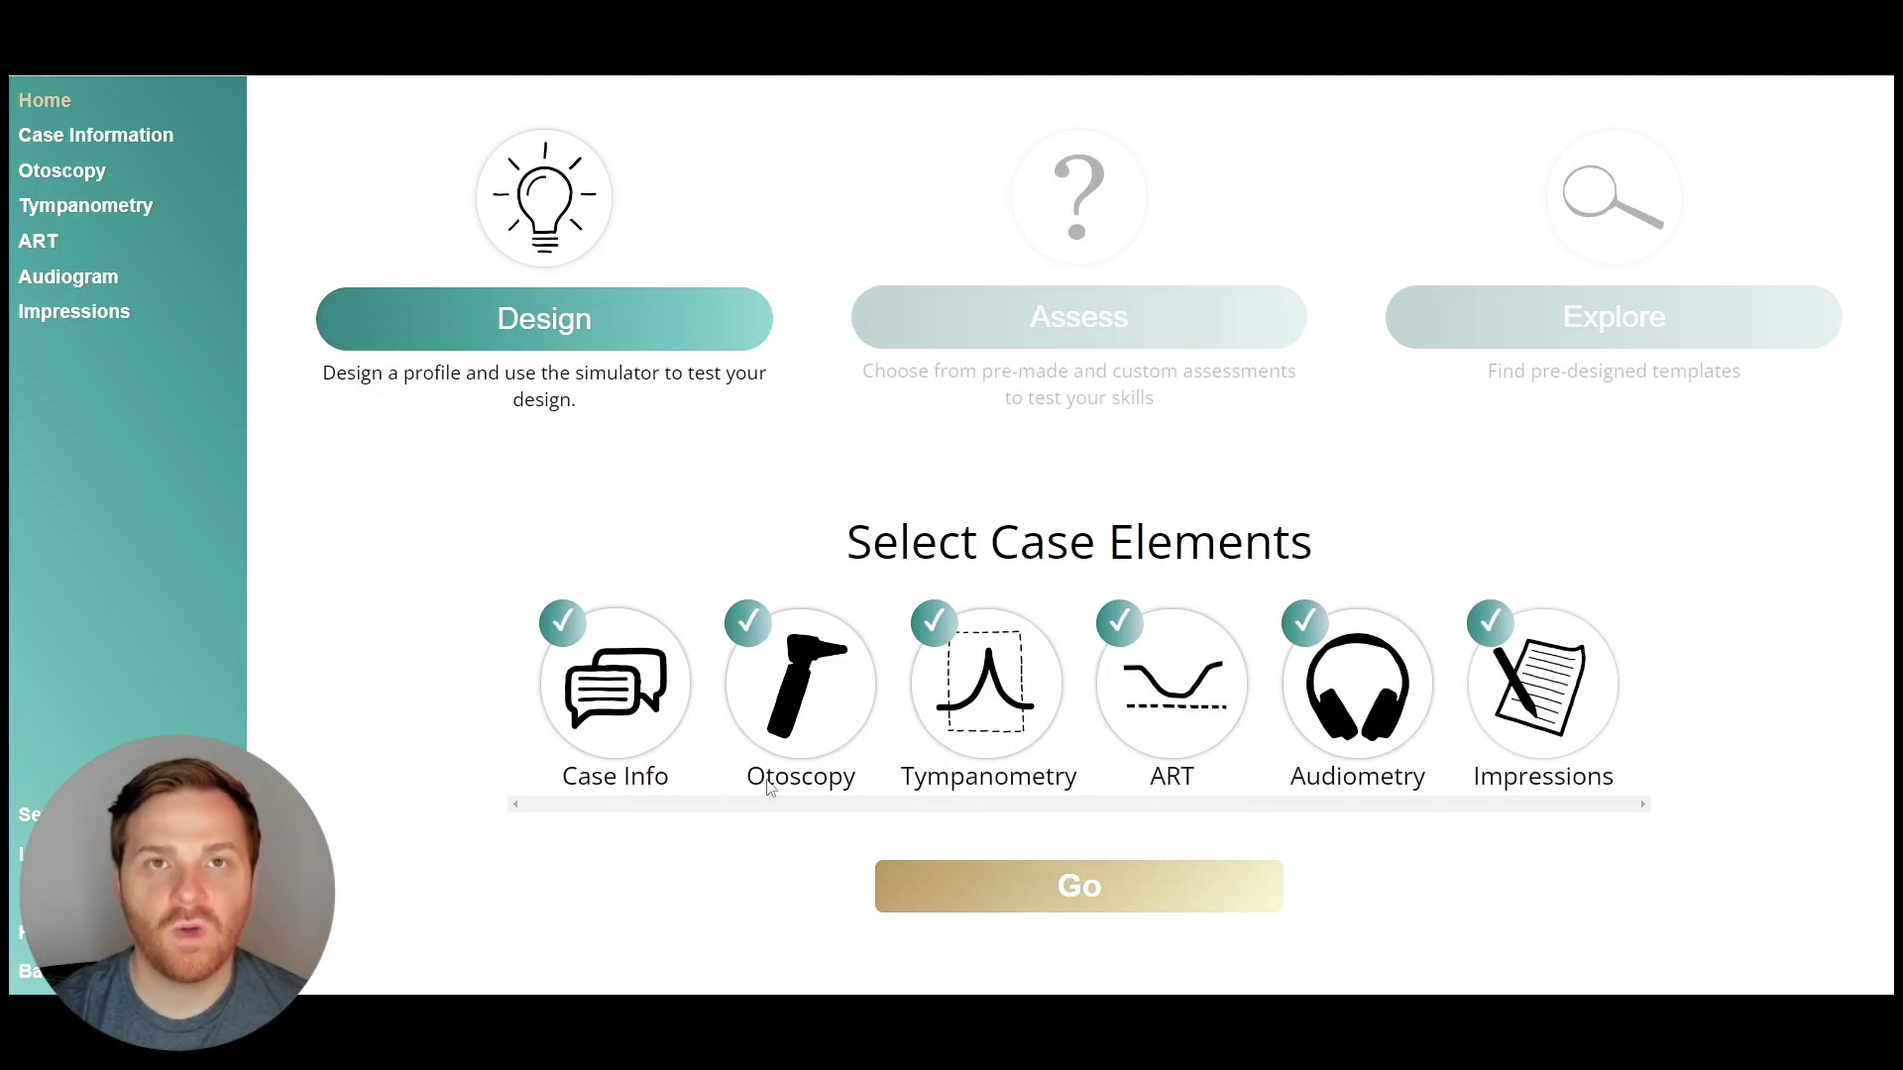
left_click(1061, 878)
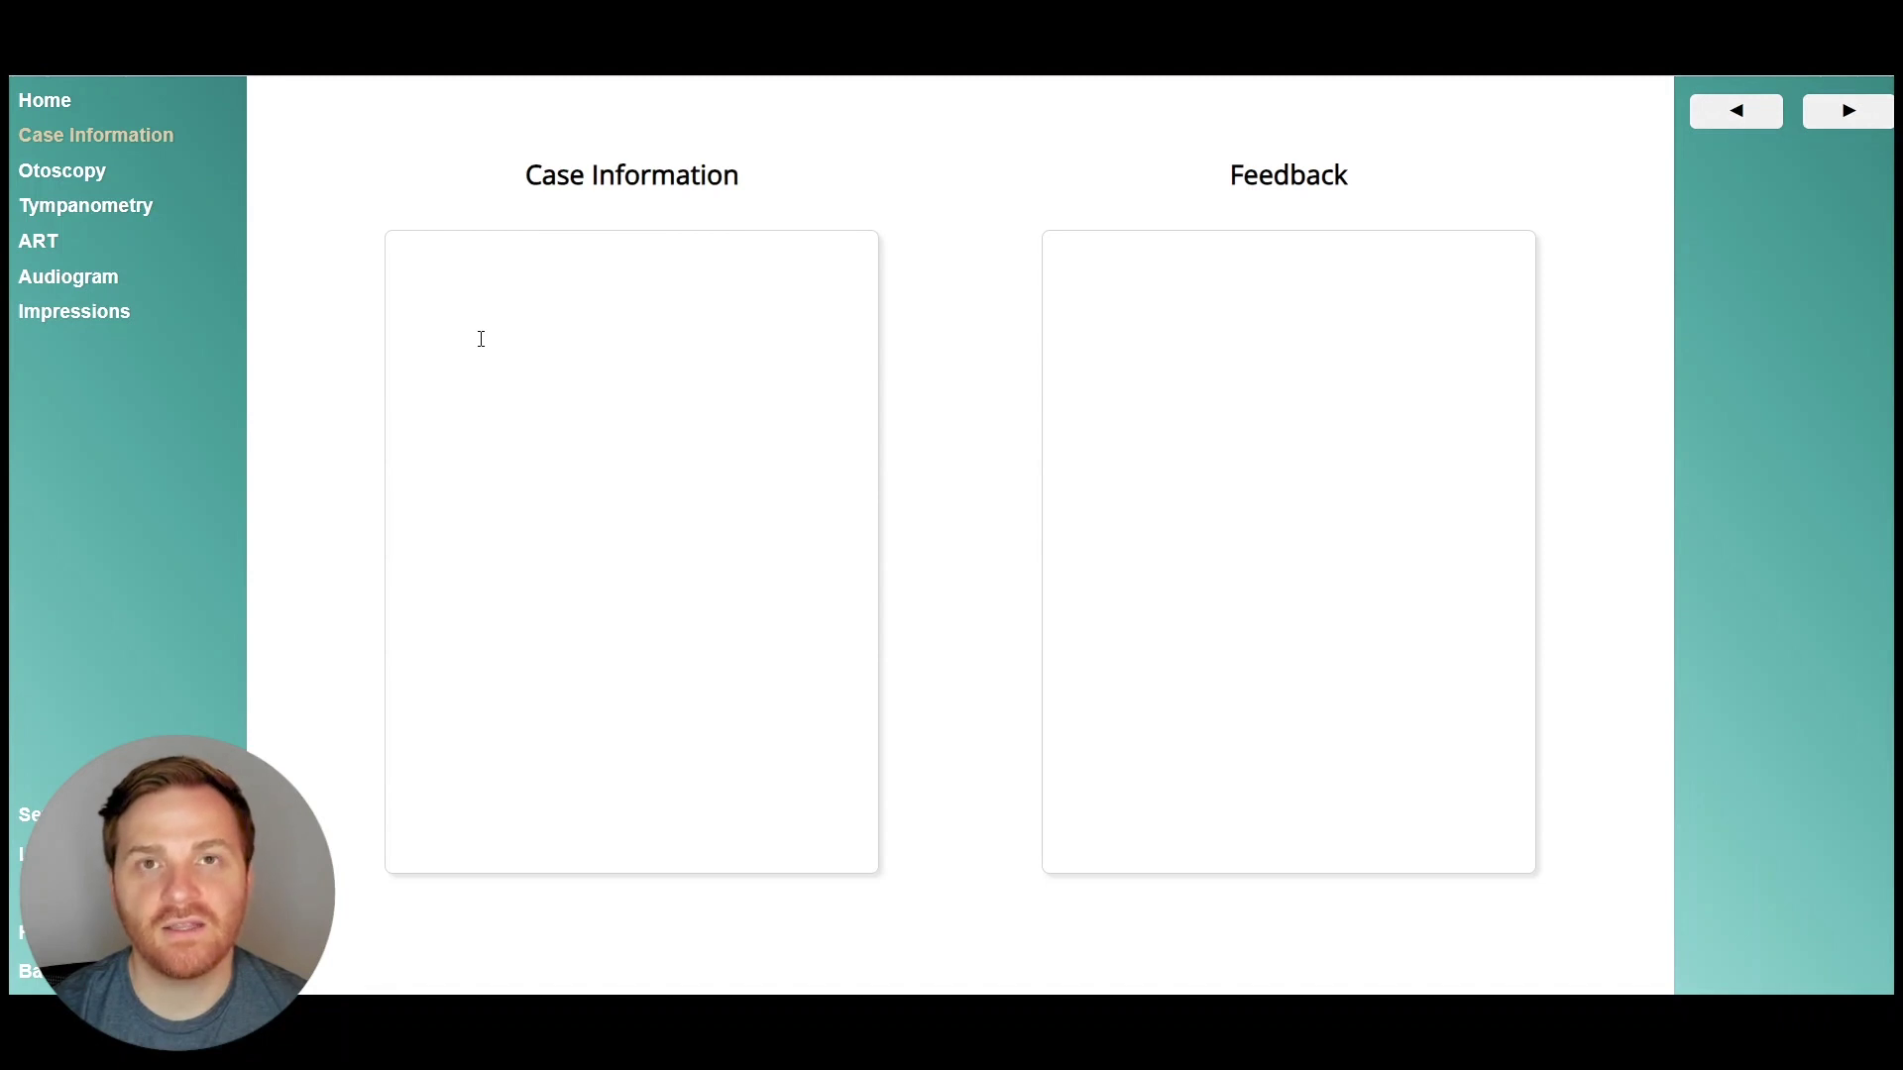
Write the case instructions, noise-difficulty history and a question on what else to ask, plus feedback about sensorineural hearing loss and noise exposure history.
type("Complete the following elements: Otoscopy, Tympanometry, and Audiogram.  Patient Information: Patient was seen today for difficulty in noisy.....   1. What else would you ask this patient?")
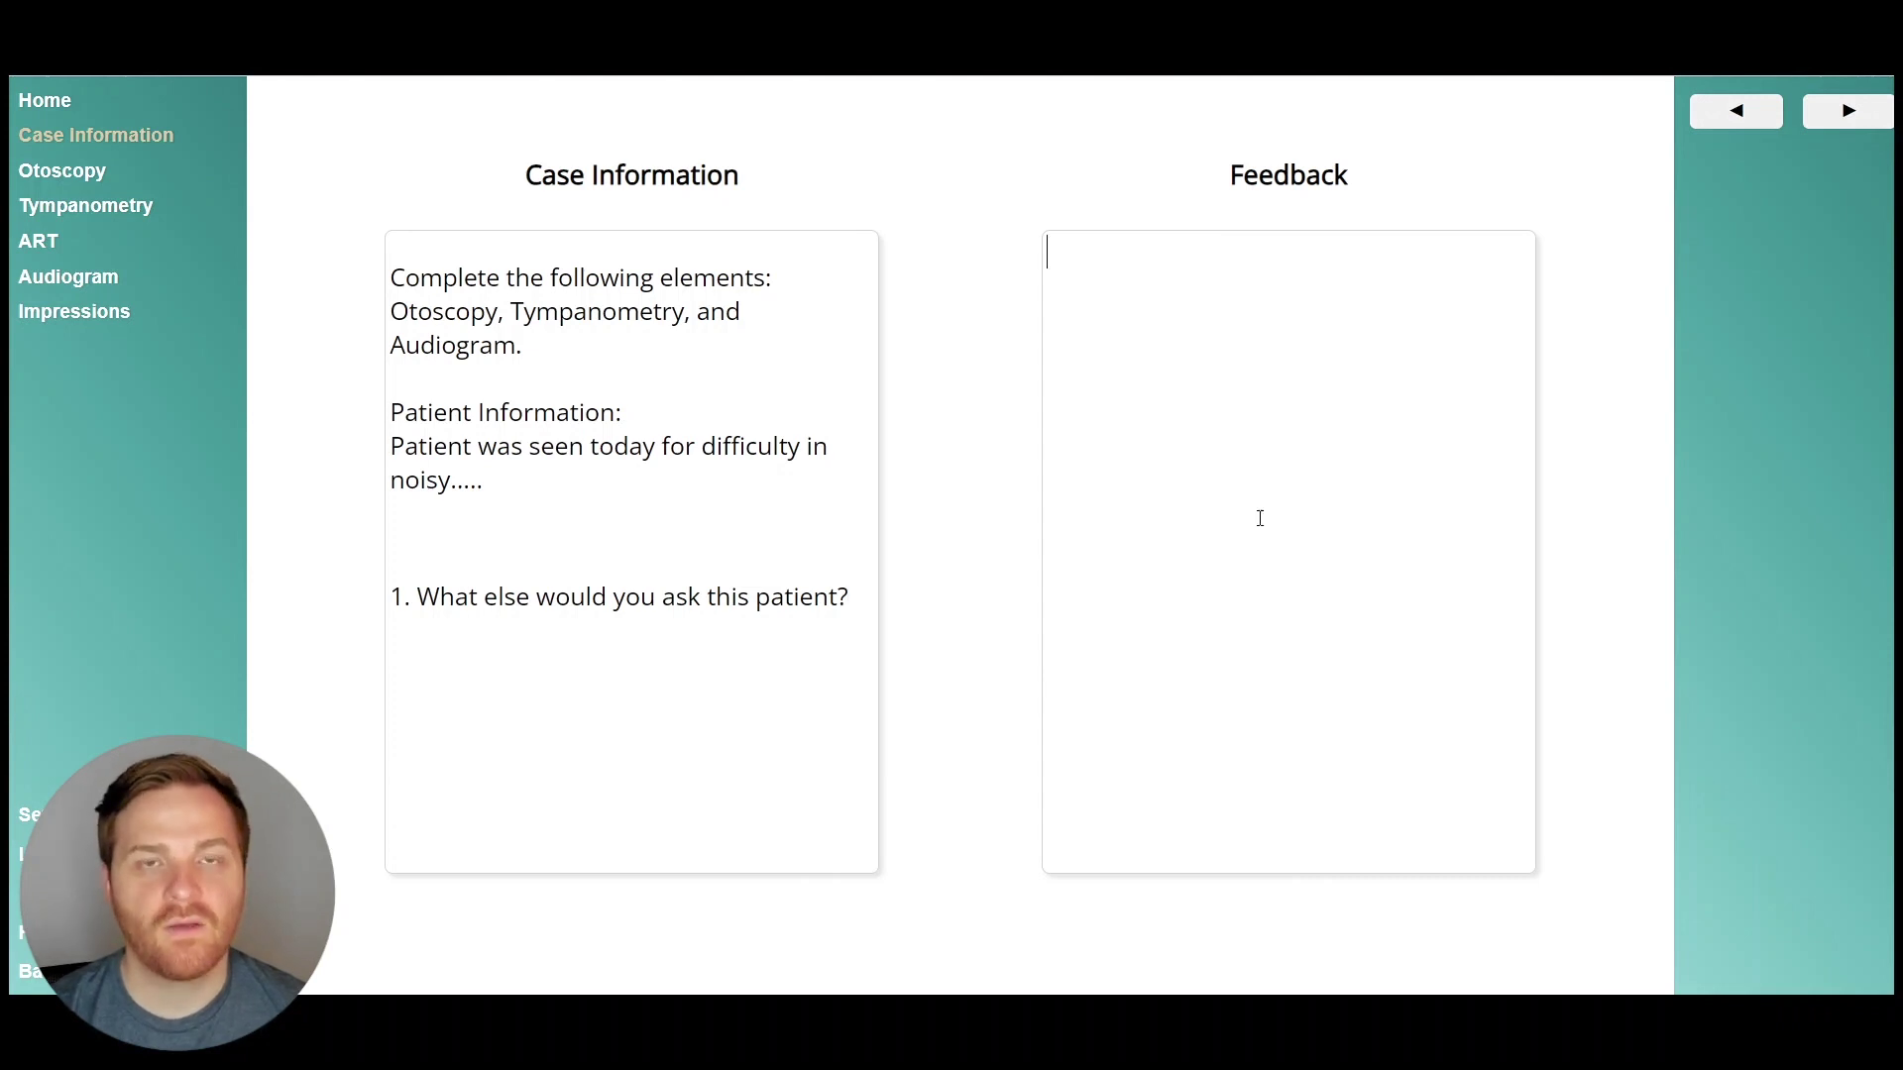
type("Did you notice that the listener was primarily struggling in noisy environments? This is typical for individuals with sensorineural hearing loss.")
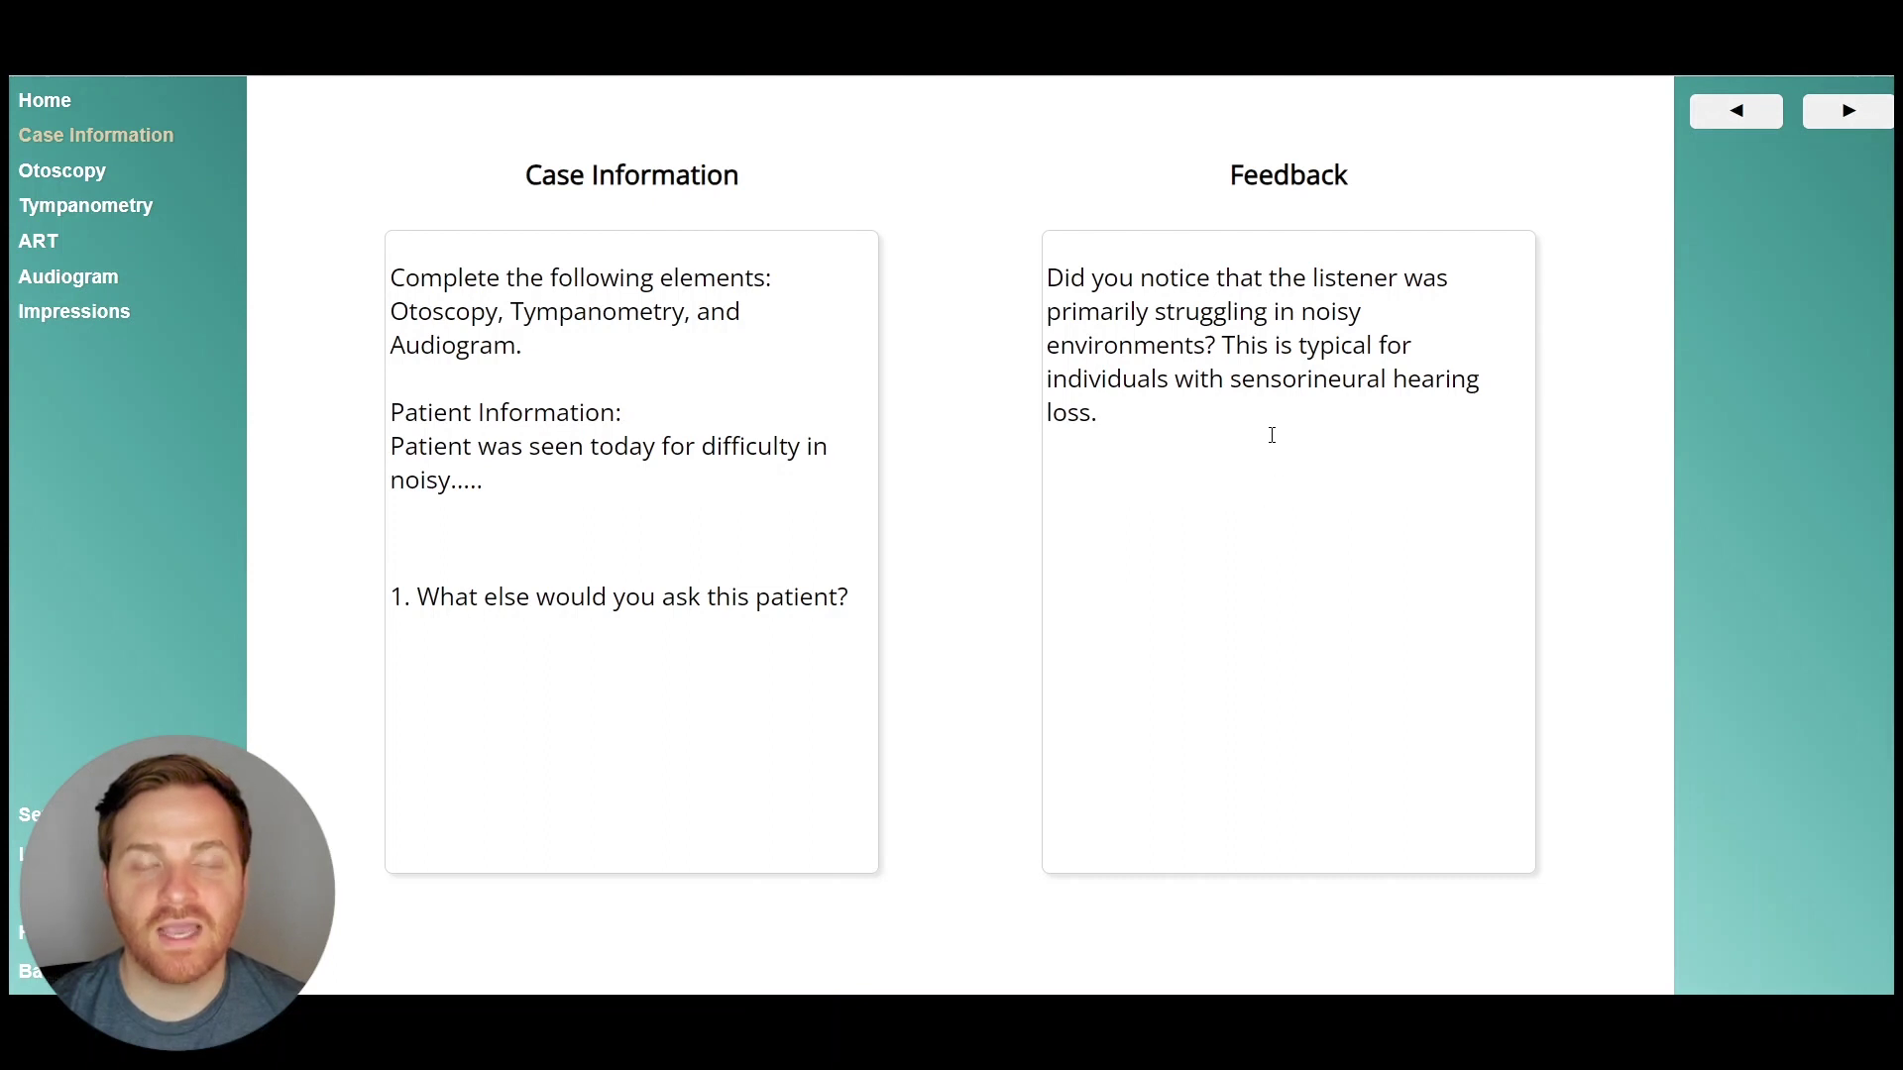
type("1. I would ask them about their history of noise exposure")
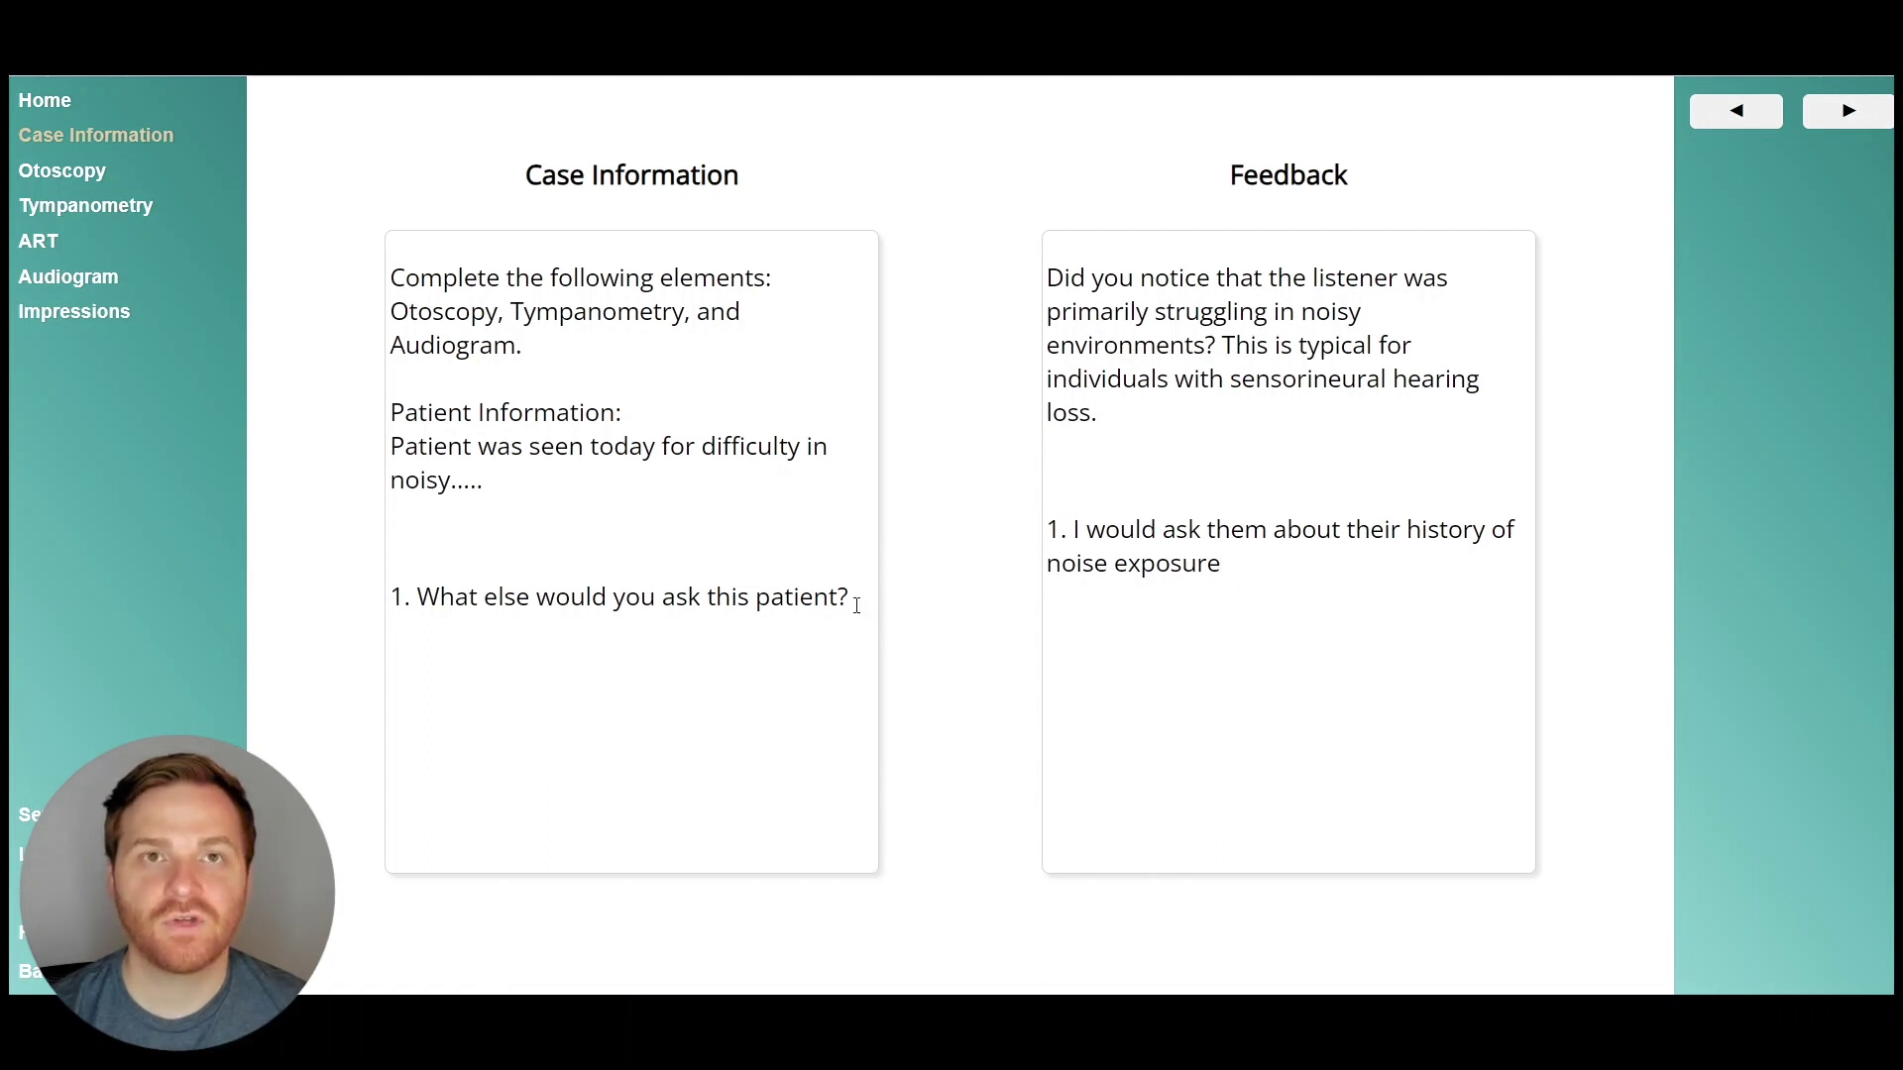
left_click_drag(852, 600, 327, 250)
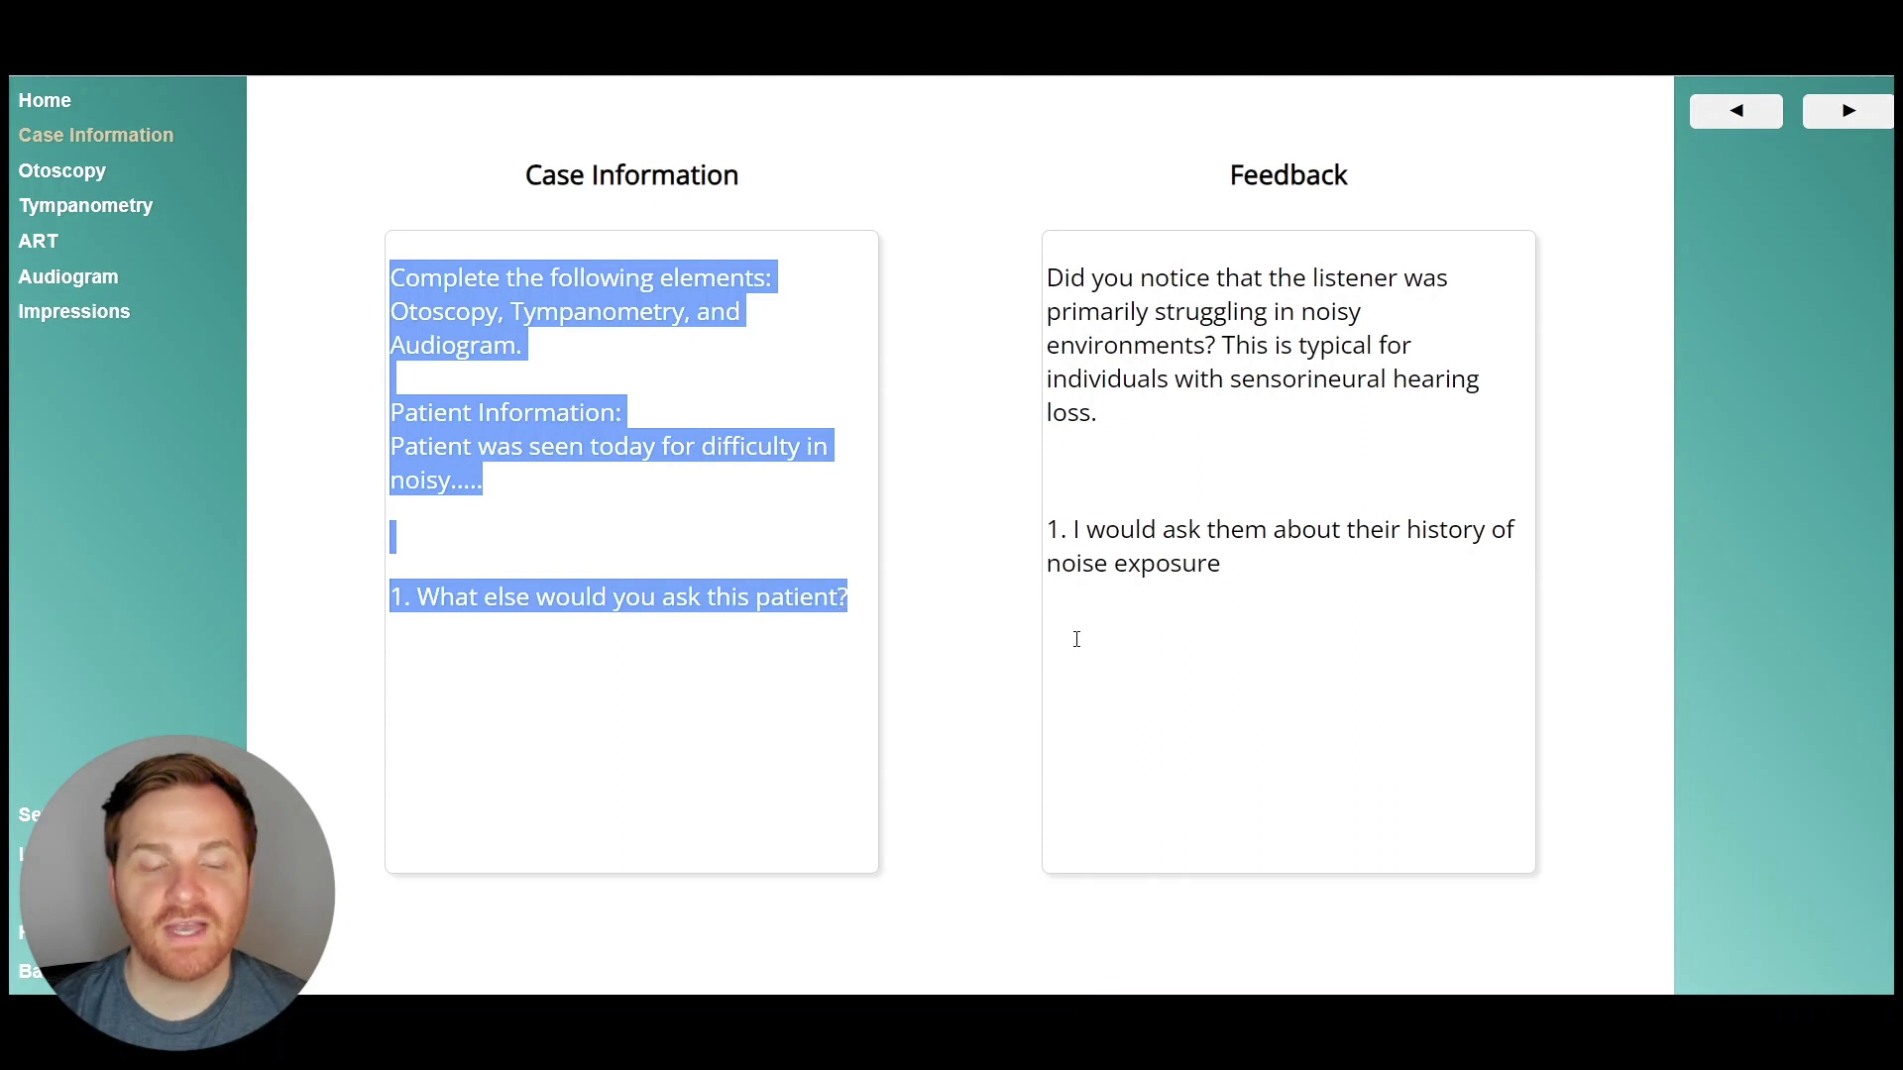
left_click(1483, 699)
left_click(1295, 579)
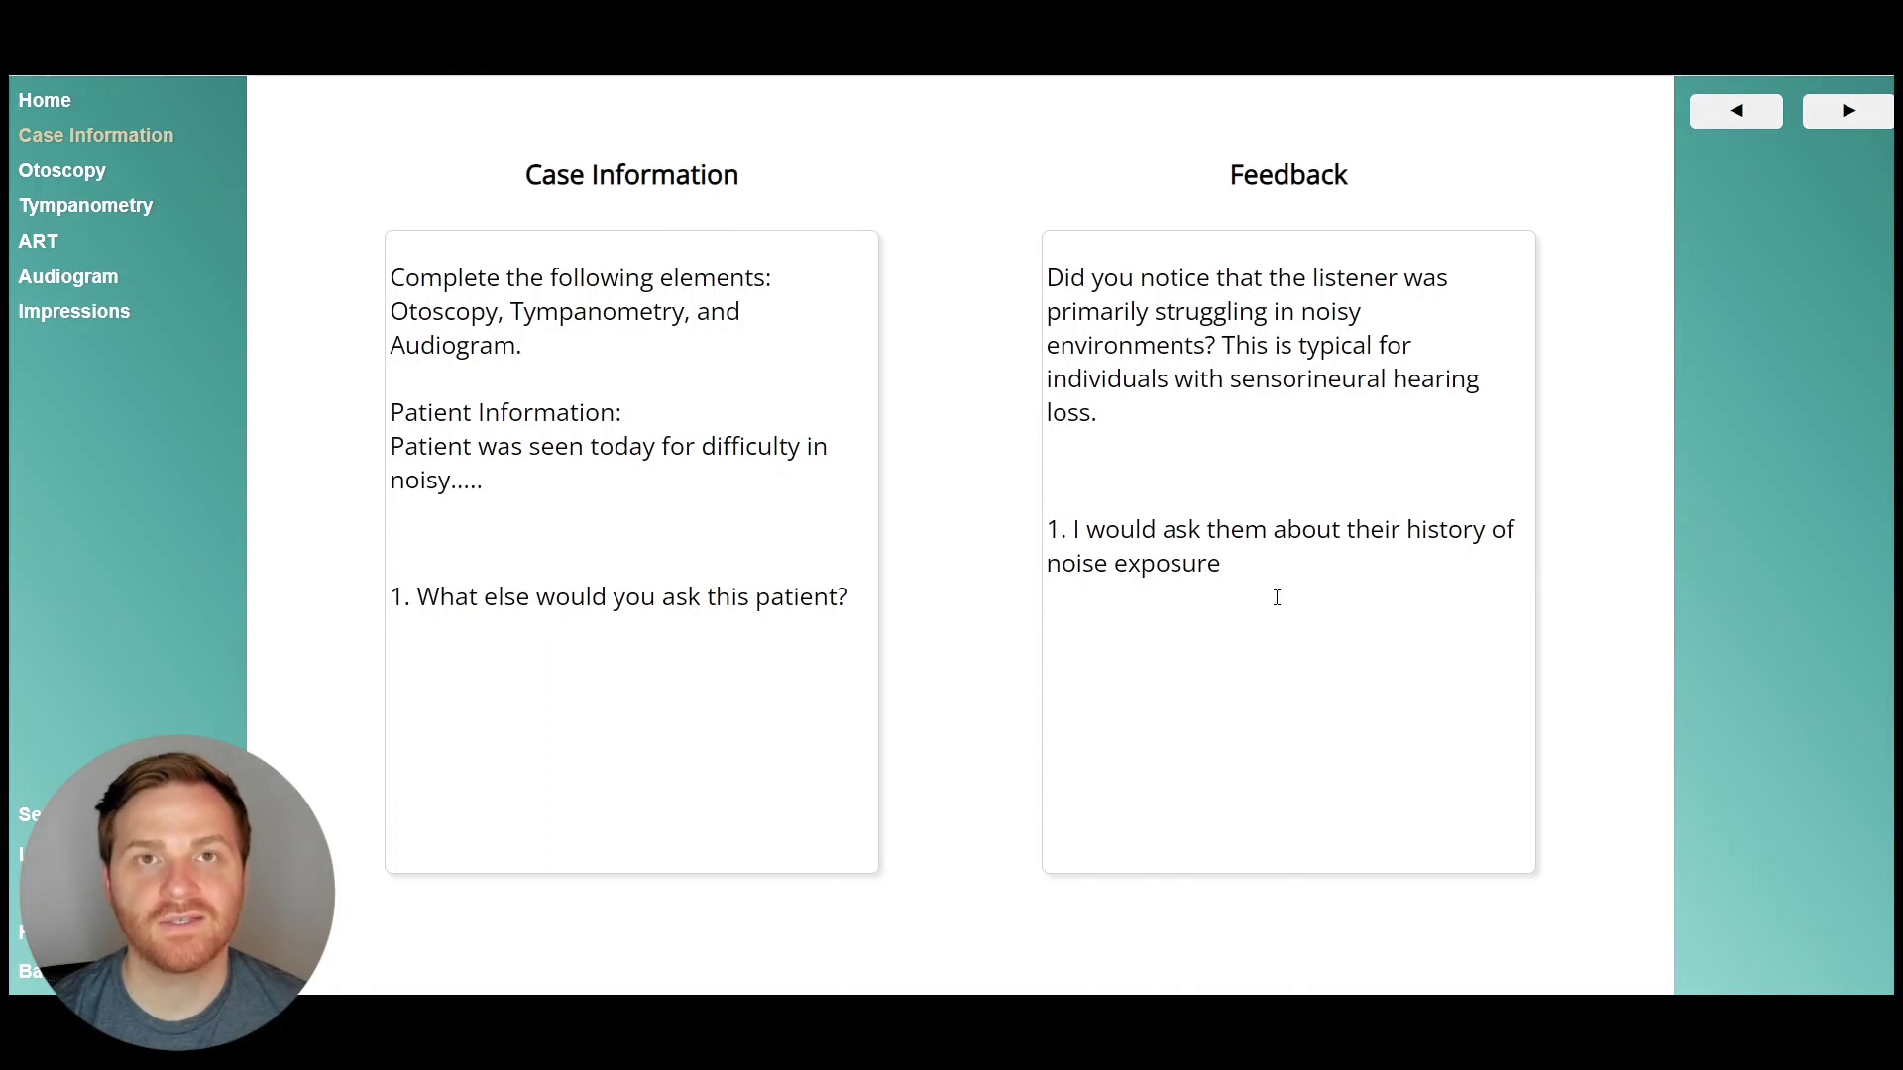
In the Otoscopy section, set the right ear's condition to Glomus Tumor and choose the image GLO/R/GLOR01.jpg.
key("Right")
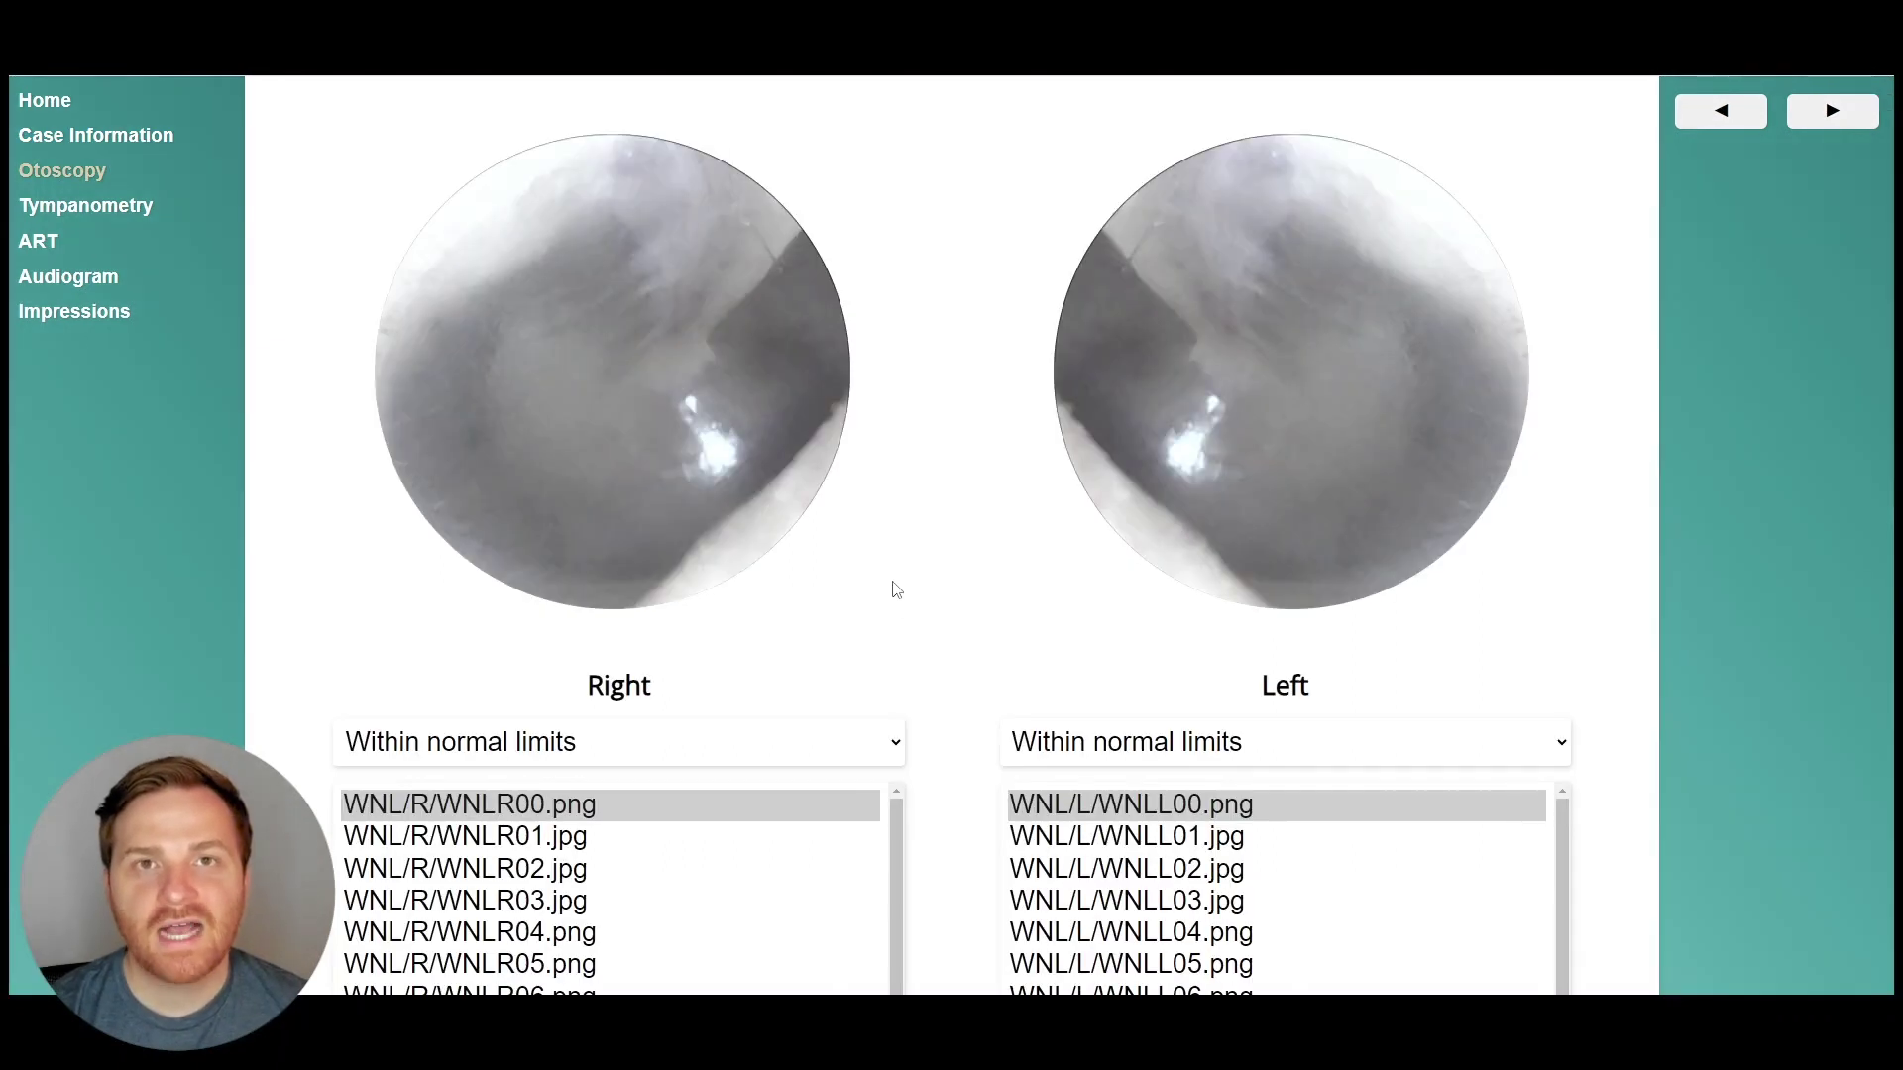
scroll(900, 590, "down", 1)
left_click(836, 643)
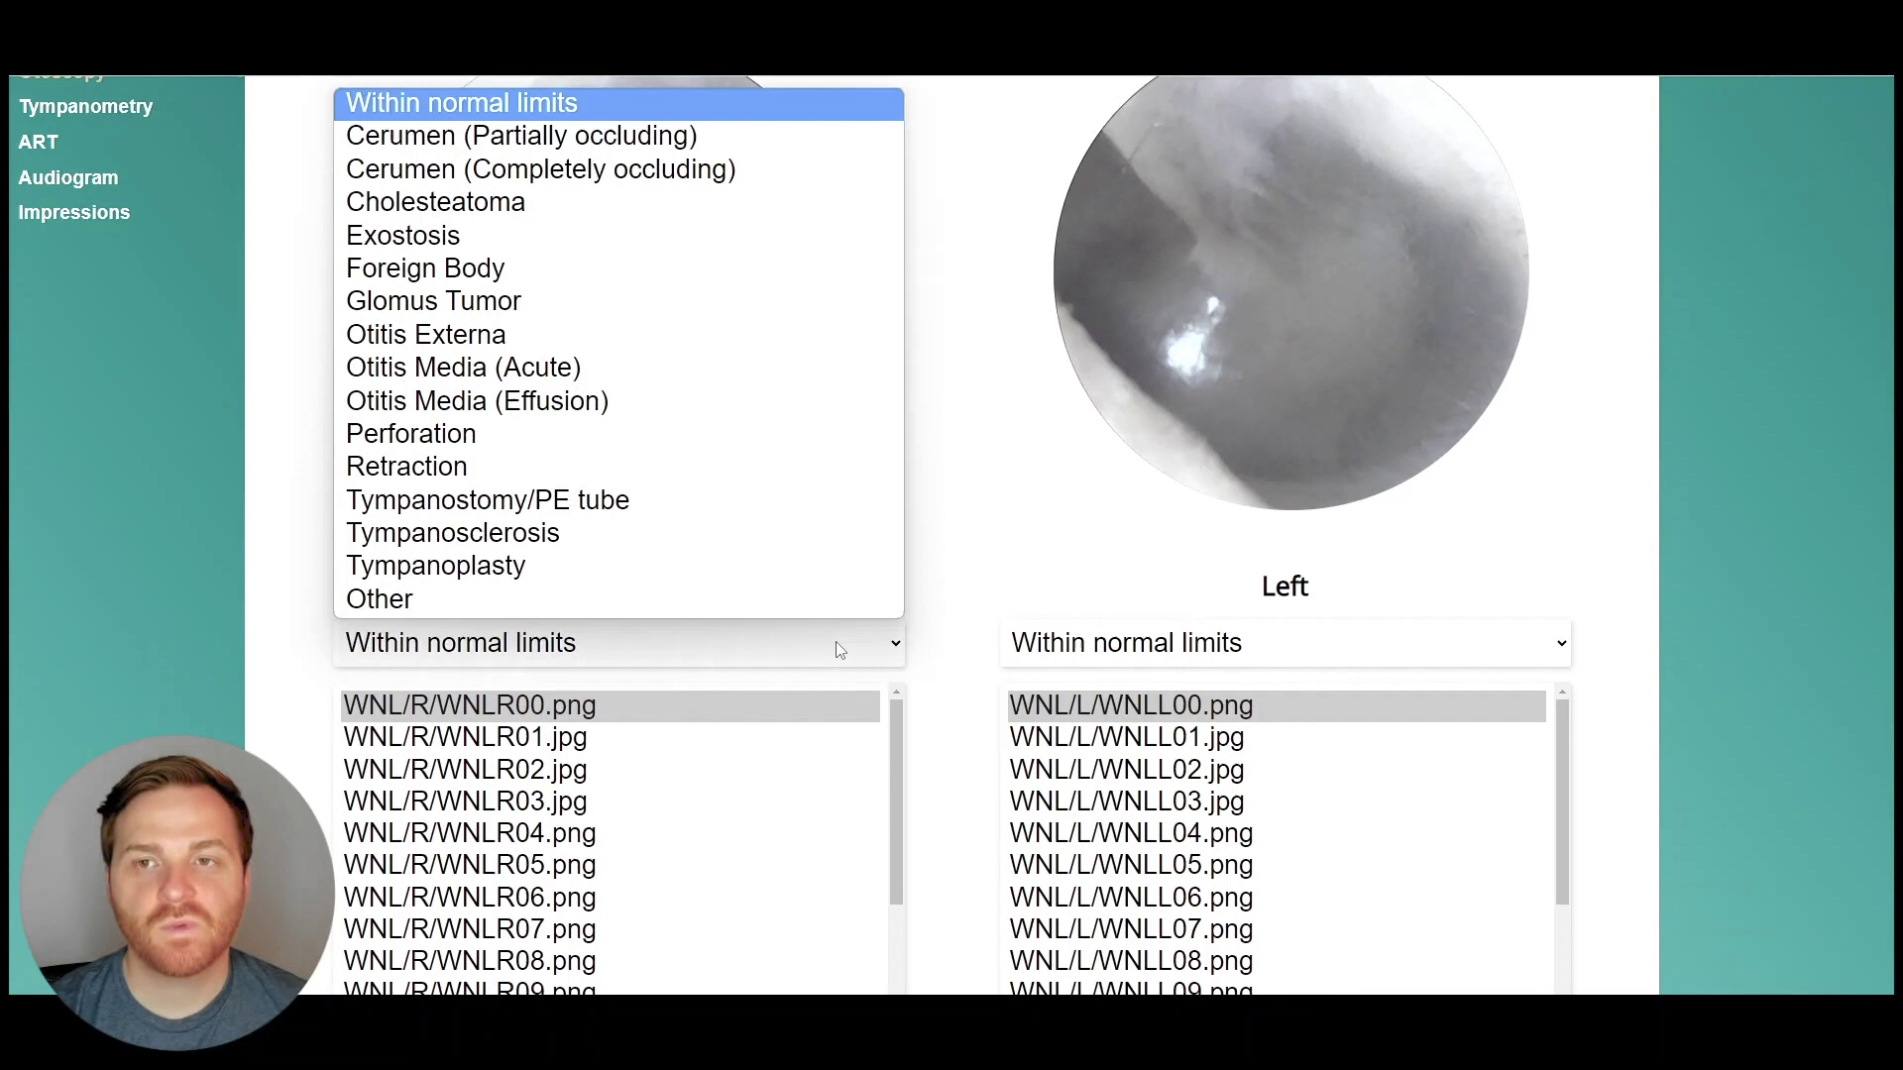
left_click(666, 311)
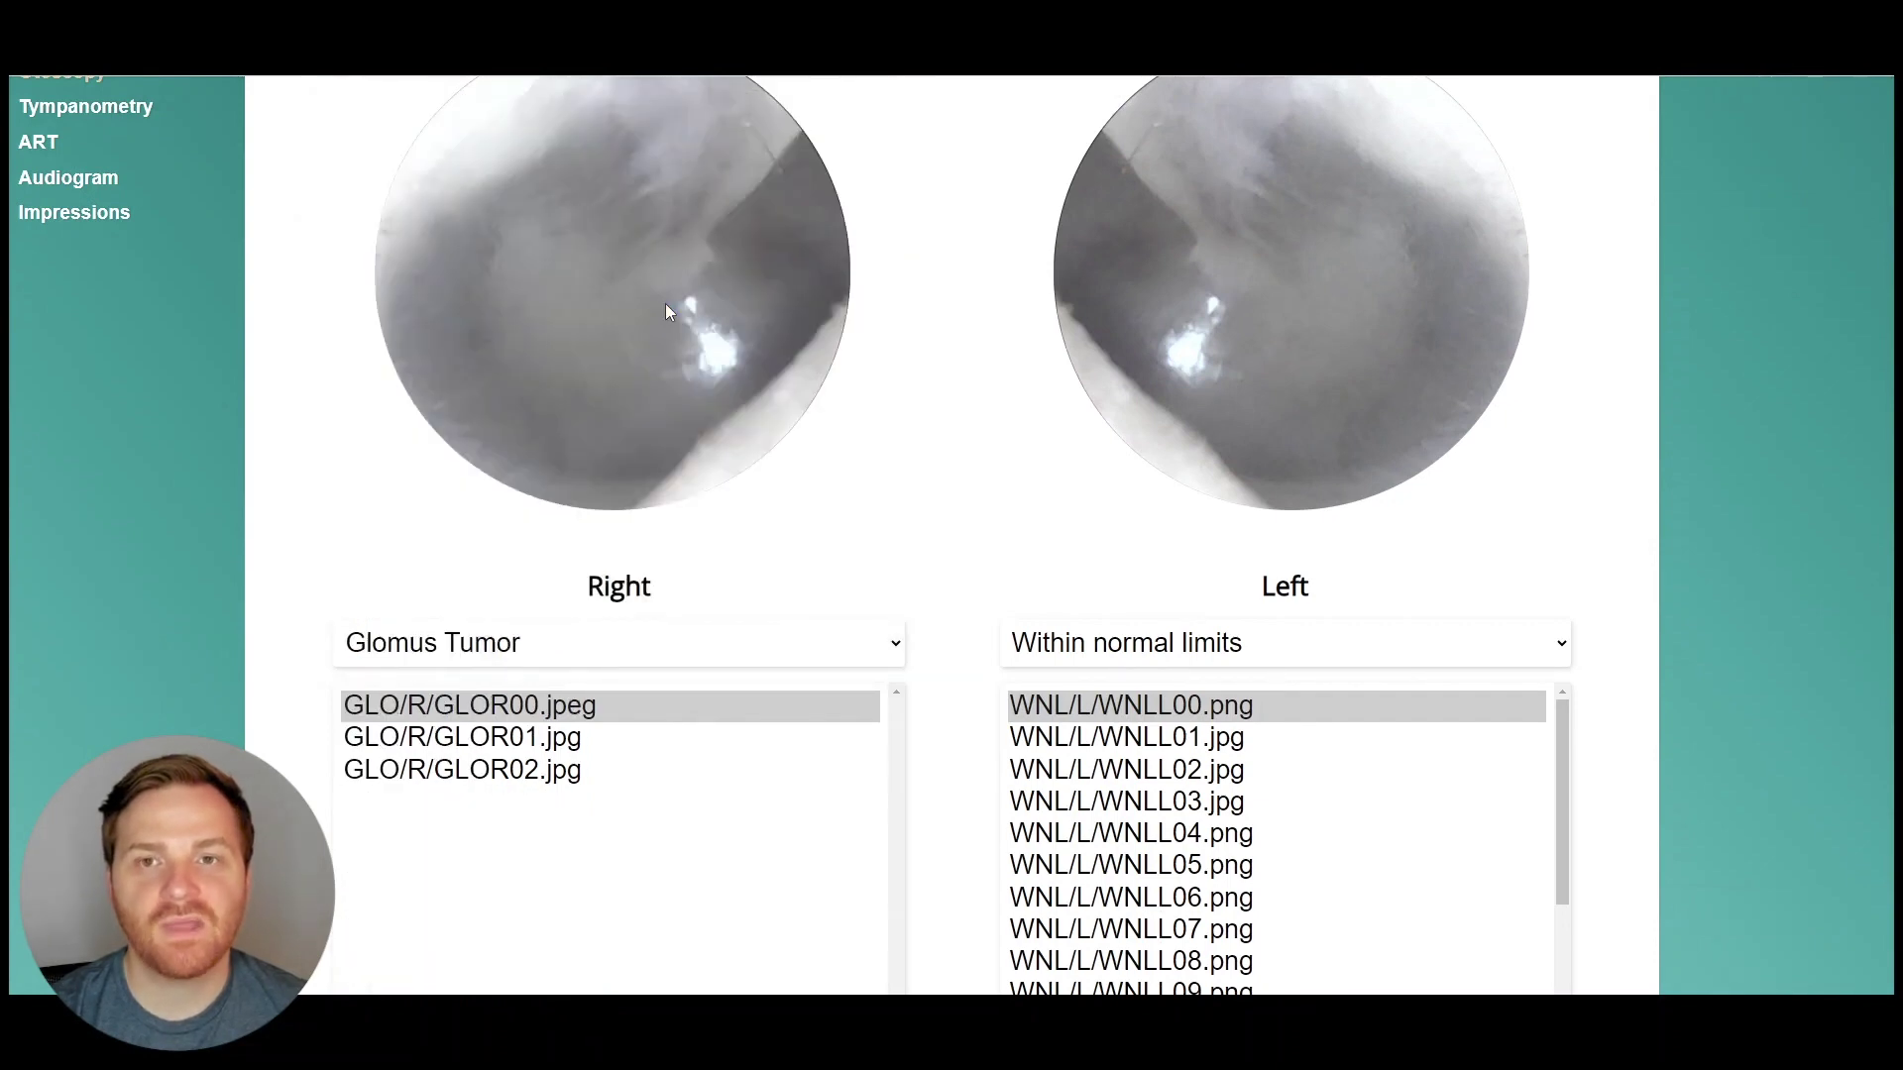
scroll(883, 392, "up", 1)
left_click(499, 835)
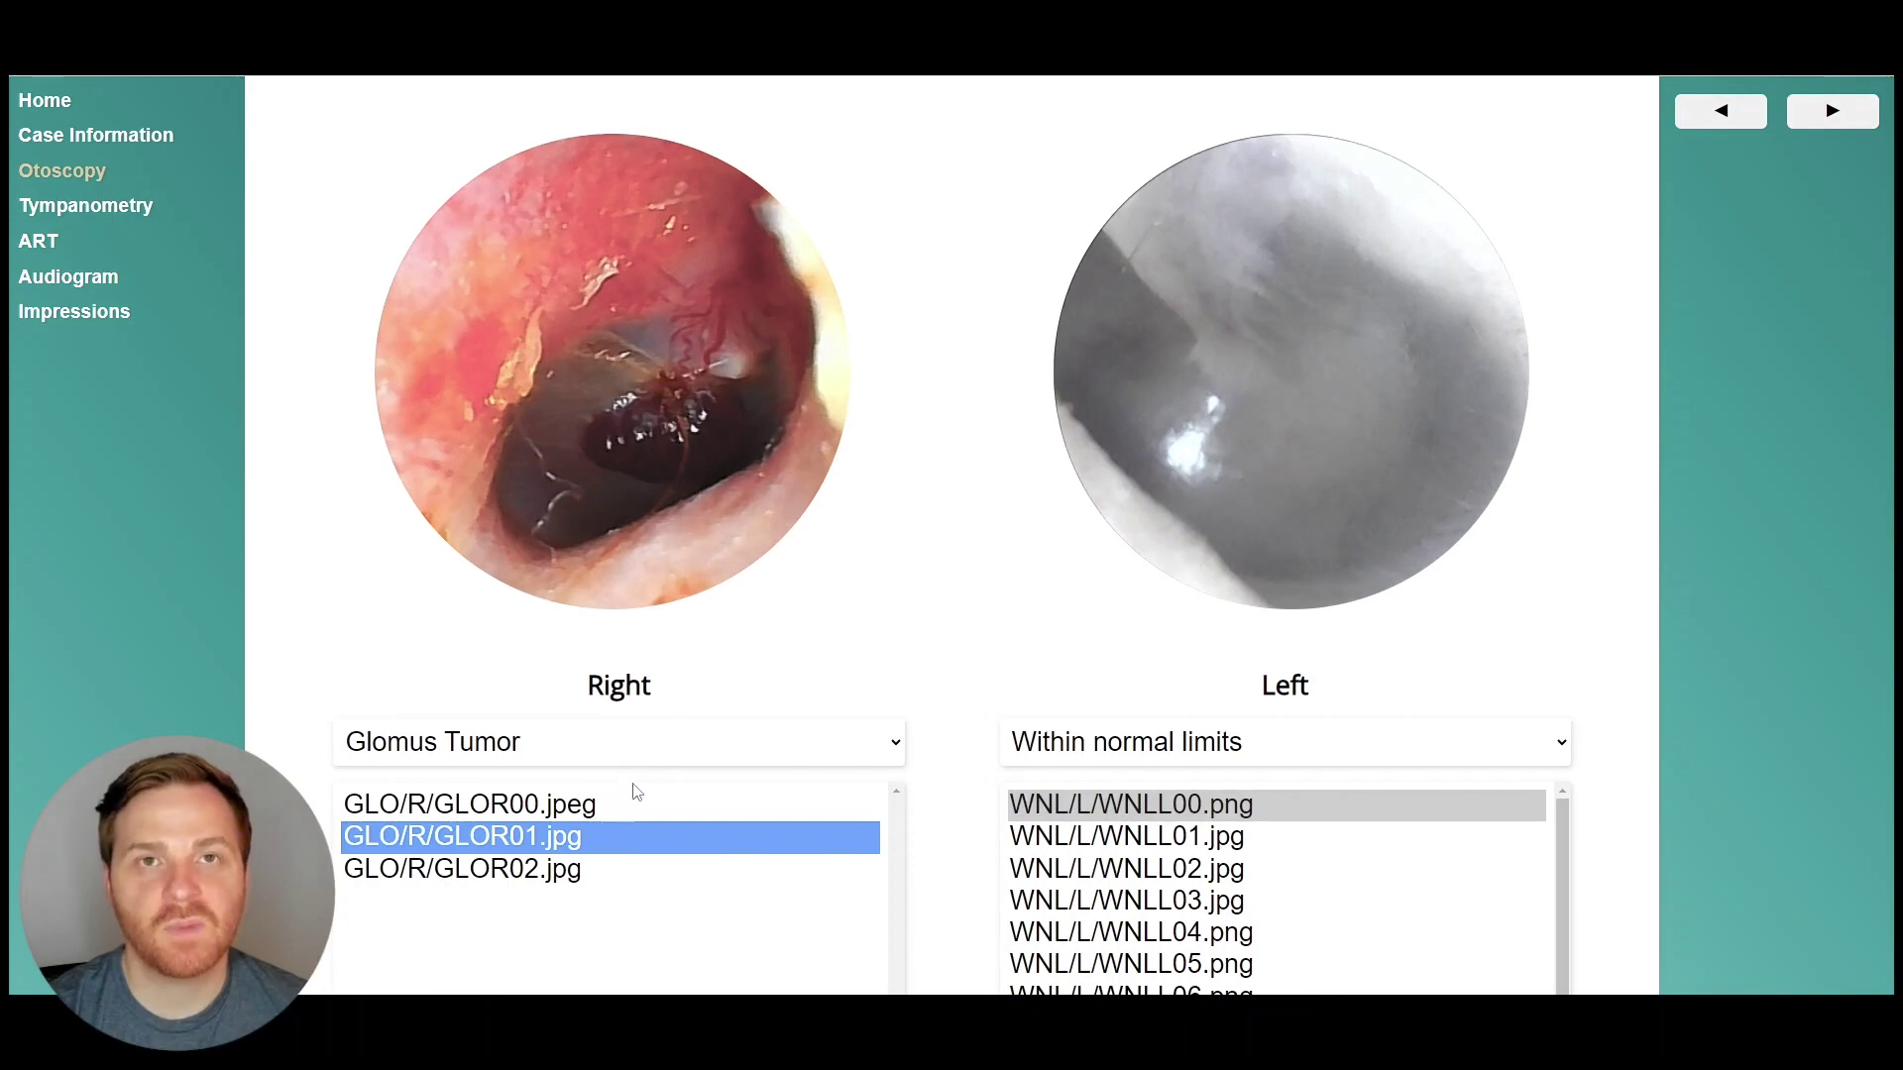
Review the otoscopy Description and Feedback fields and open the right ear's Feedback for editing.
scroll(960, 701, "down", 7)
scroll(959, 701, "down", 1)
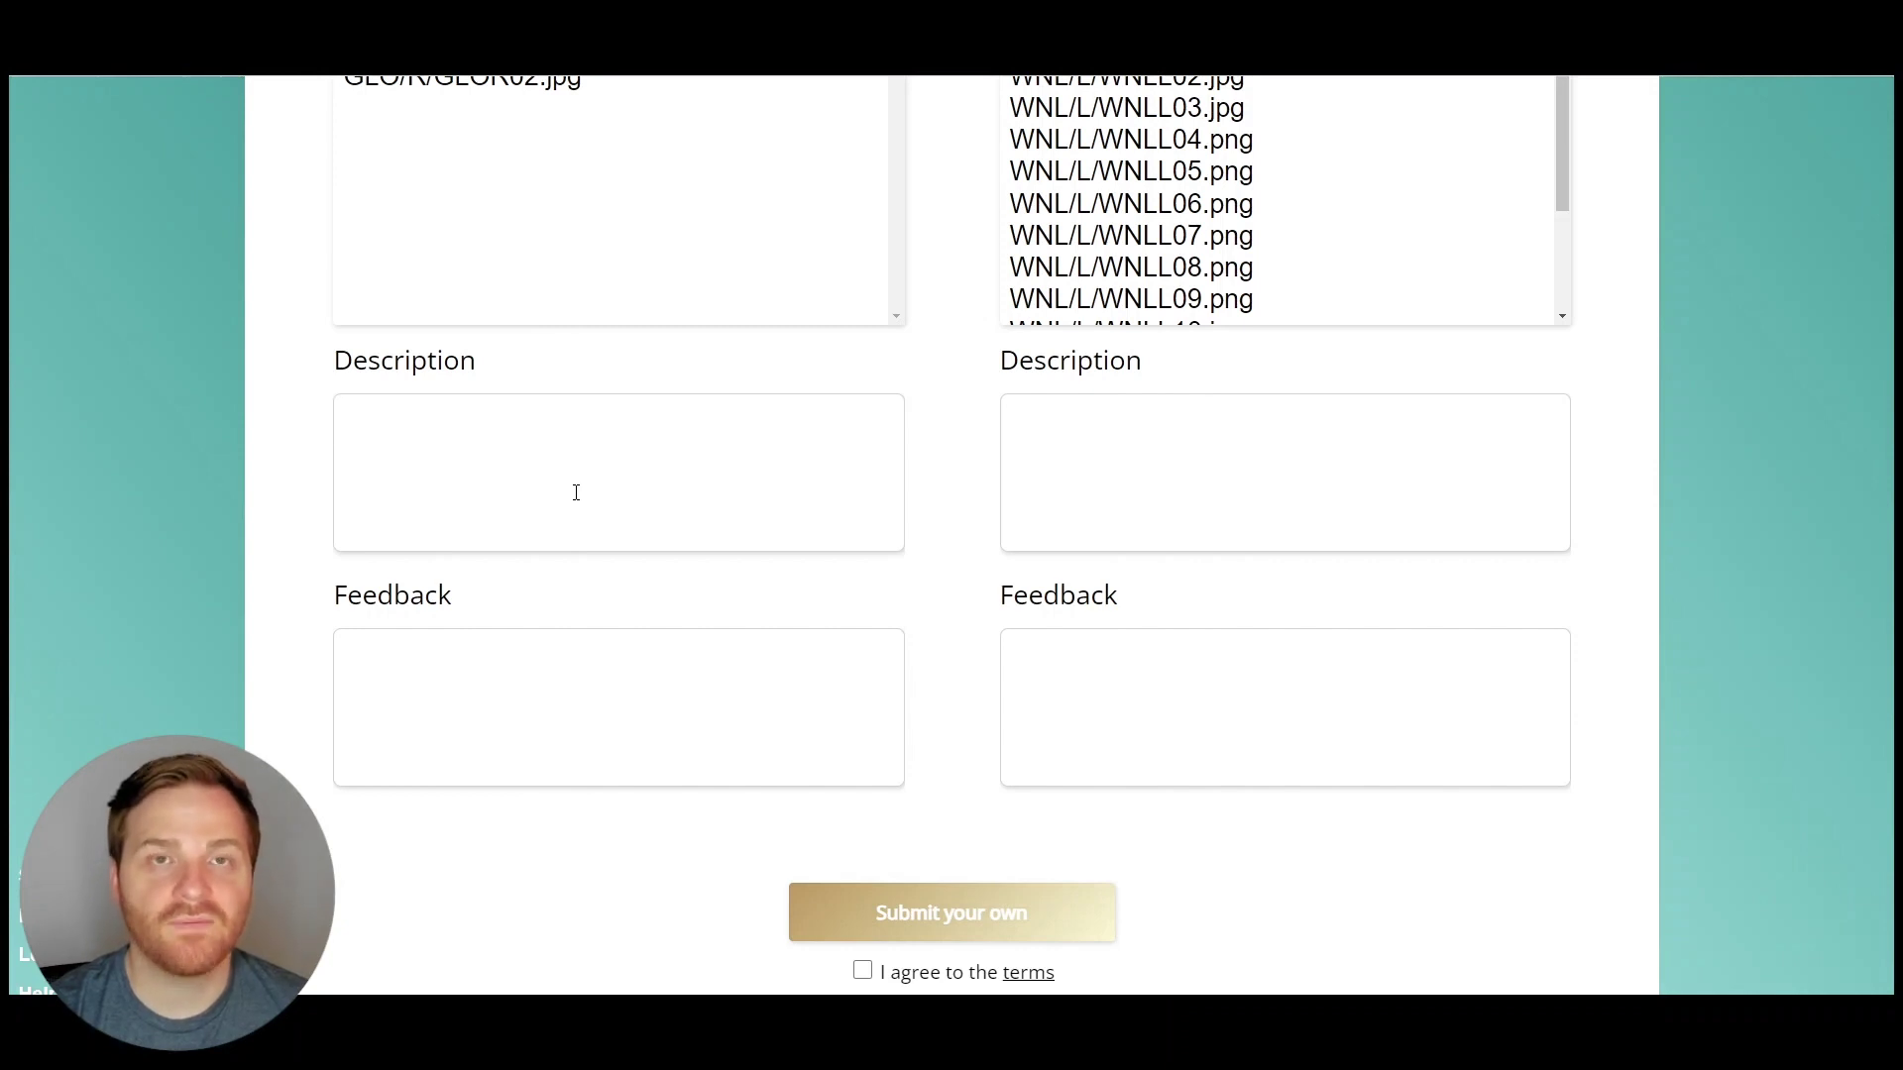
left_click(527, 706)
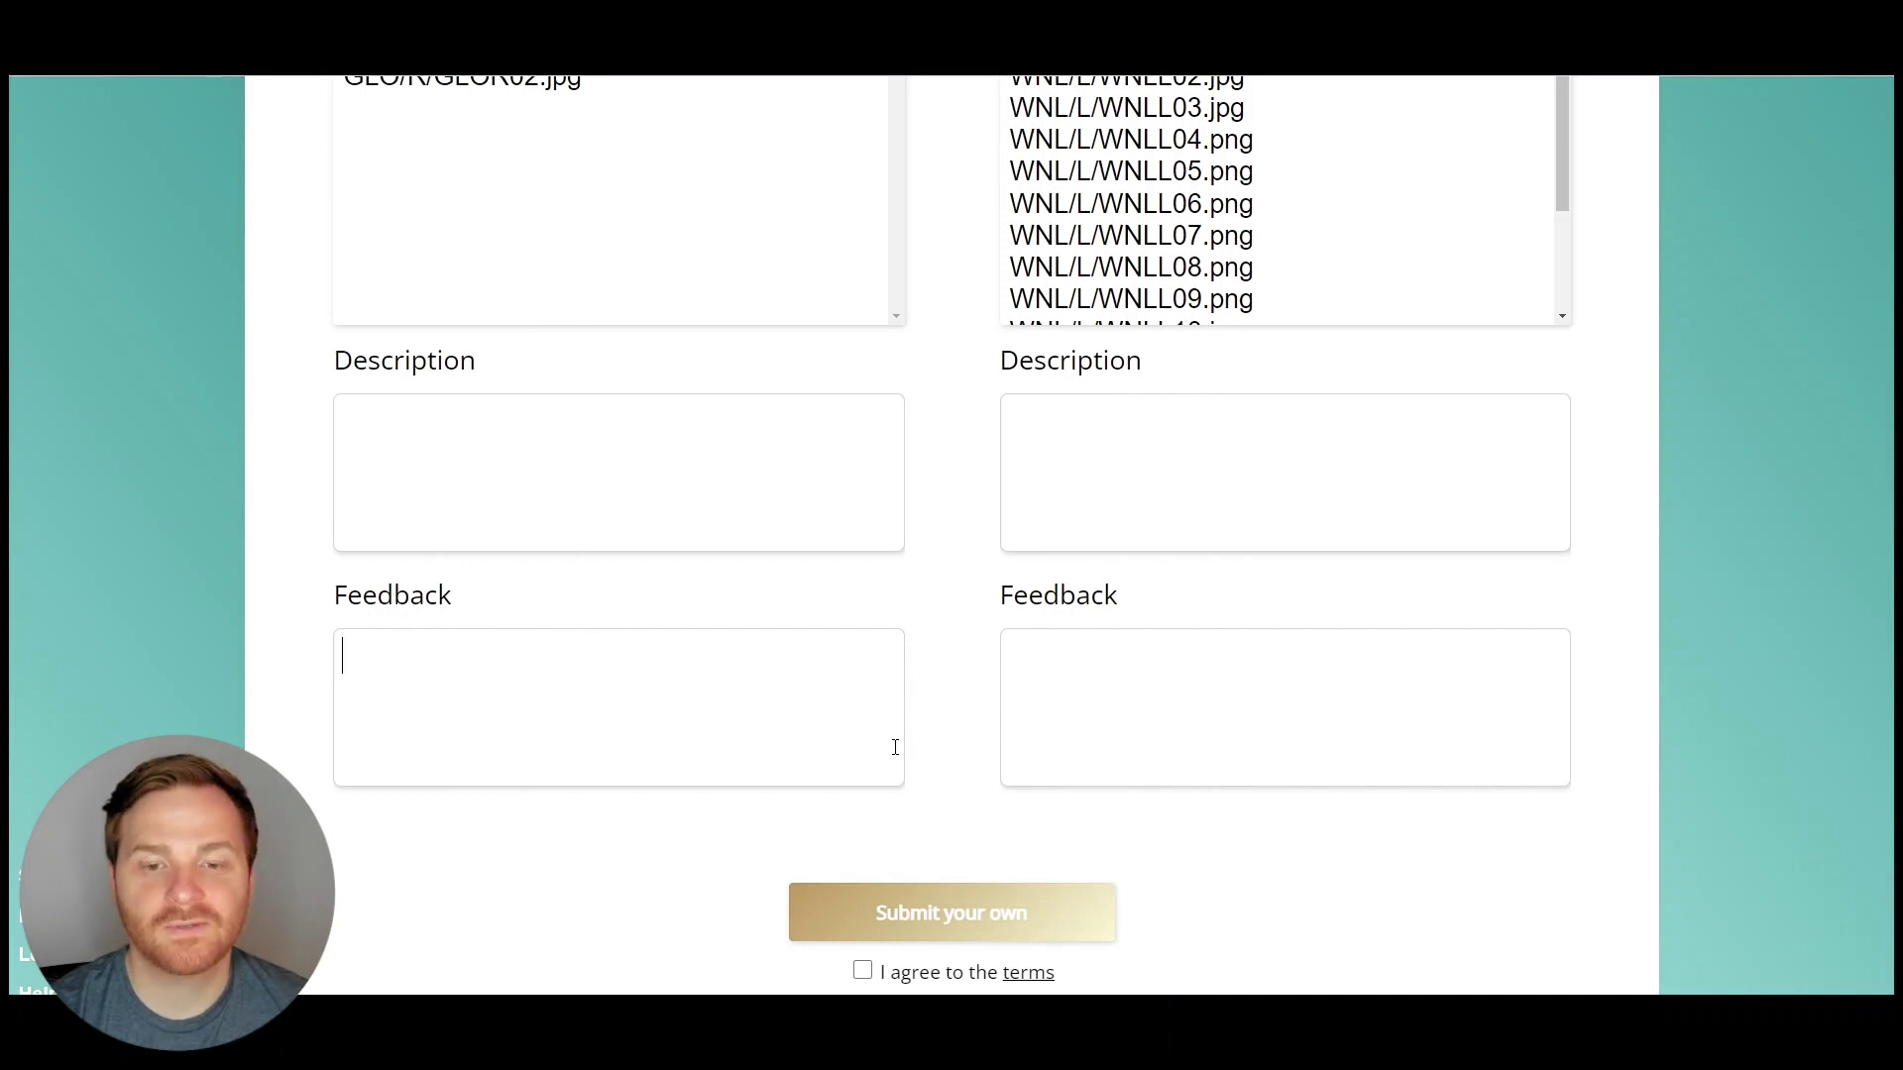
scroll(937, 783, "down", 1)
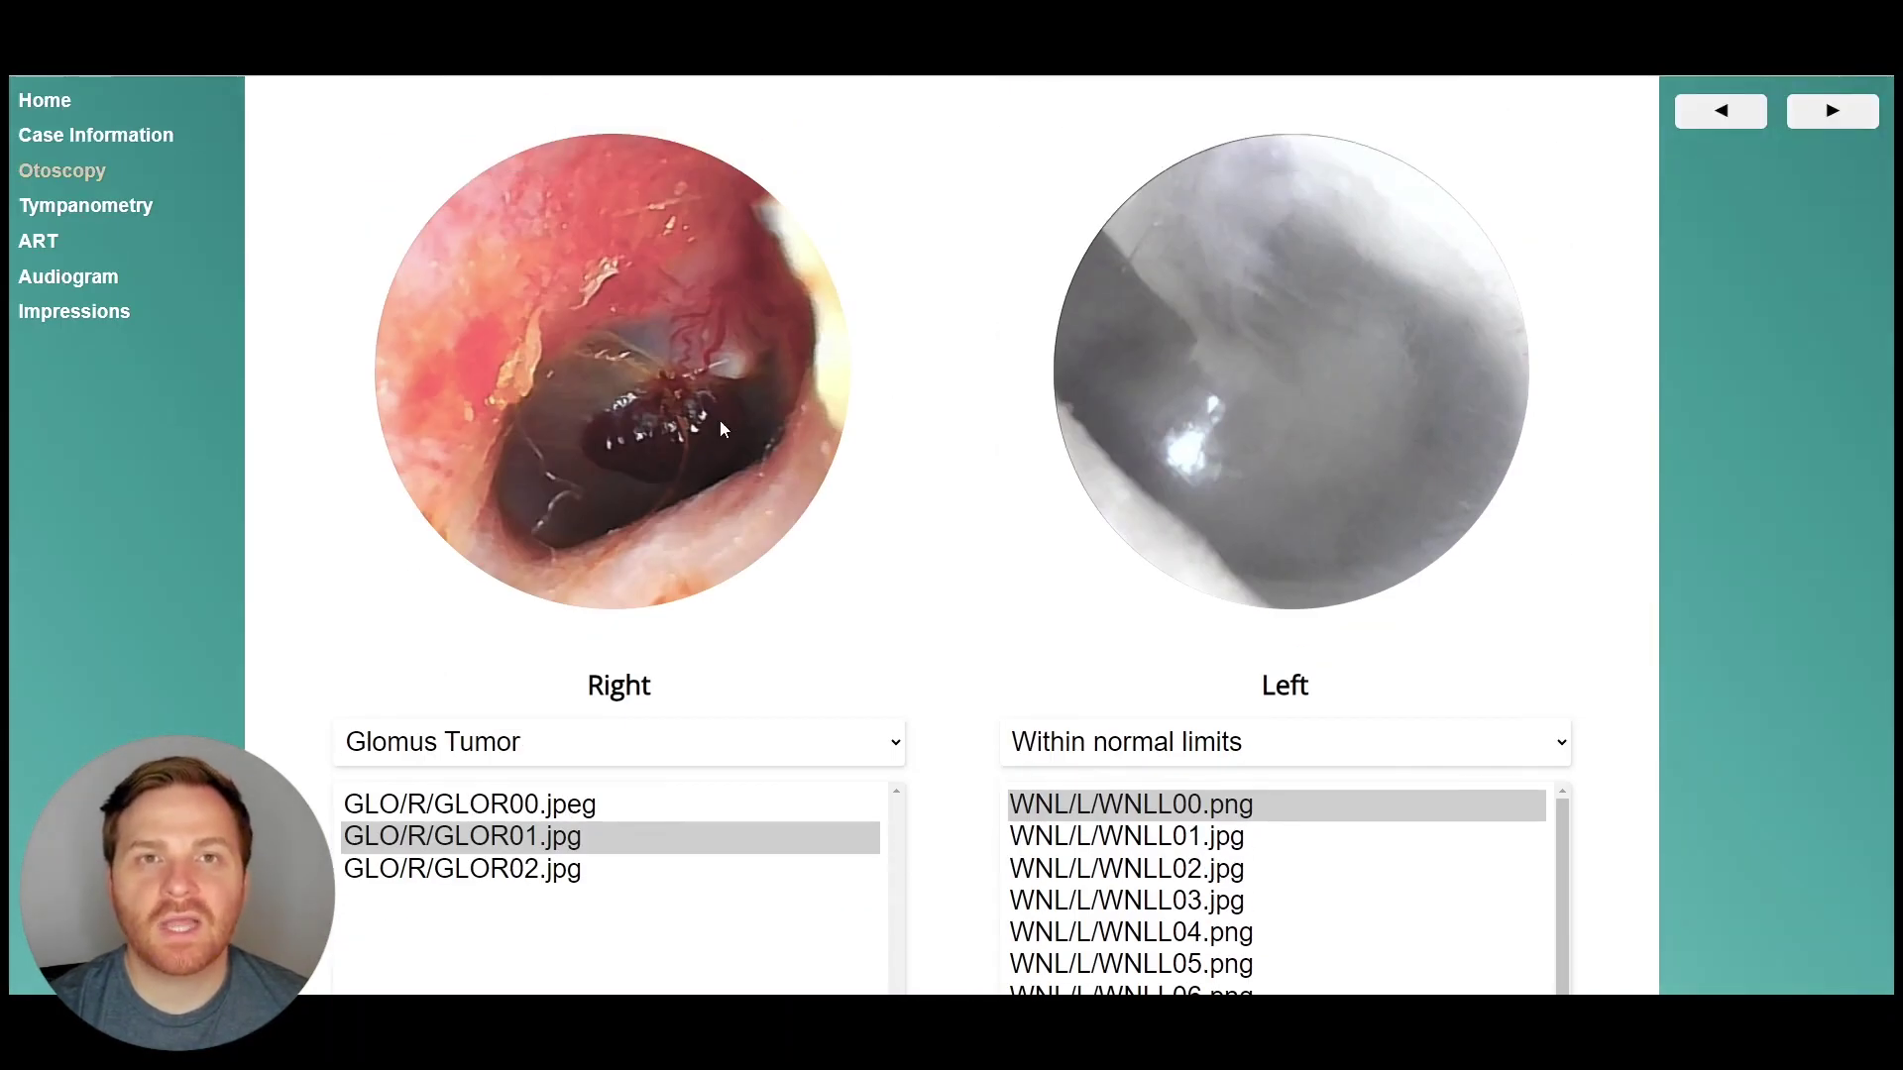
Black out the right and left ear otoscopy images and toggle the right ear's image again.
left_click(638, 376)
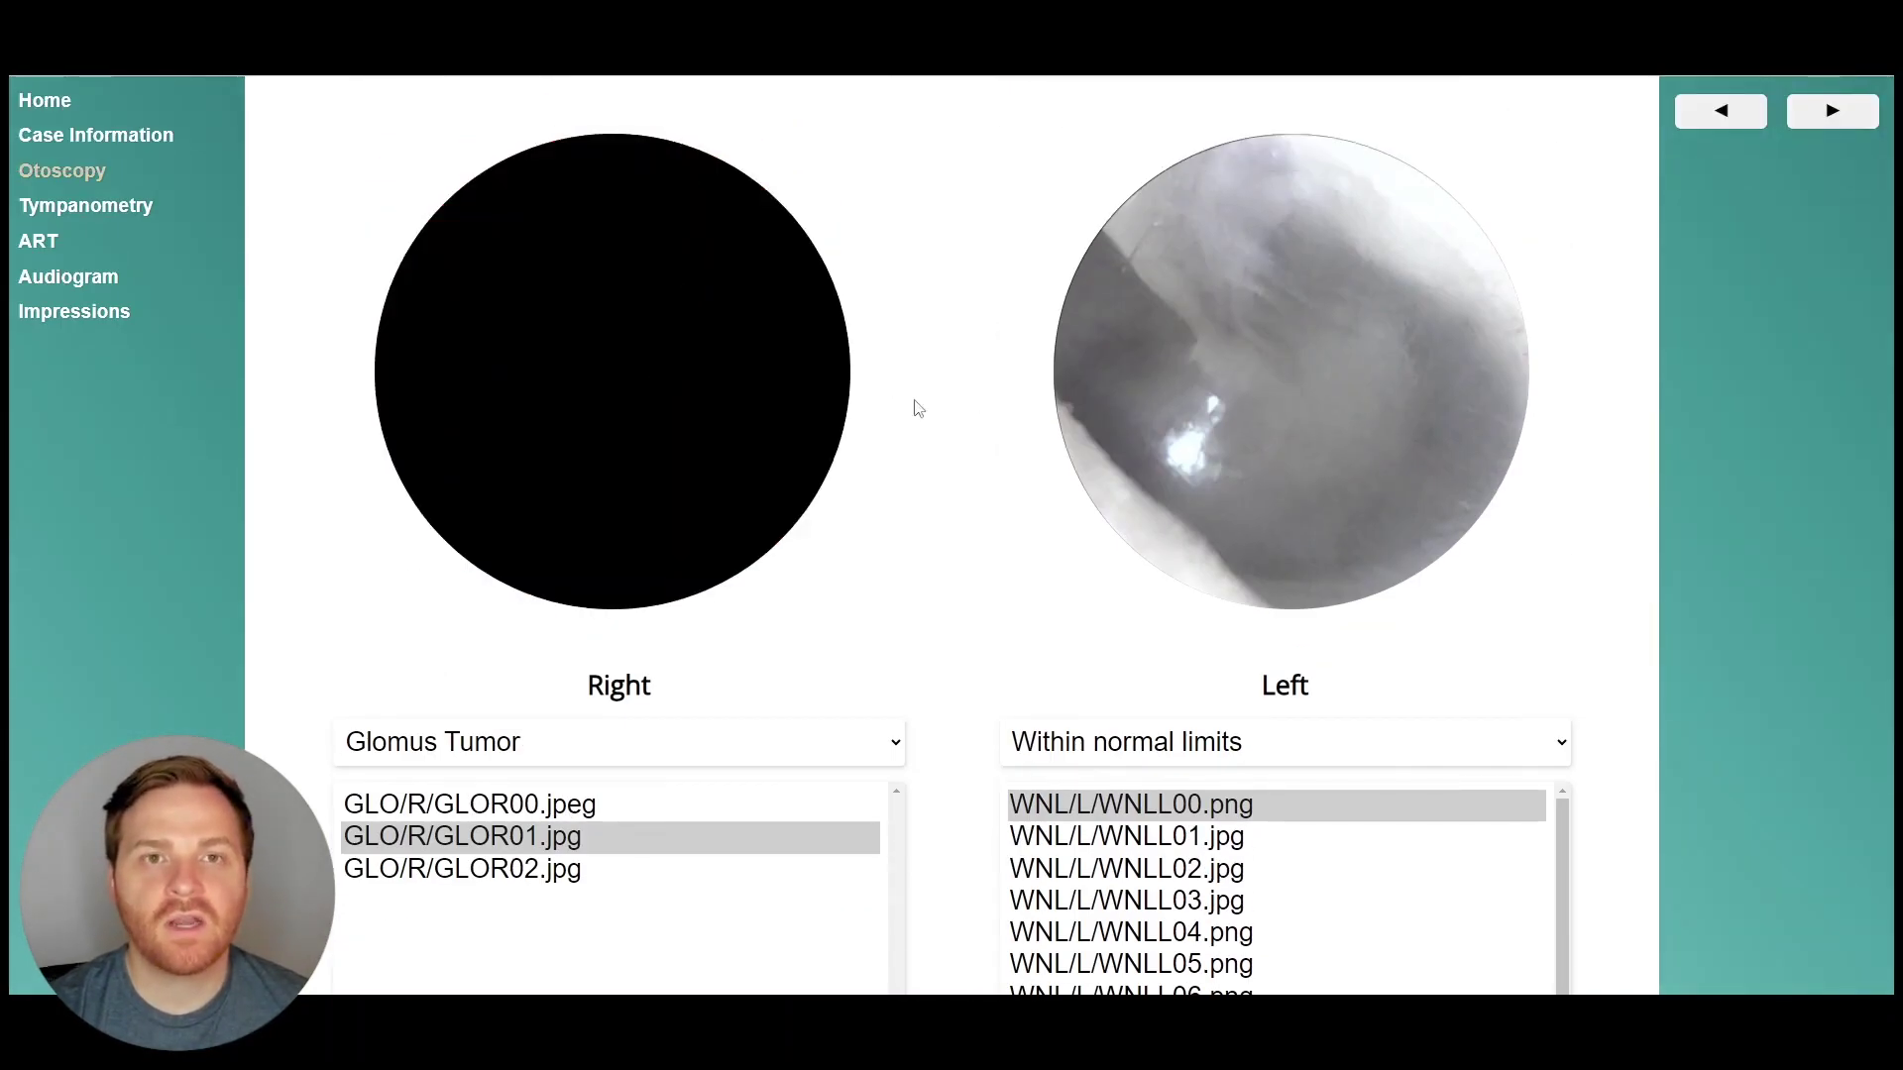
left_click(1293, 370)
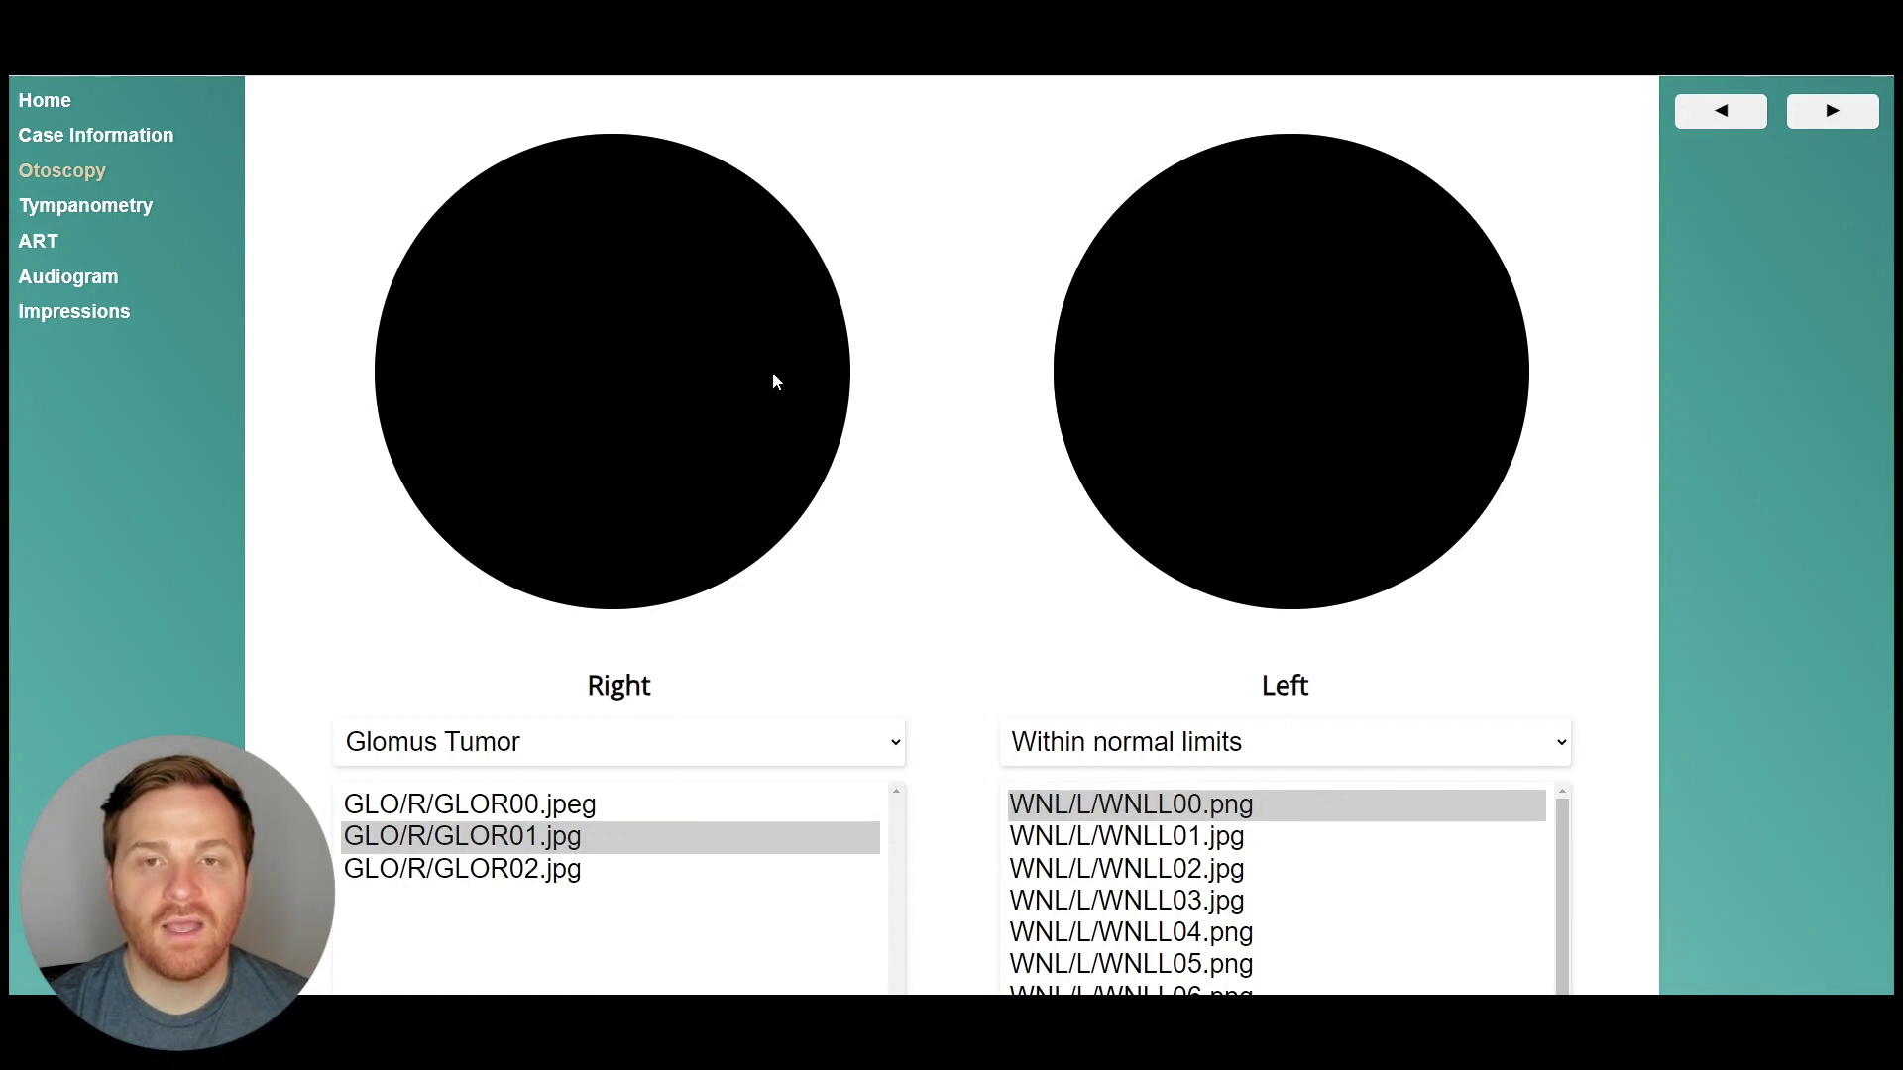
left_click(743, 315)
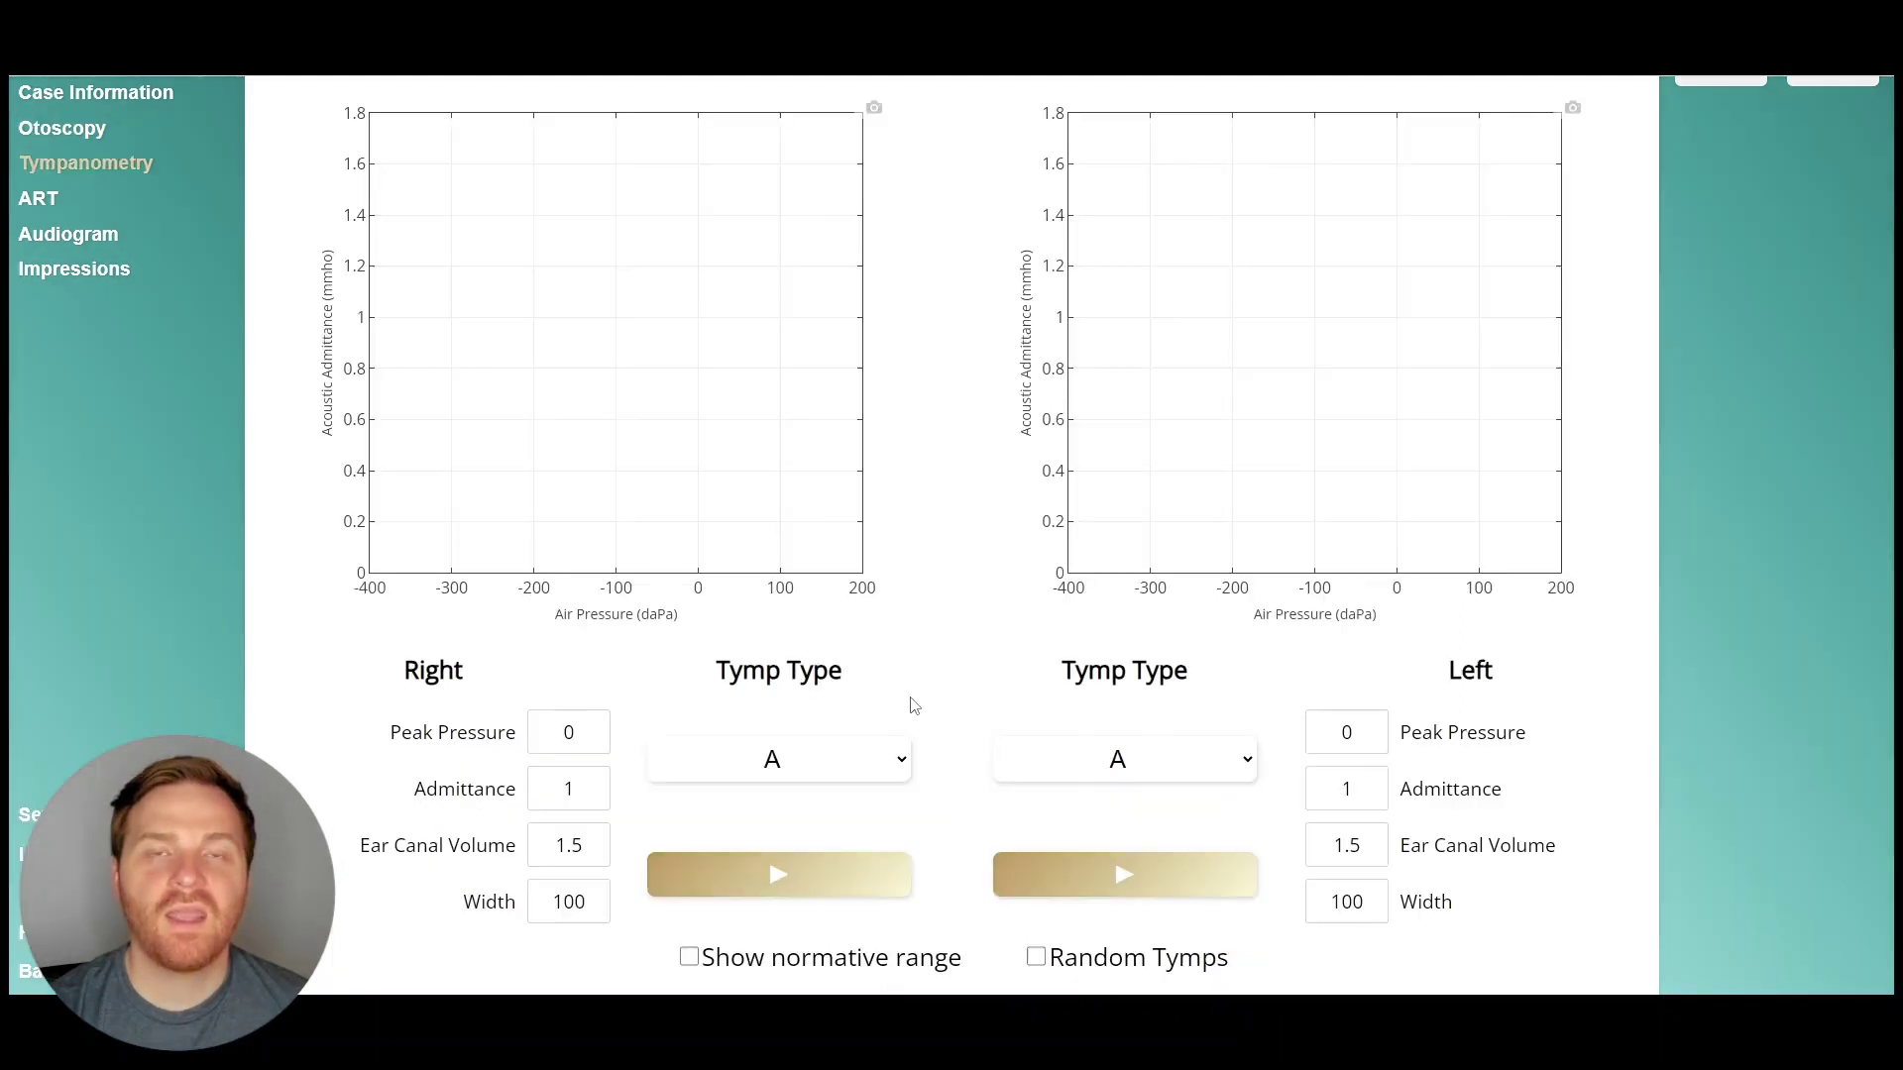
Generate a type Ad tympanogram for the right ear, regenerate it once, and turn on the normative range.
left_click(861, 773)
left_click(831, 589)
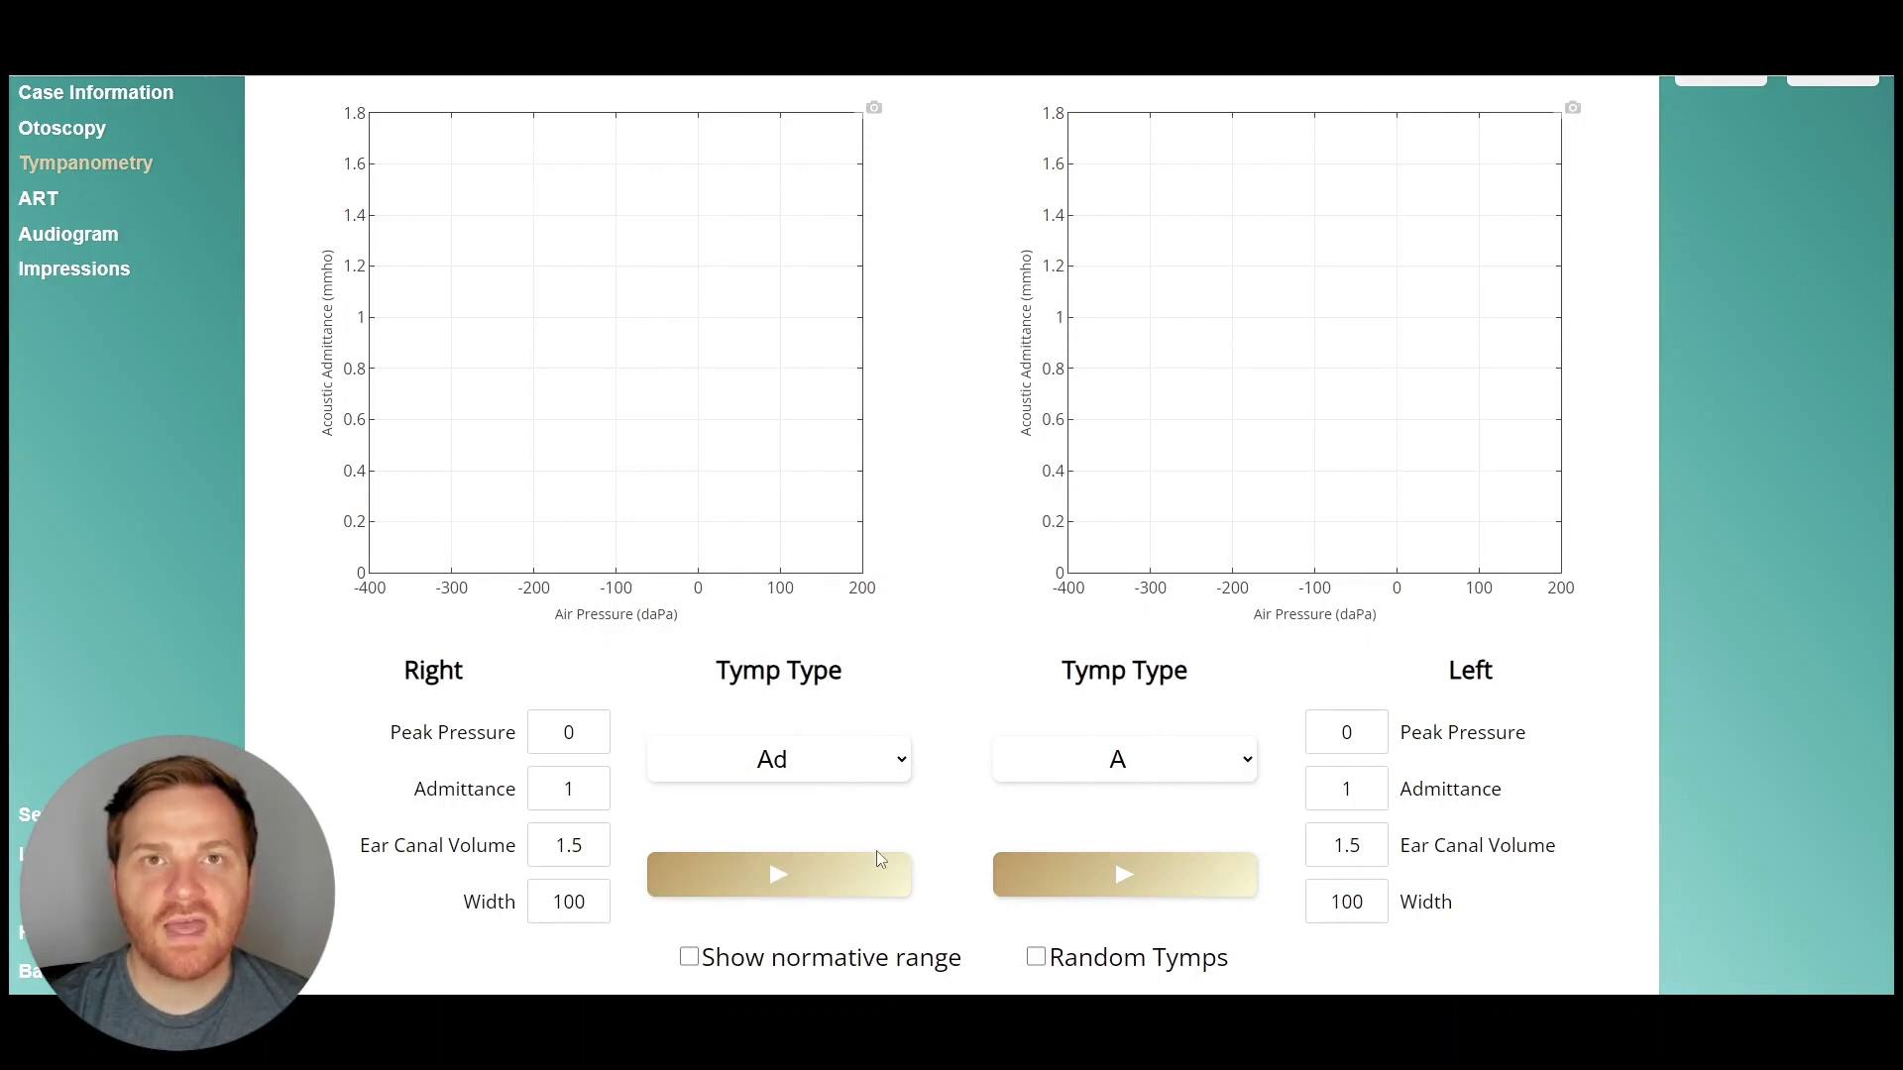
left_click(775, 881)
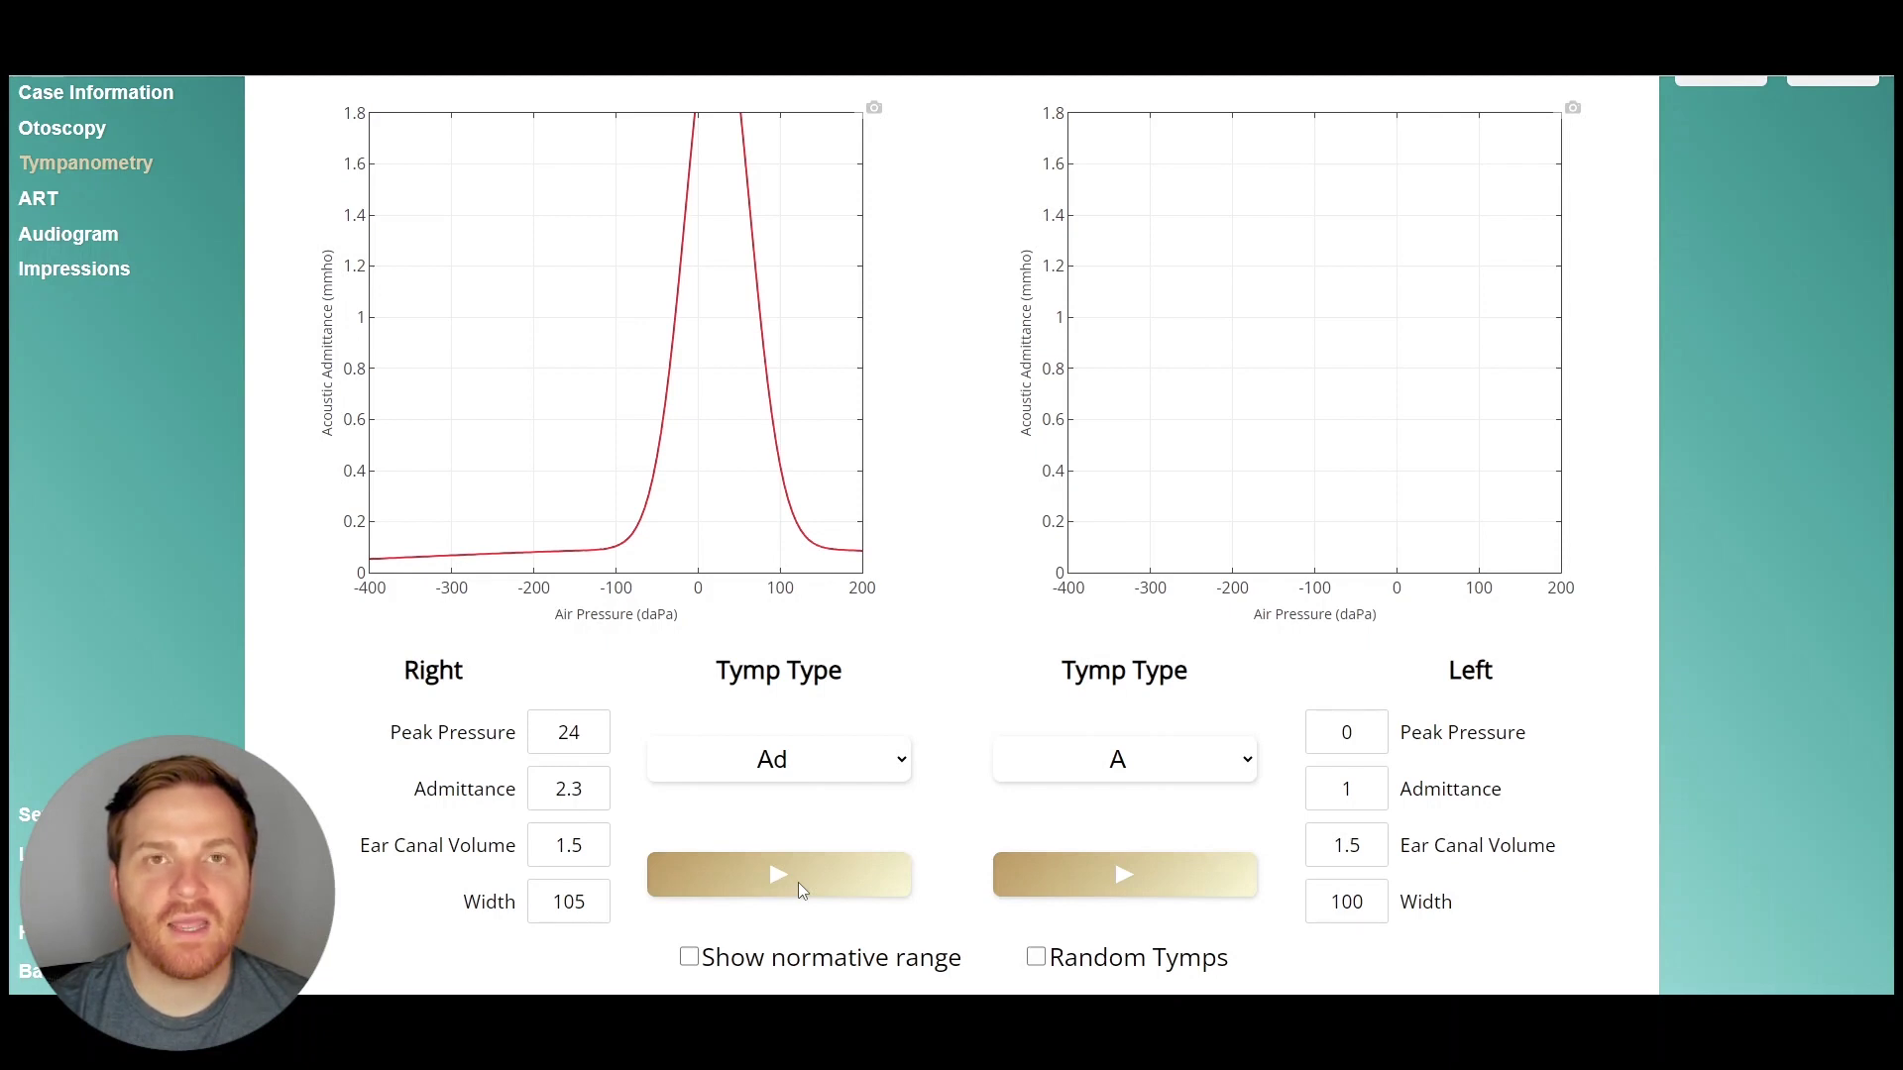
left_click(799, 882)
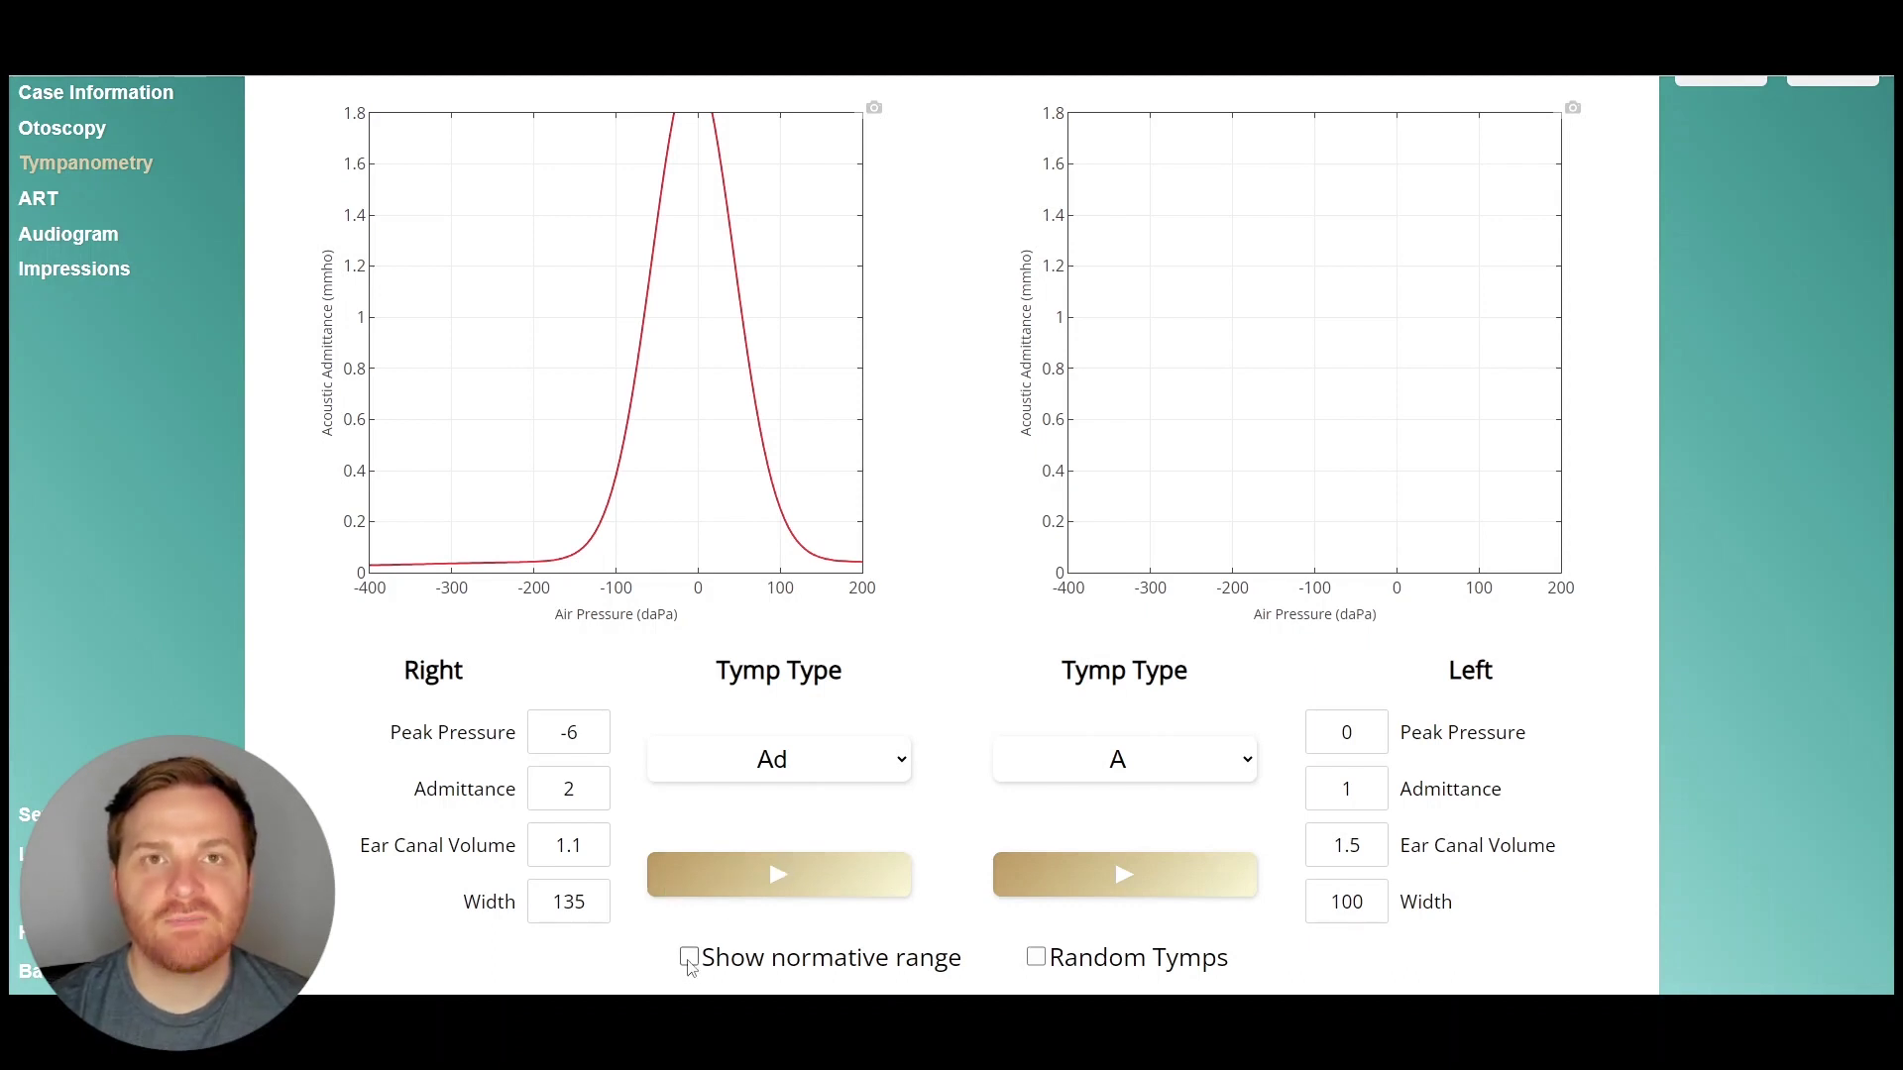
left_click(689, 957)
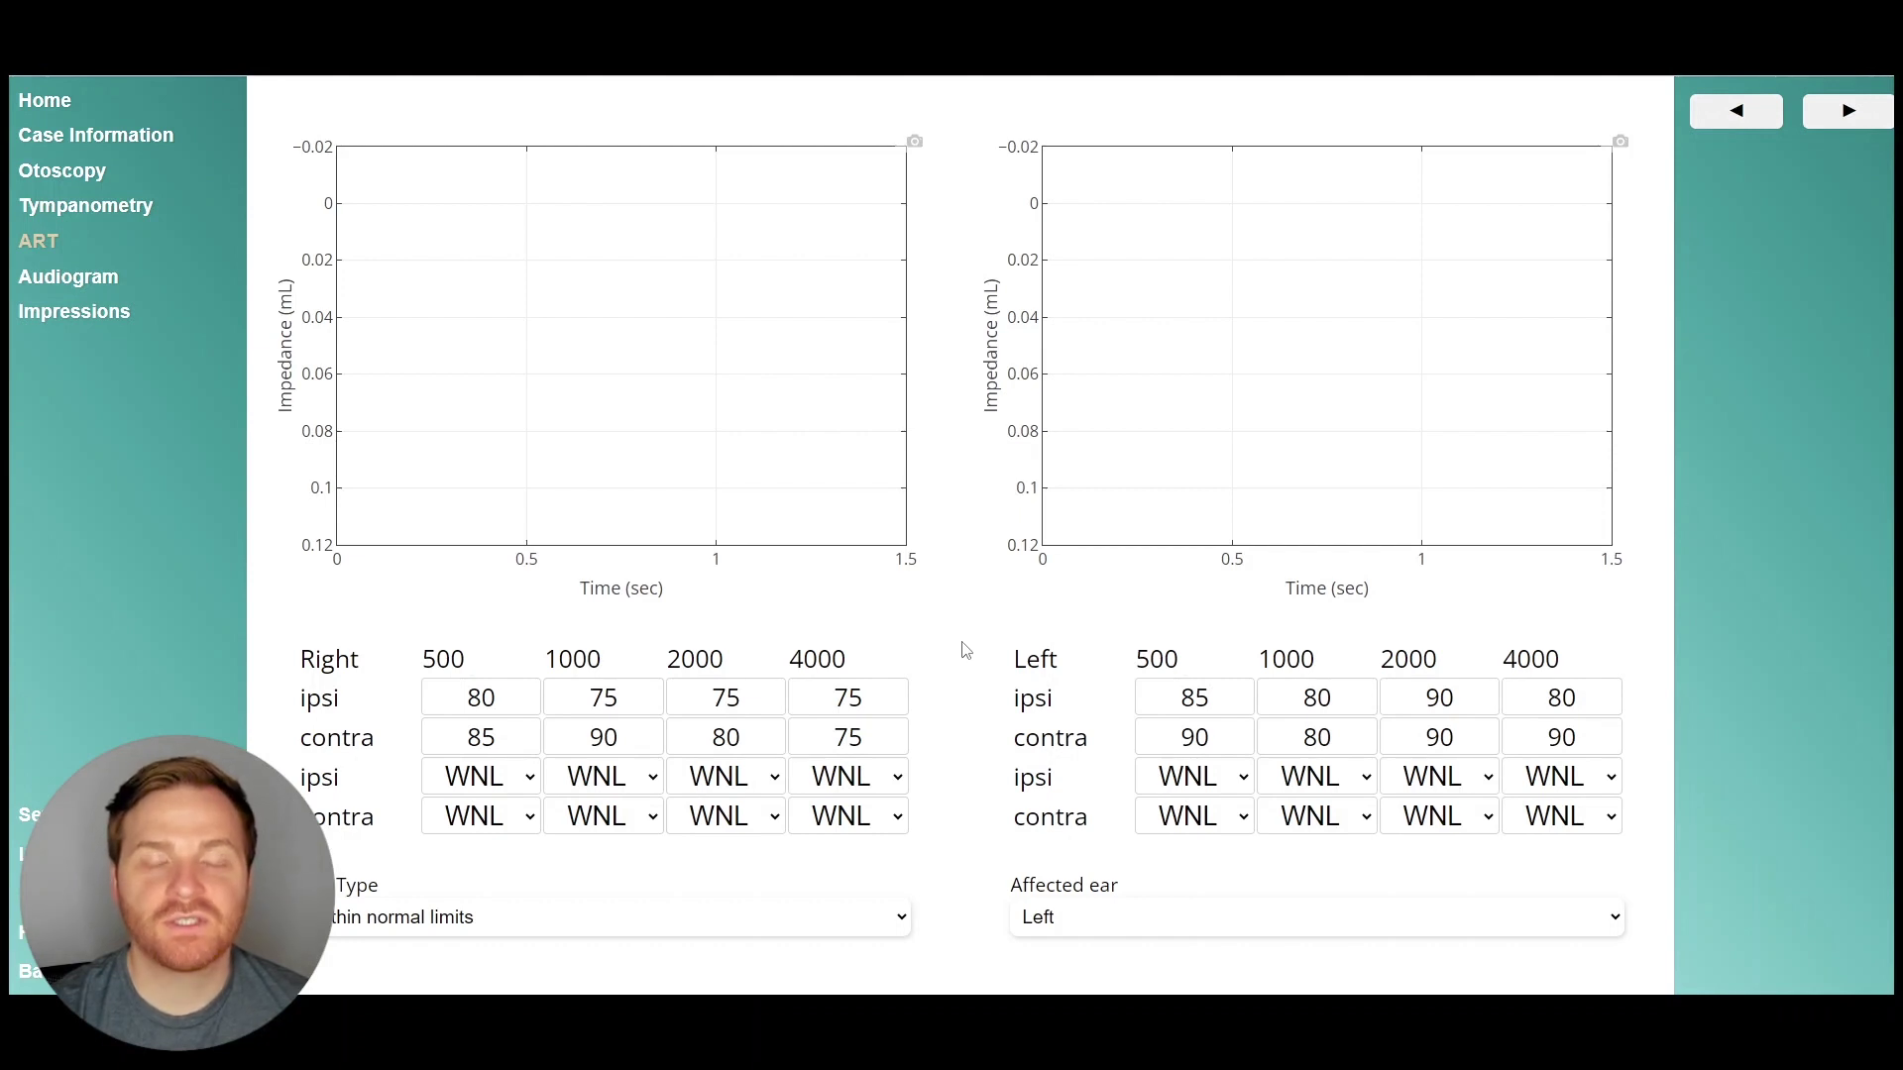
Set the ART type to Retrocochlear pathology and mark the right ear's 4000 Hz ipsi and contra results as DNT.
left_click(819, 920)
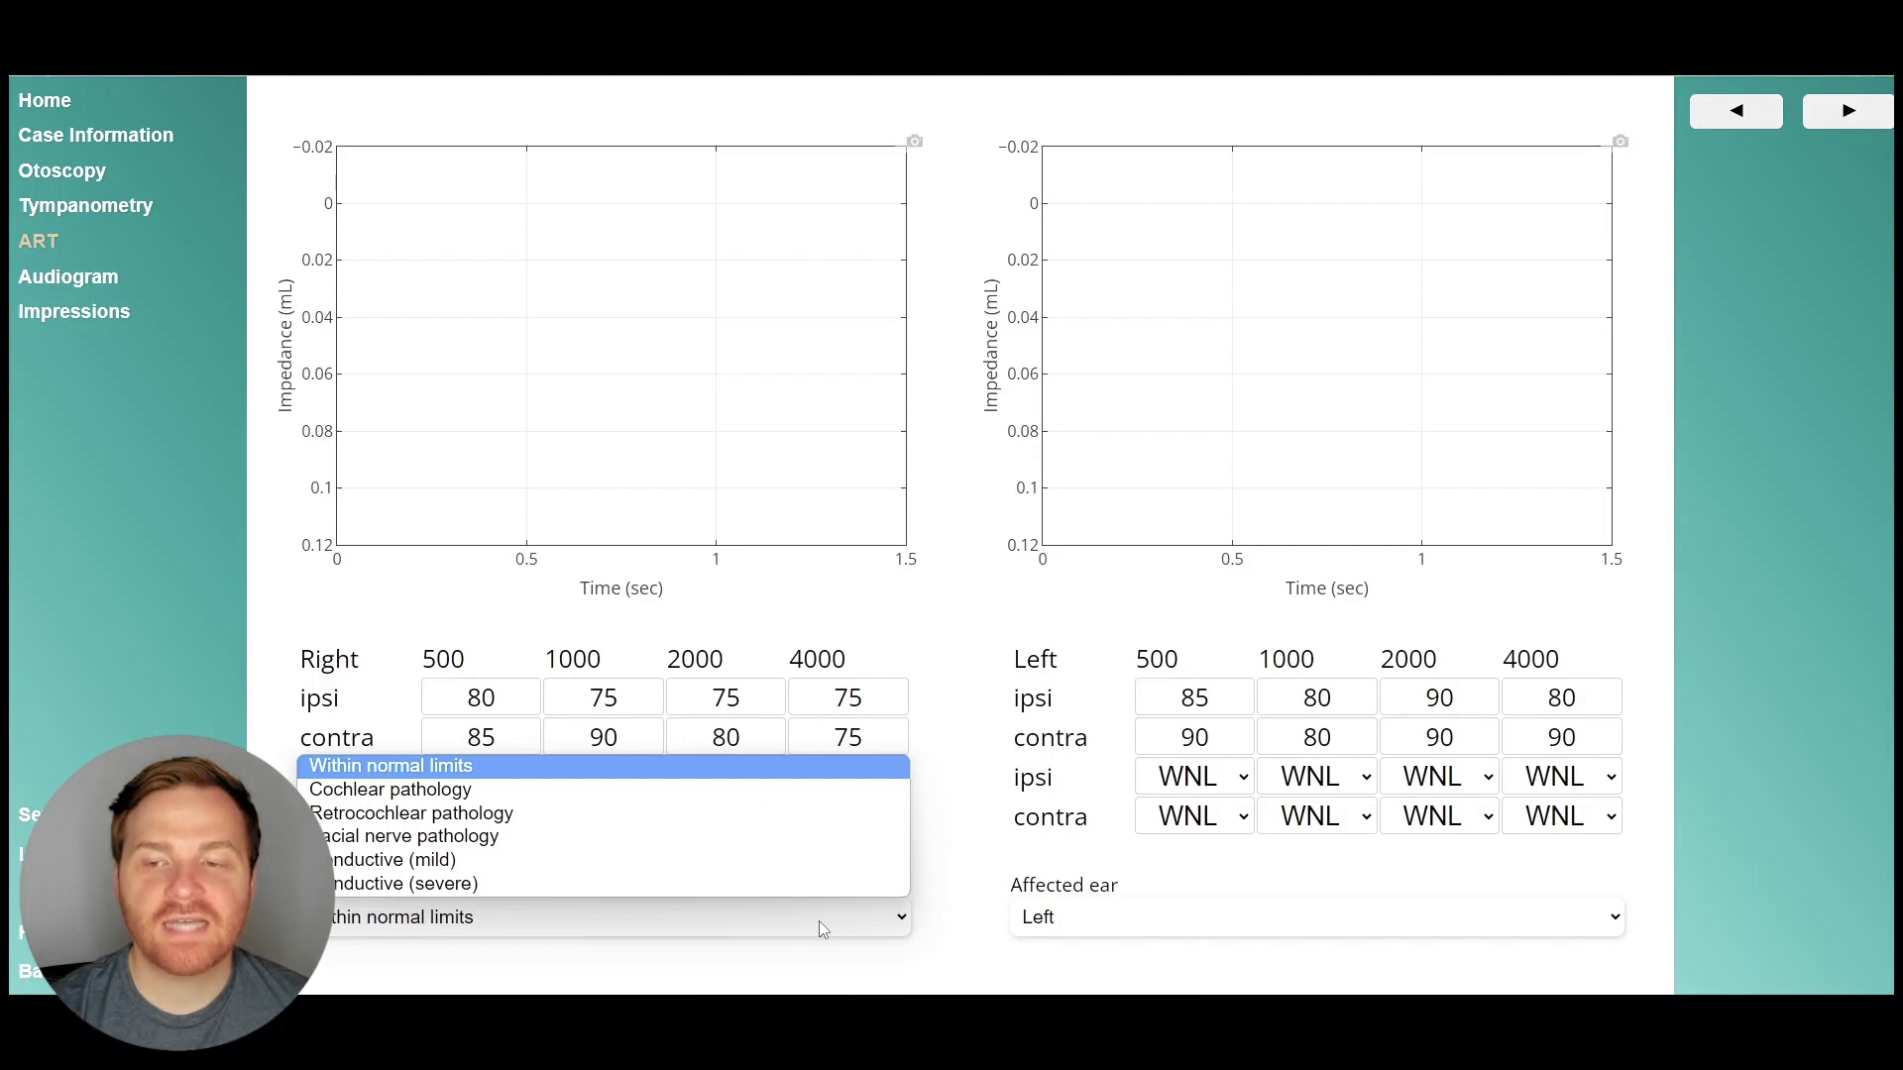
left_click(793, 813)
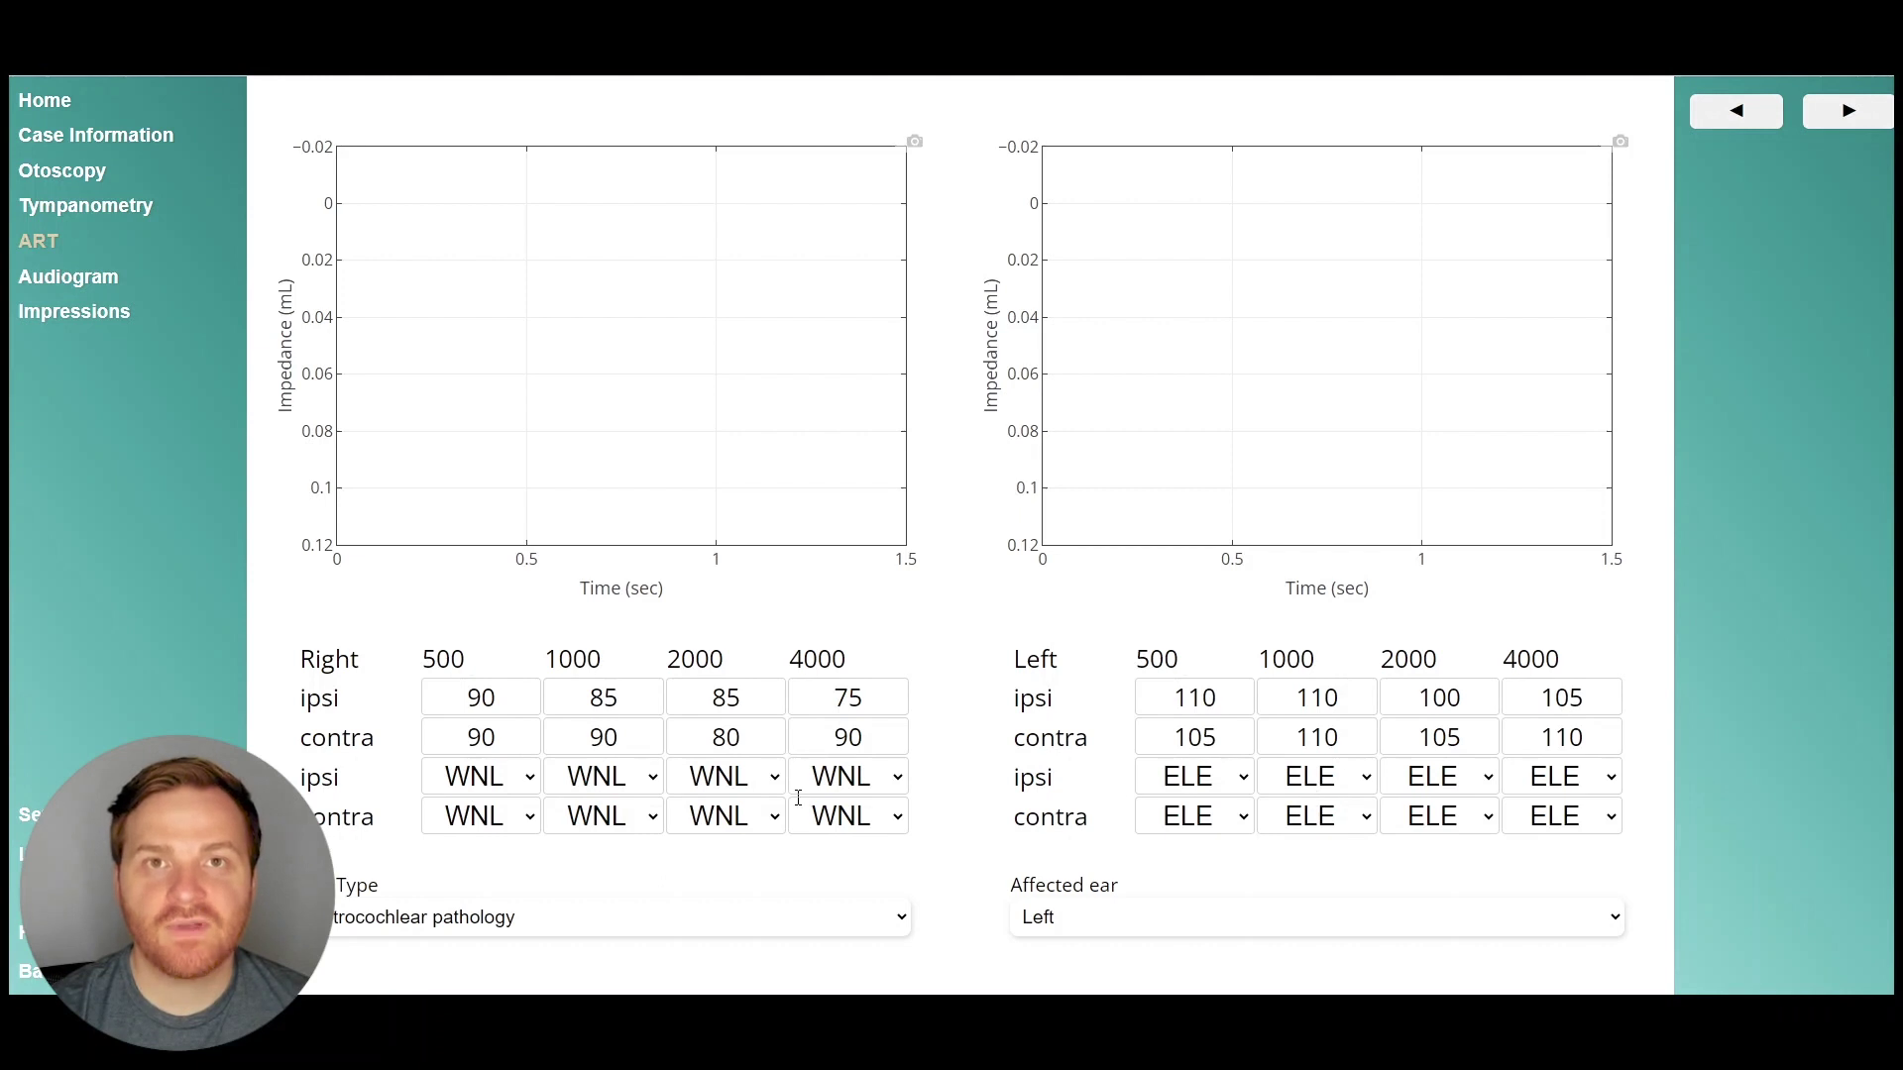
left_click(849, 778)
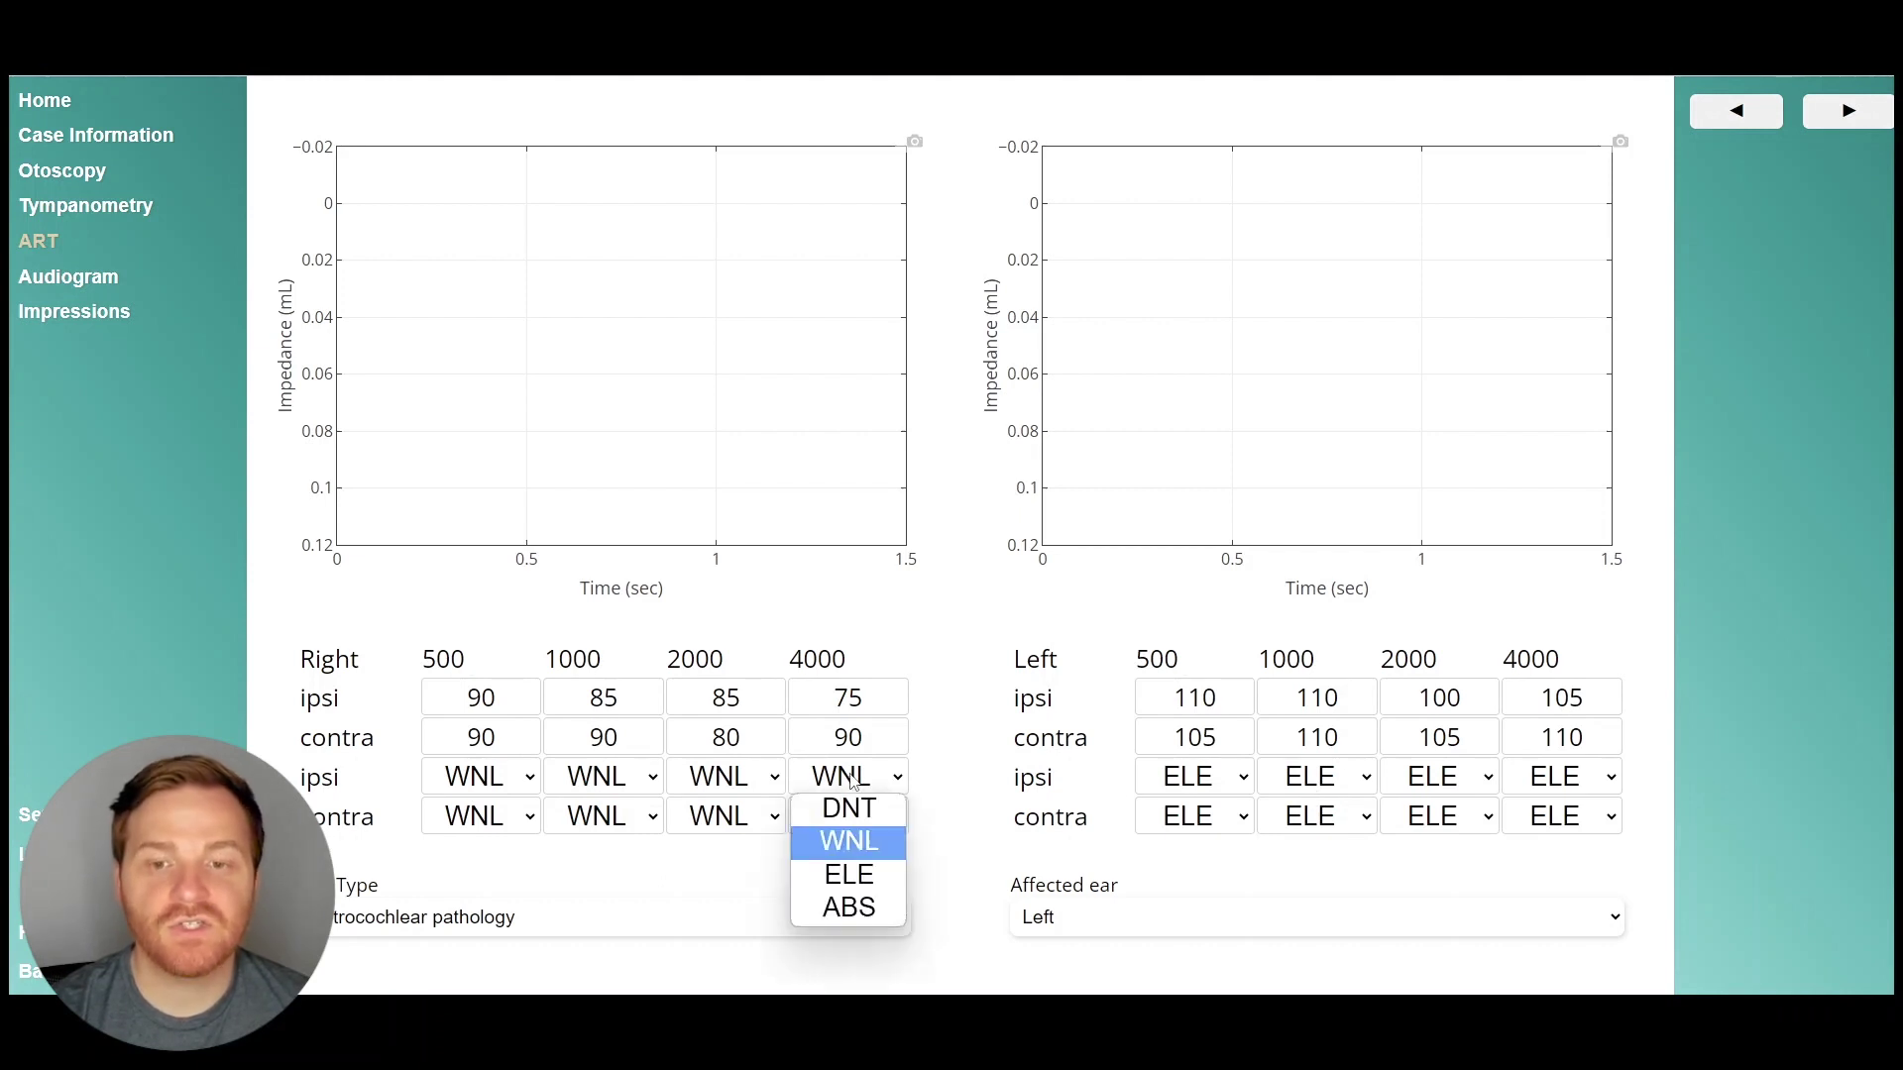
left_click(864, 813)
left_click(857, 819)
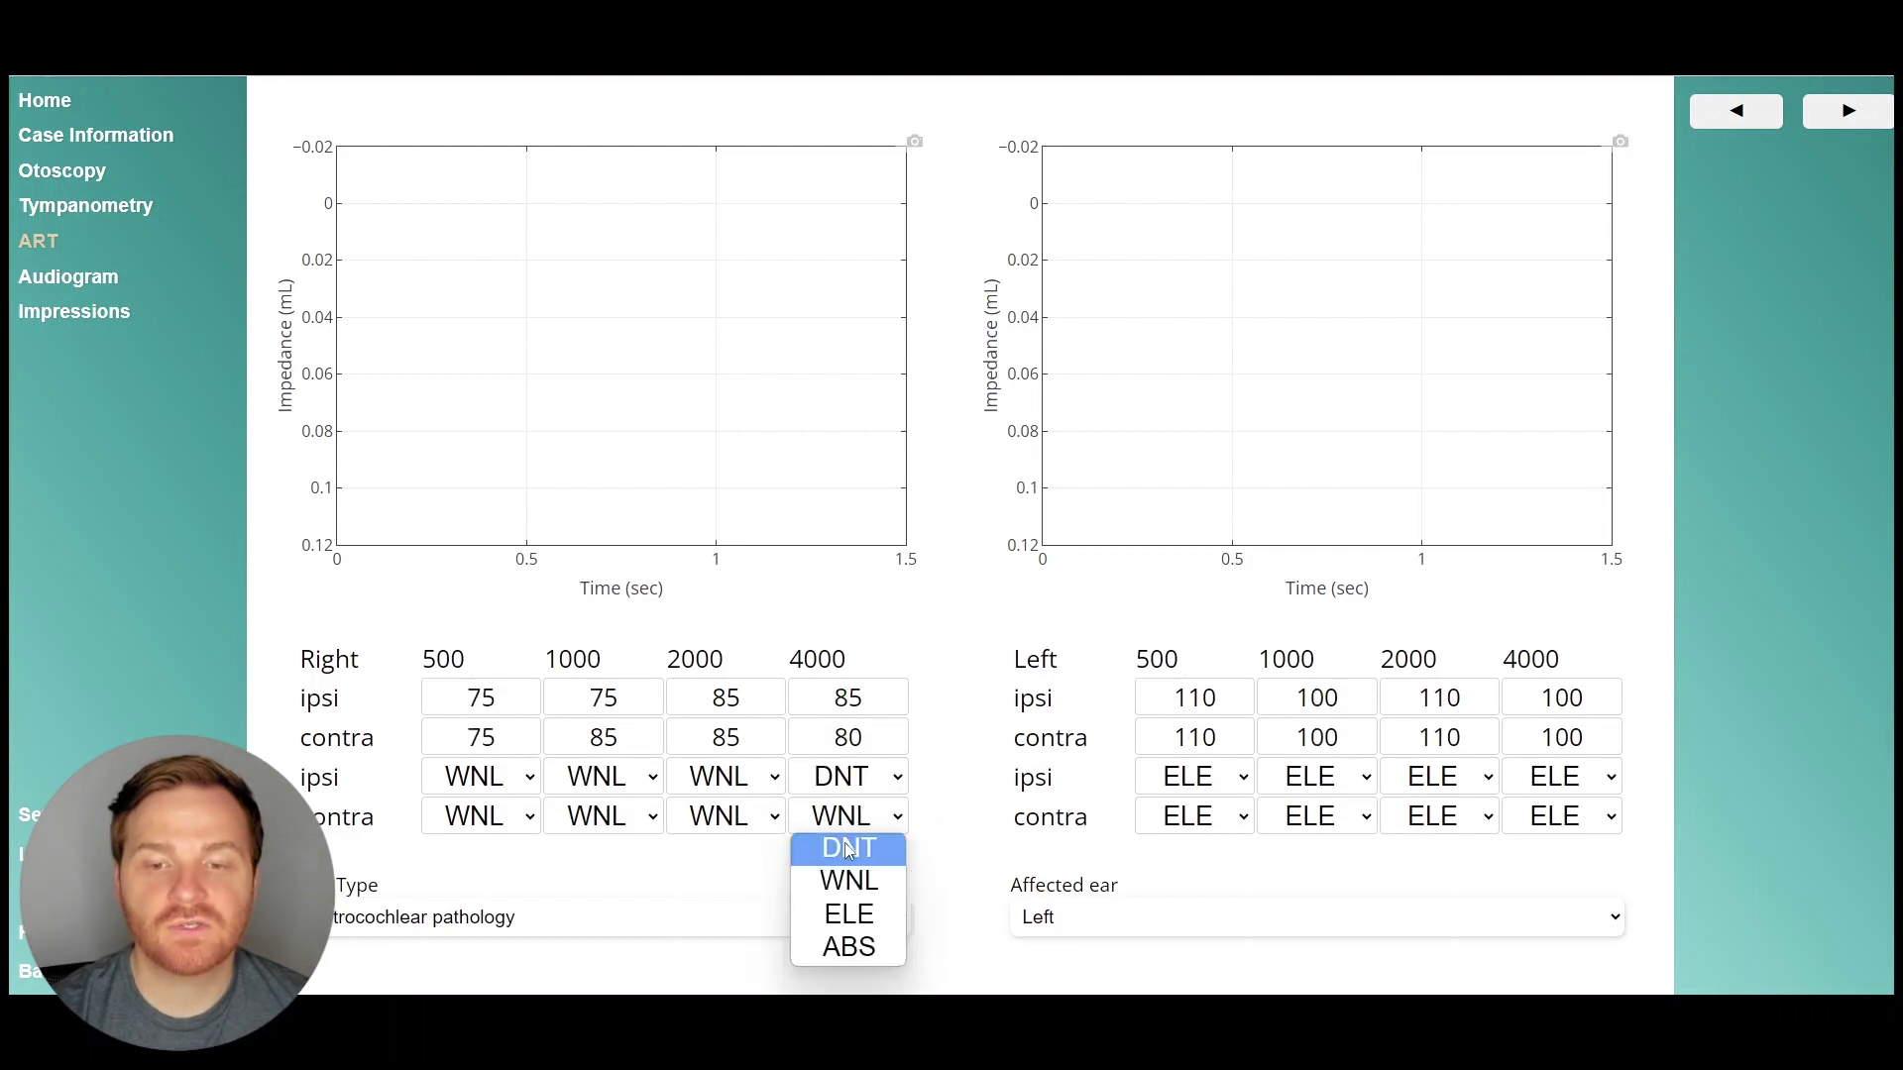
left_click(850, 849)
Mark the left ear's 4000 Hz ipsi and contra acoustic reflex results as DNT.
left_click(1585, 788)
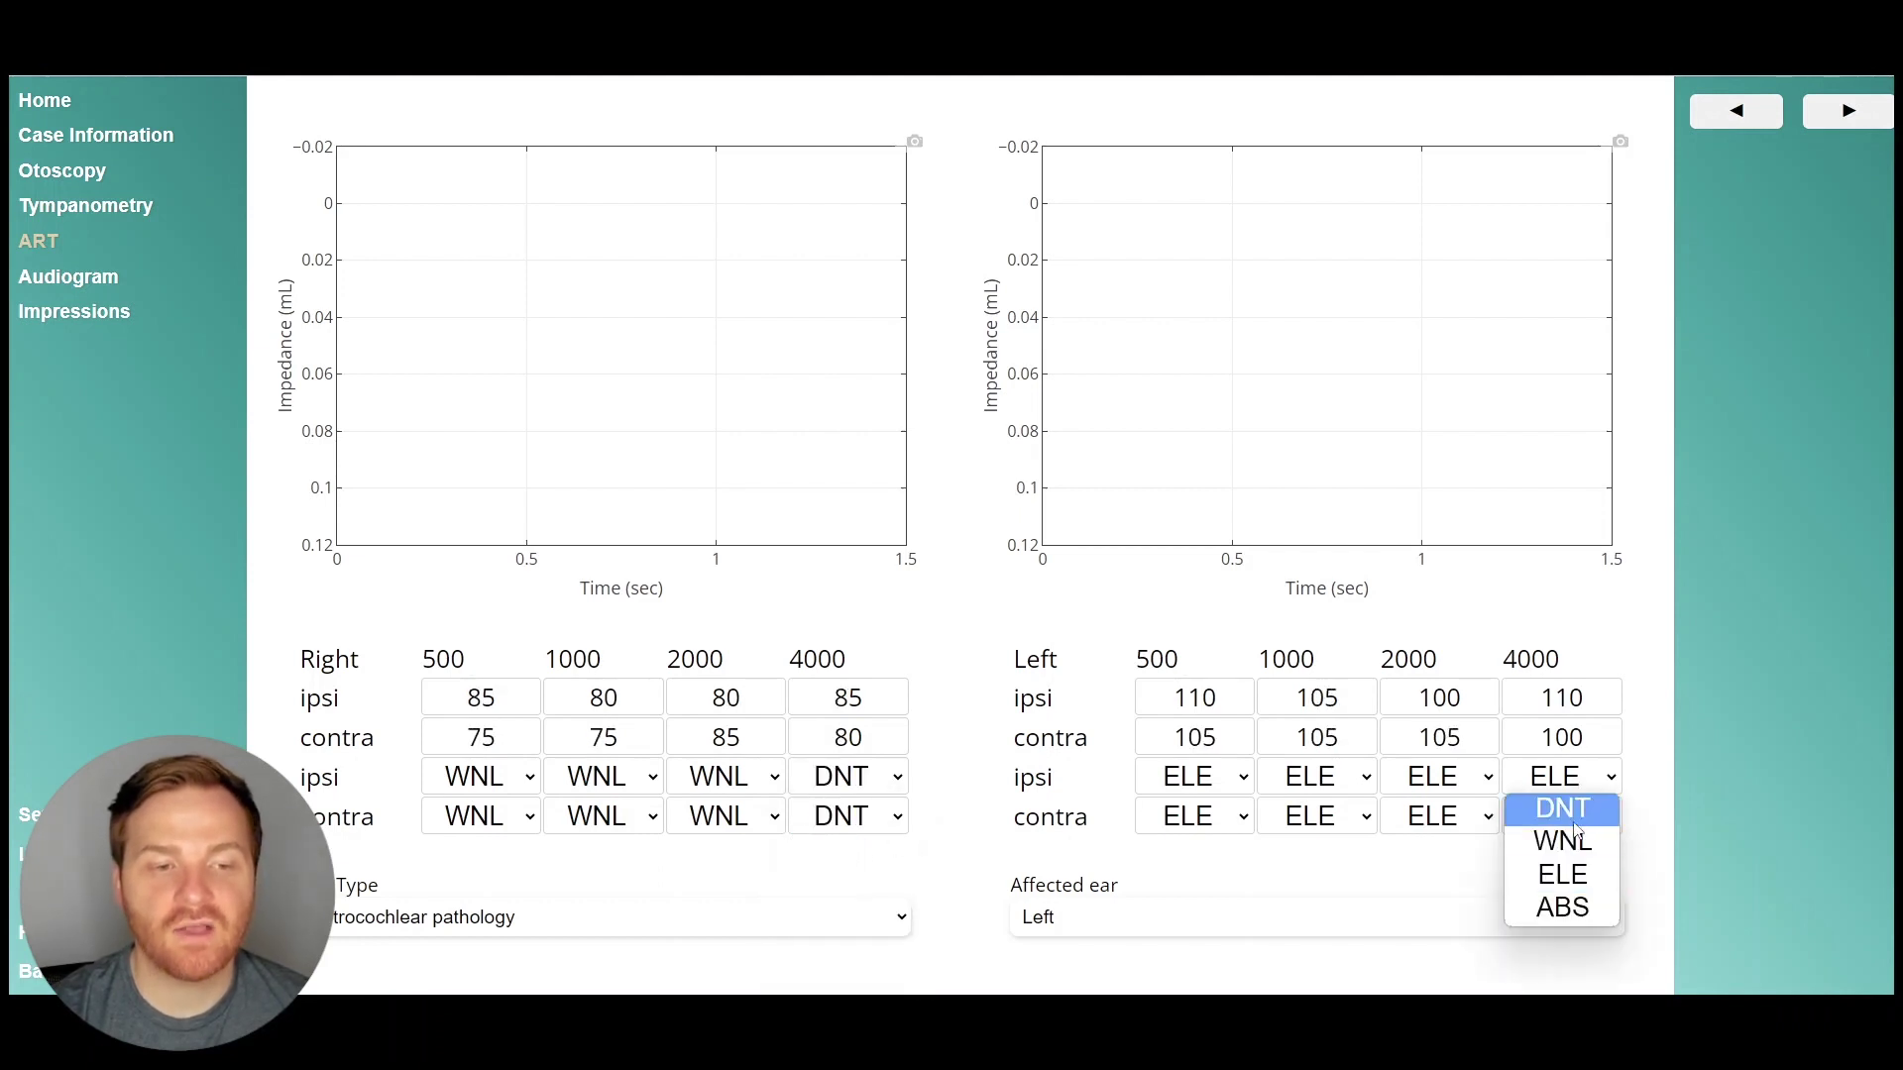
left_click(1574, 813)
left_click(1576, 828)
left_click(1555, 846)
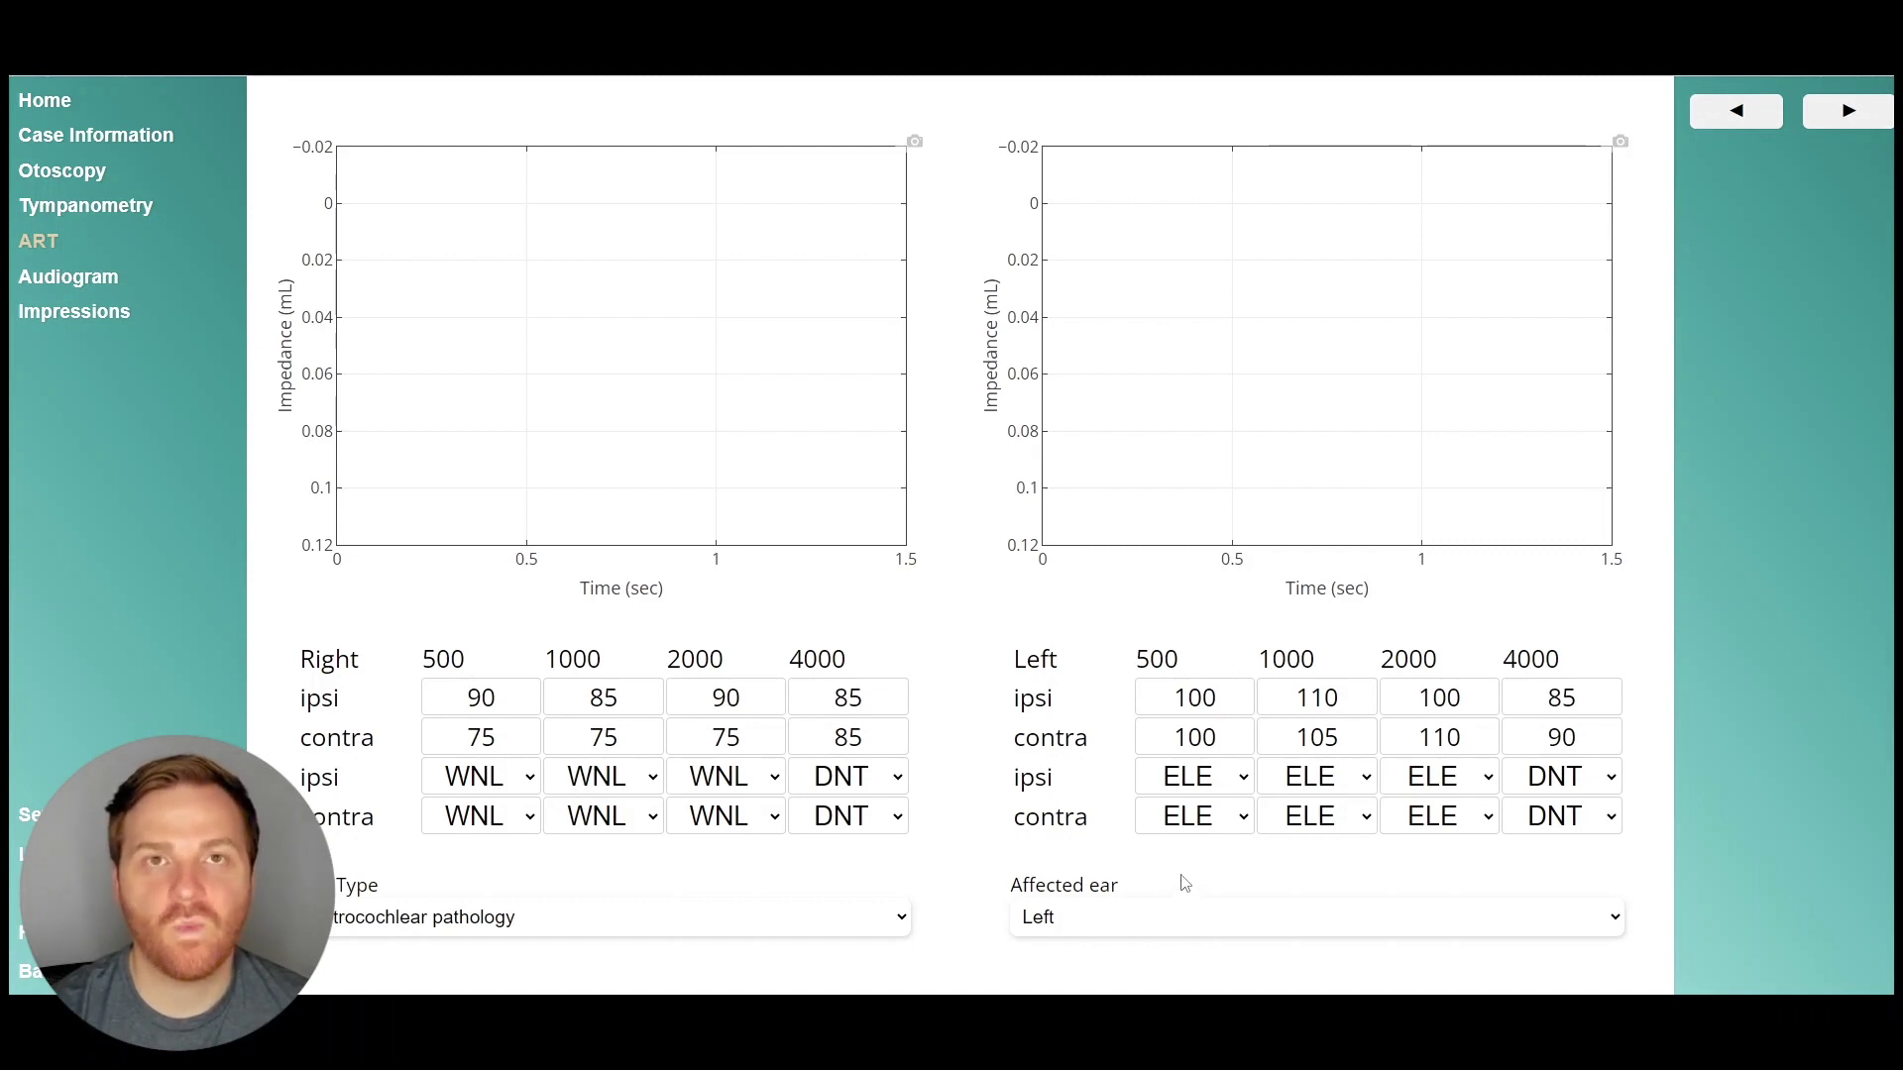
left_click(1220, 785)
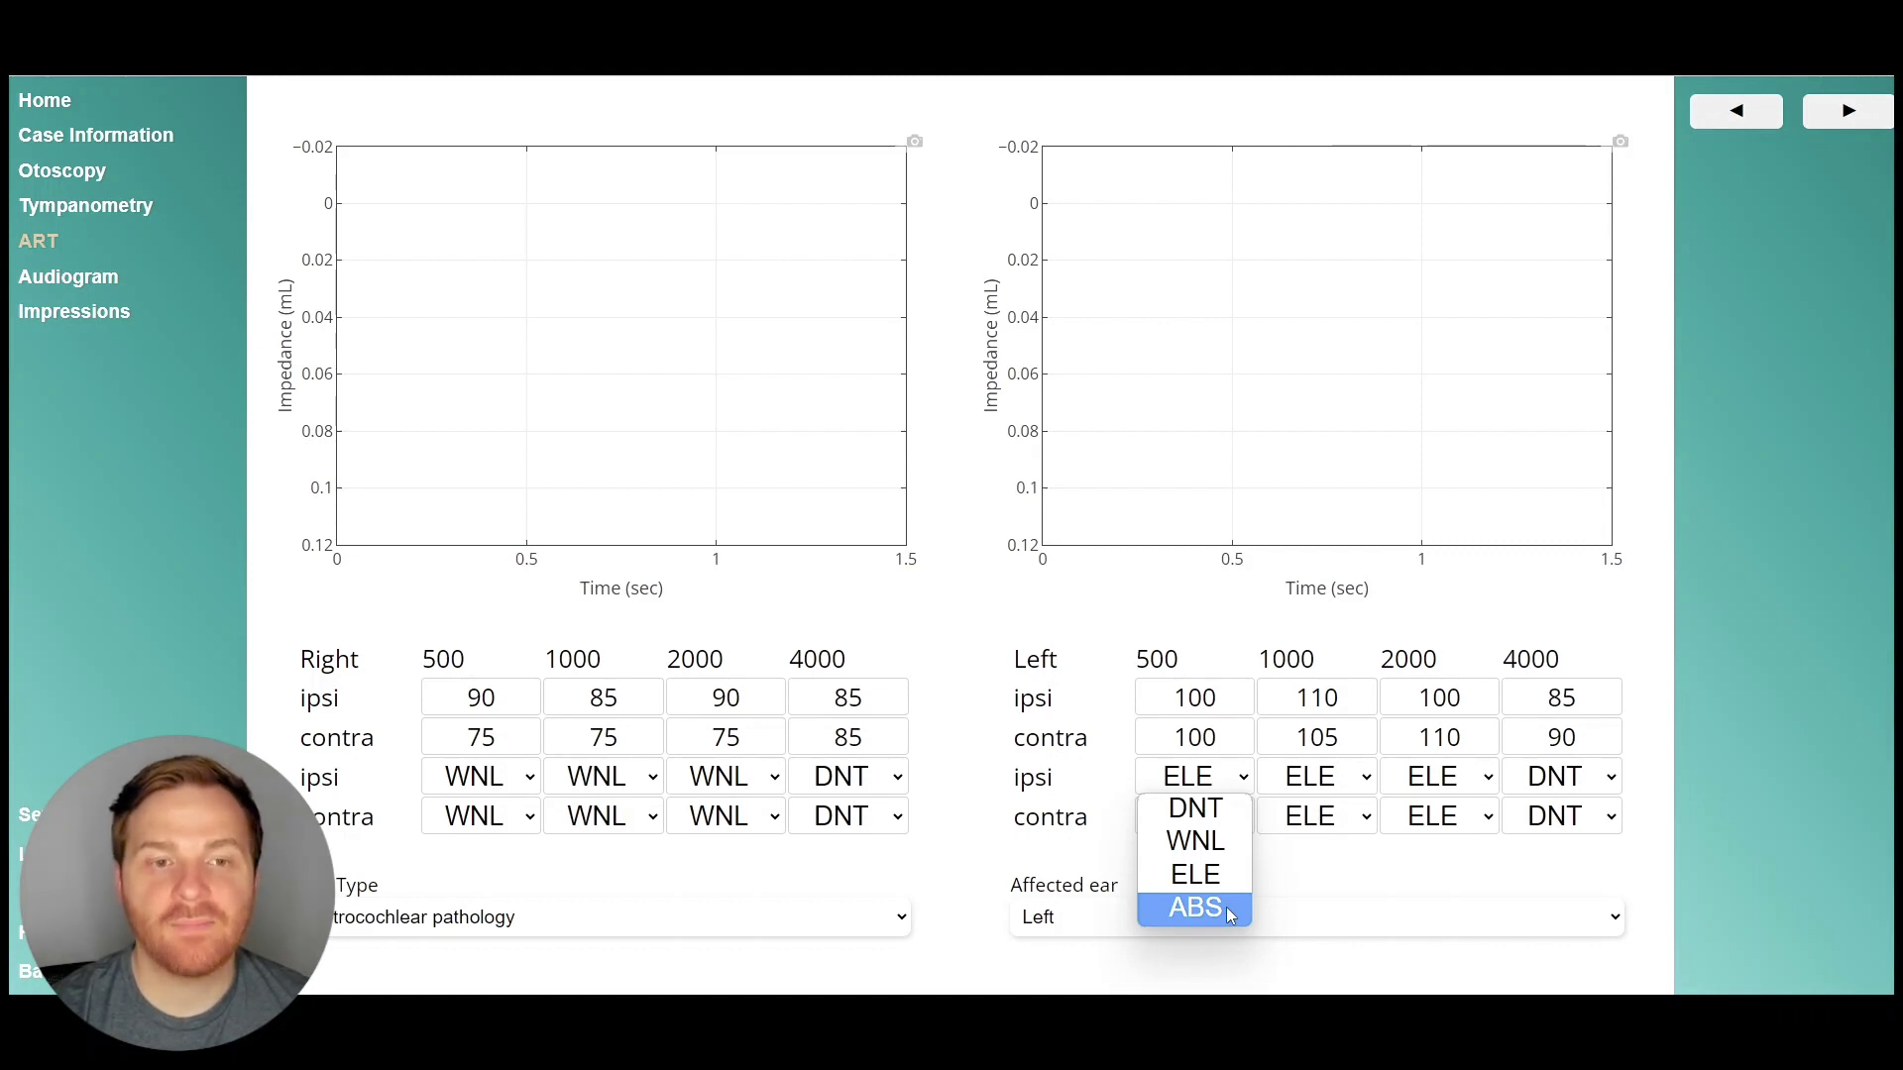
left_click(1291, 874)
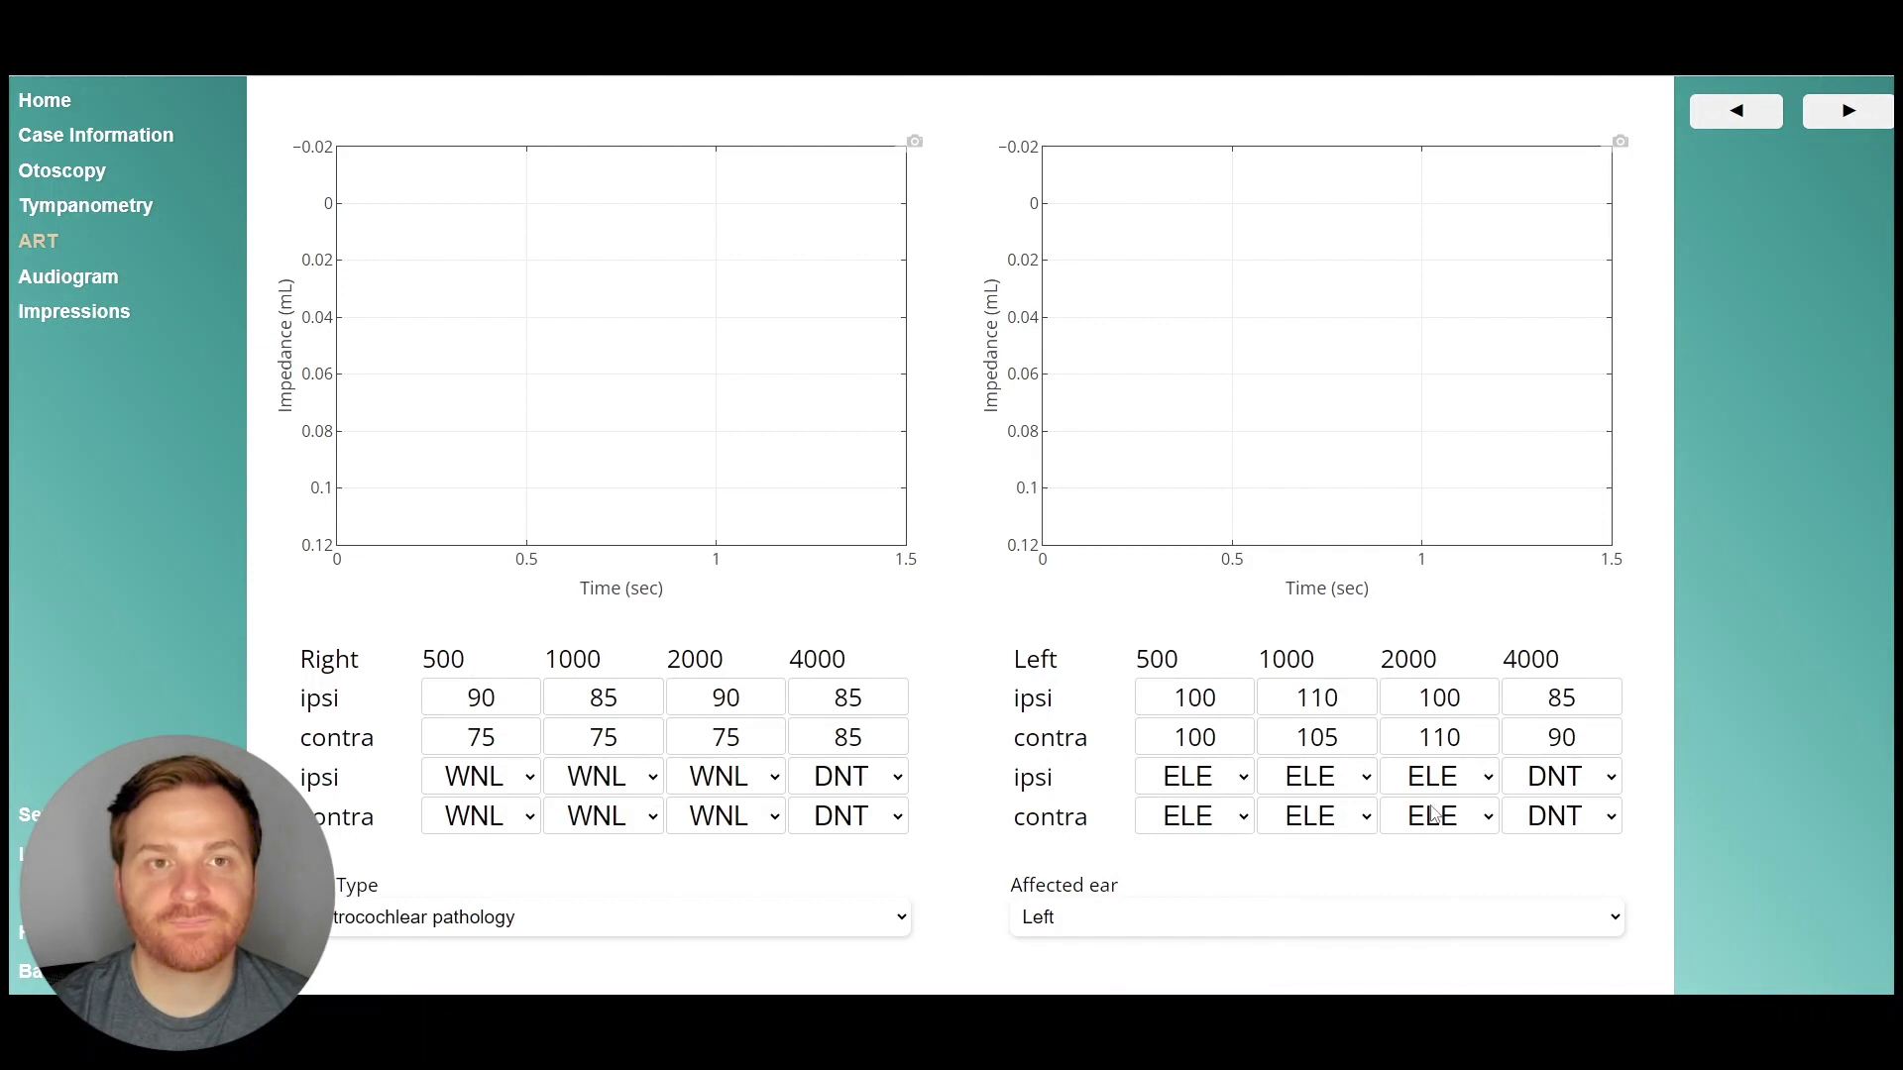
In the Audiogram section, set the right ear's maximum degree of loss to moderate and its configuration to sloping.
left_click(1843, 103)
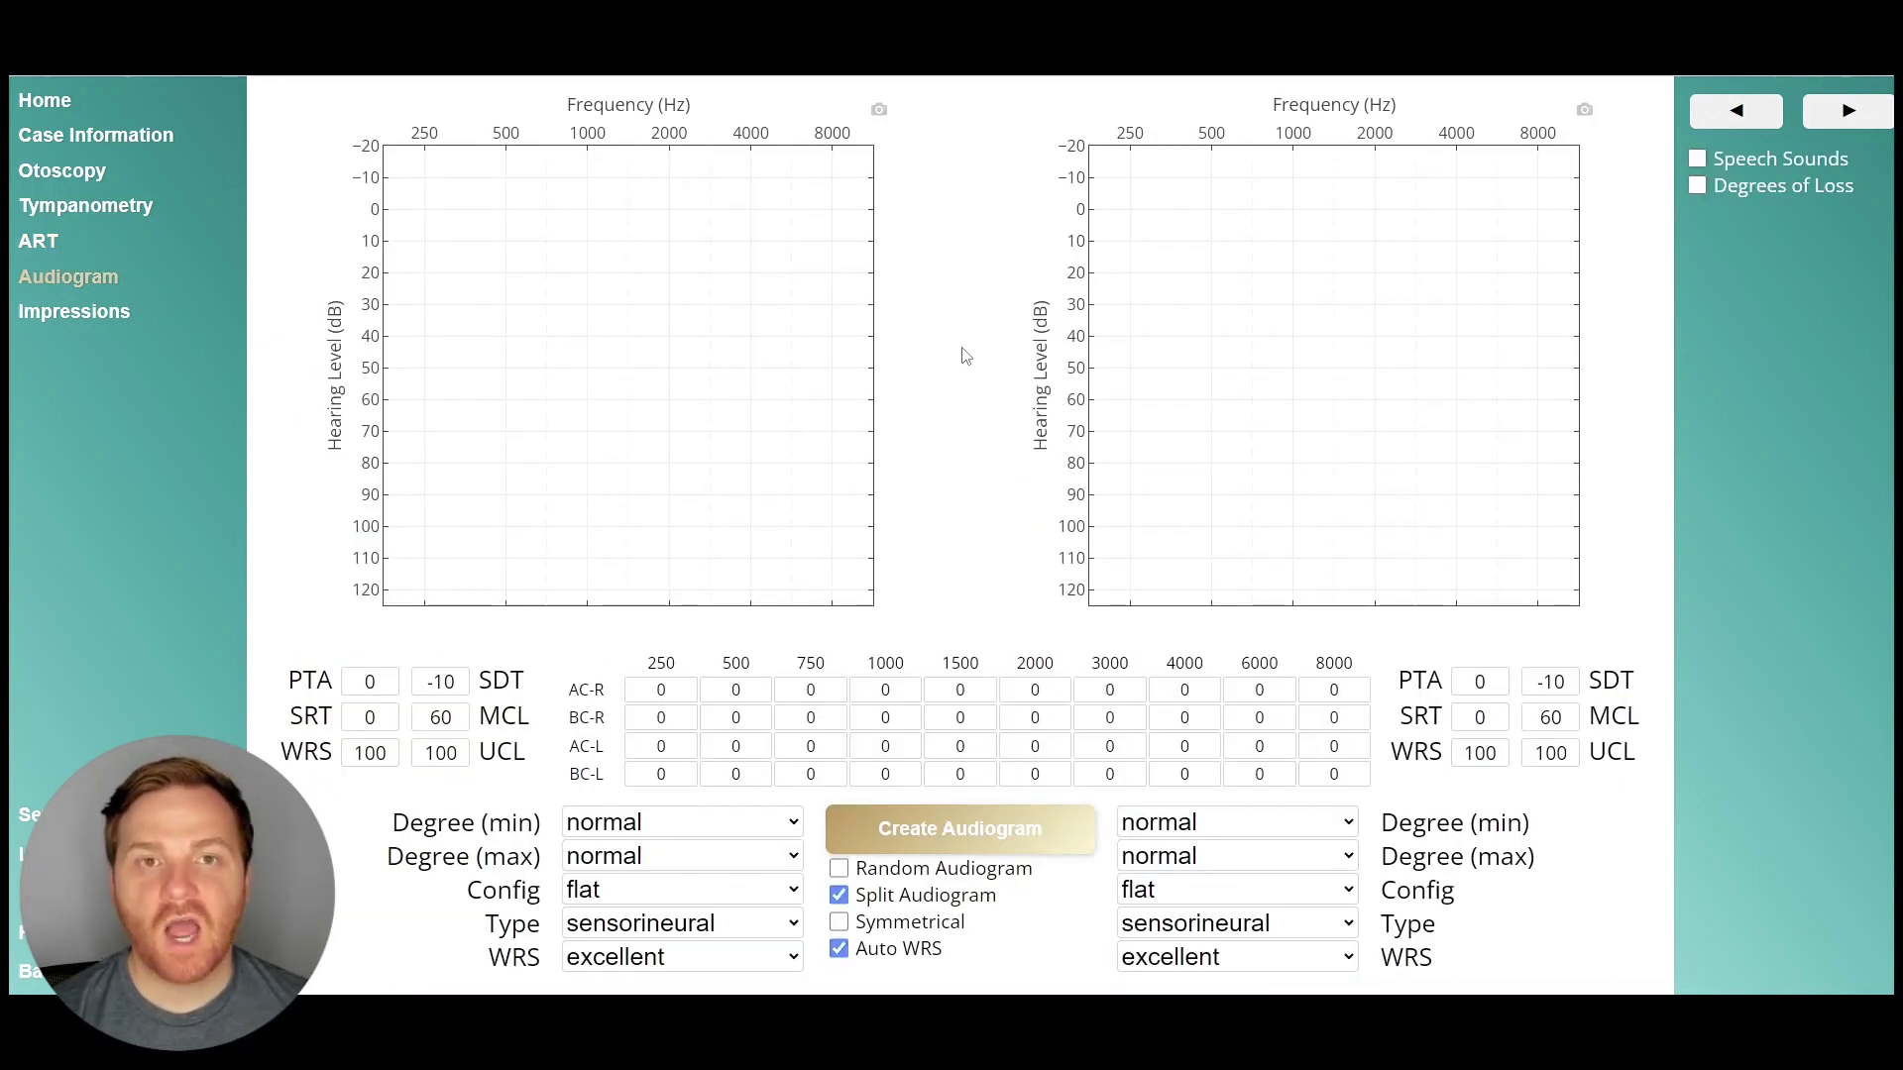
left_click(781, 856)
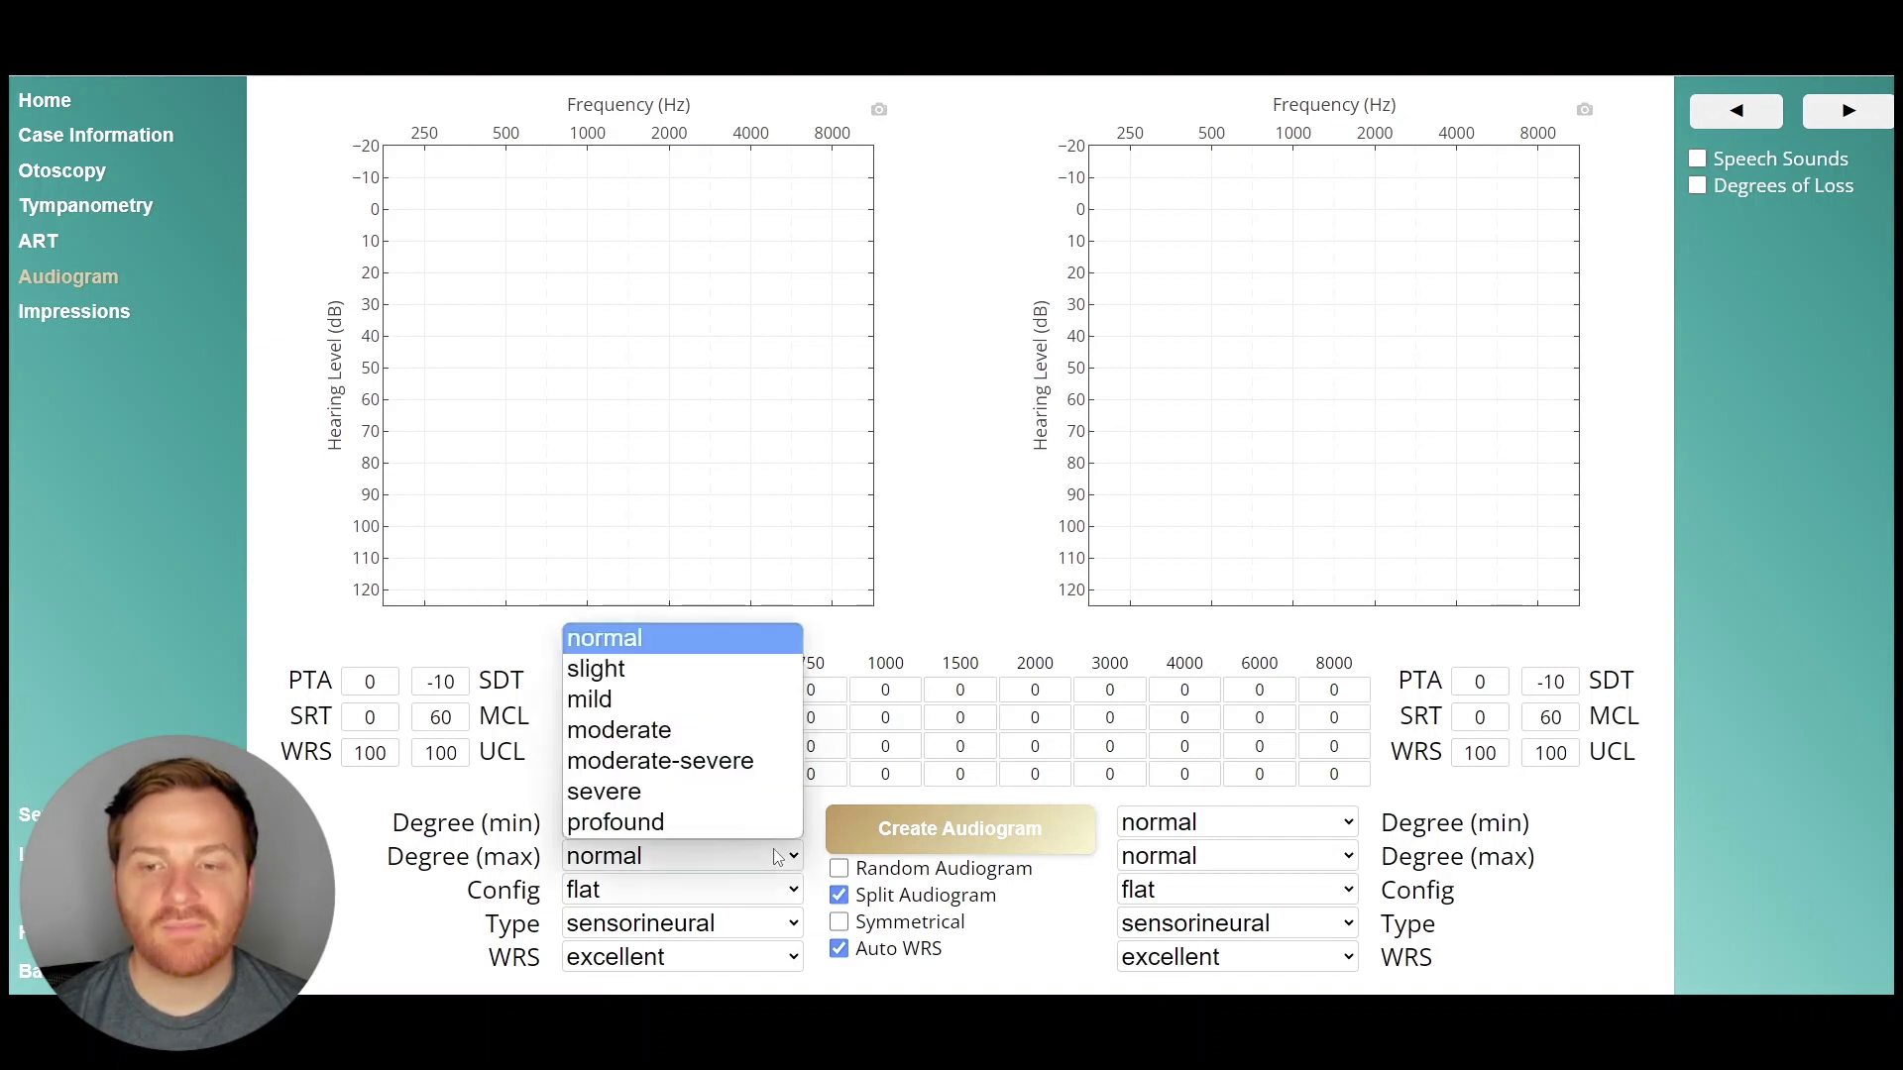
left_click(717, 730)
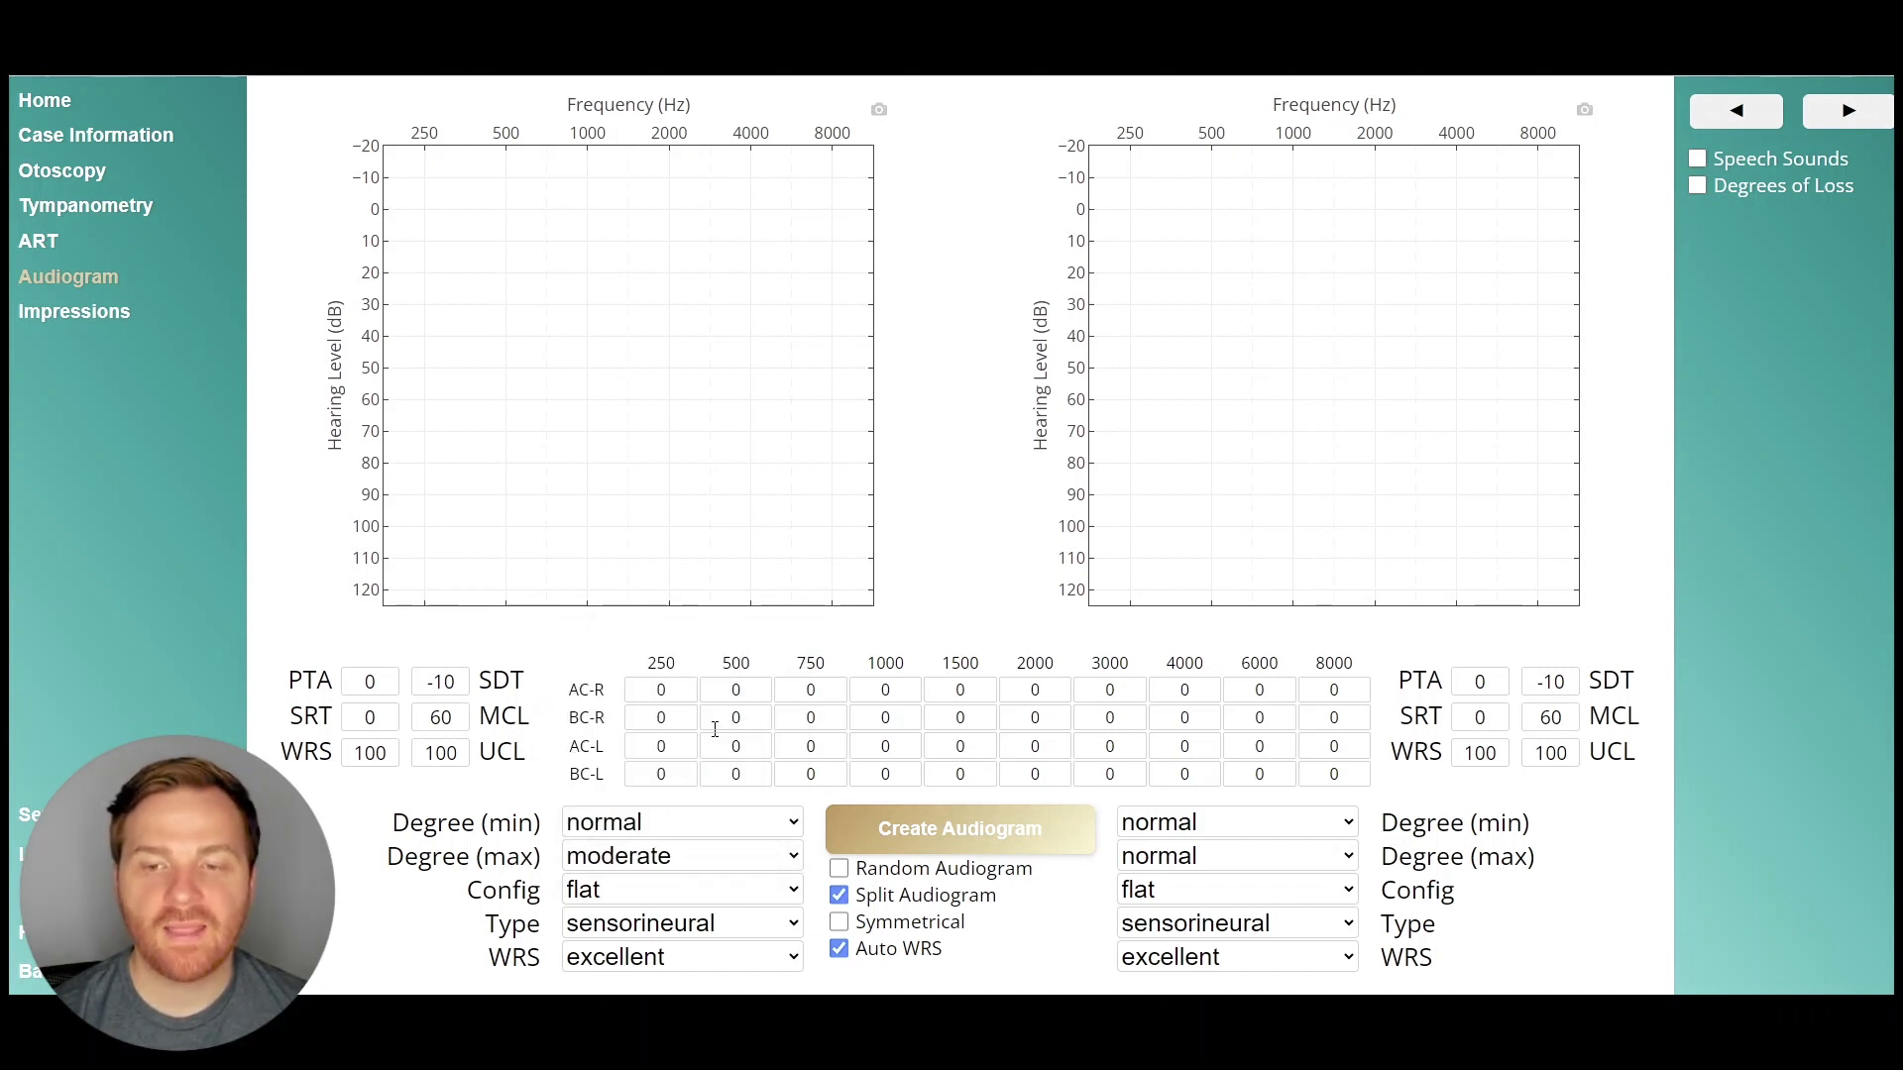
left_click(684, 897)
left_click(659, 703)
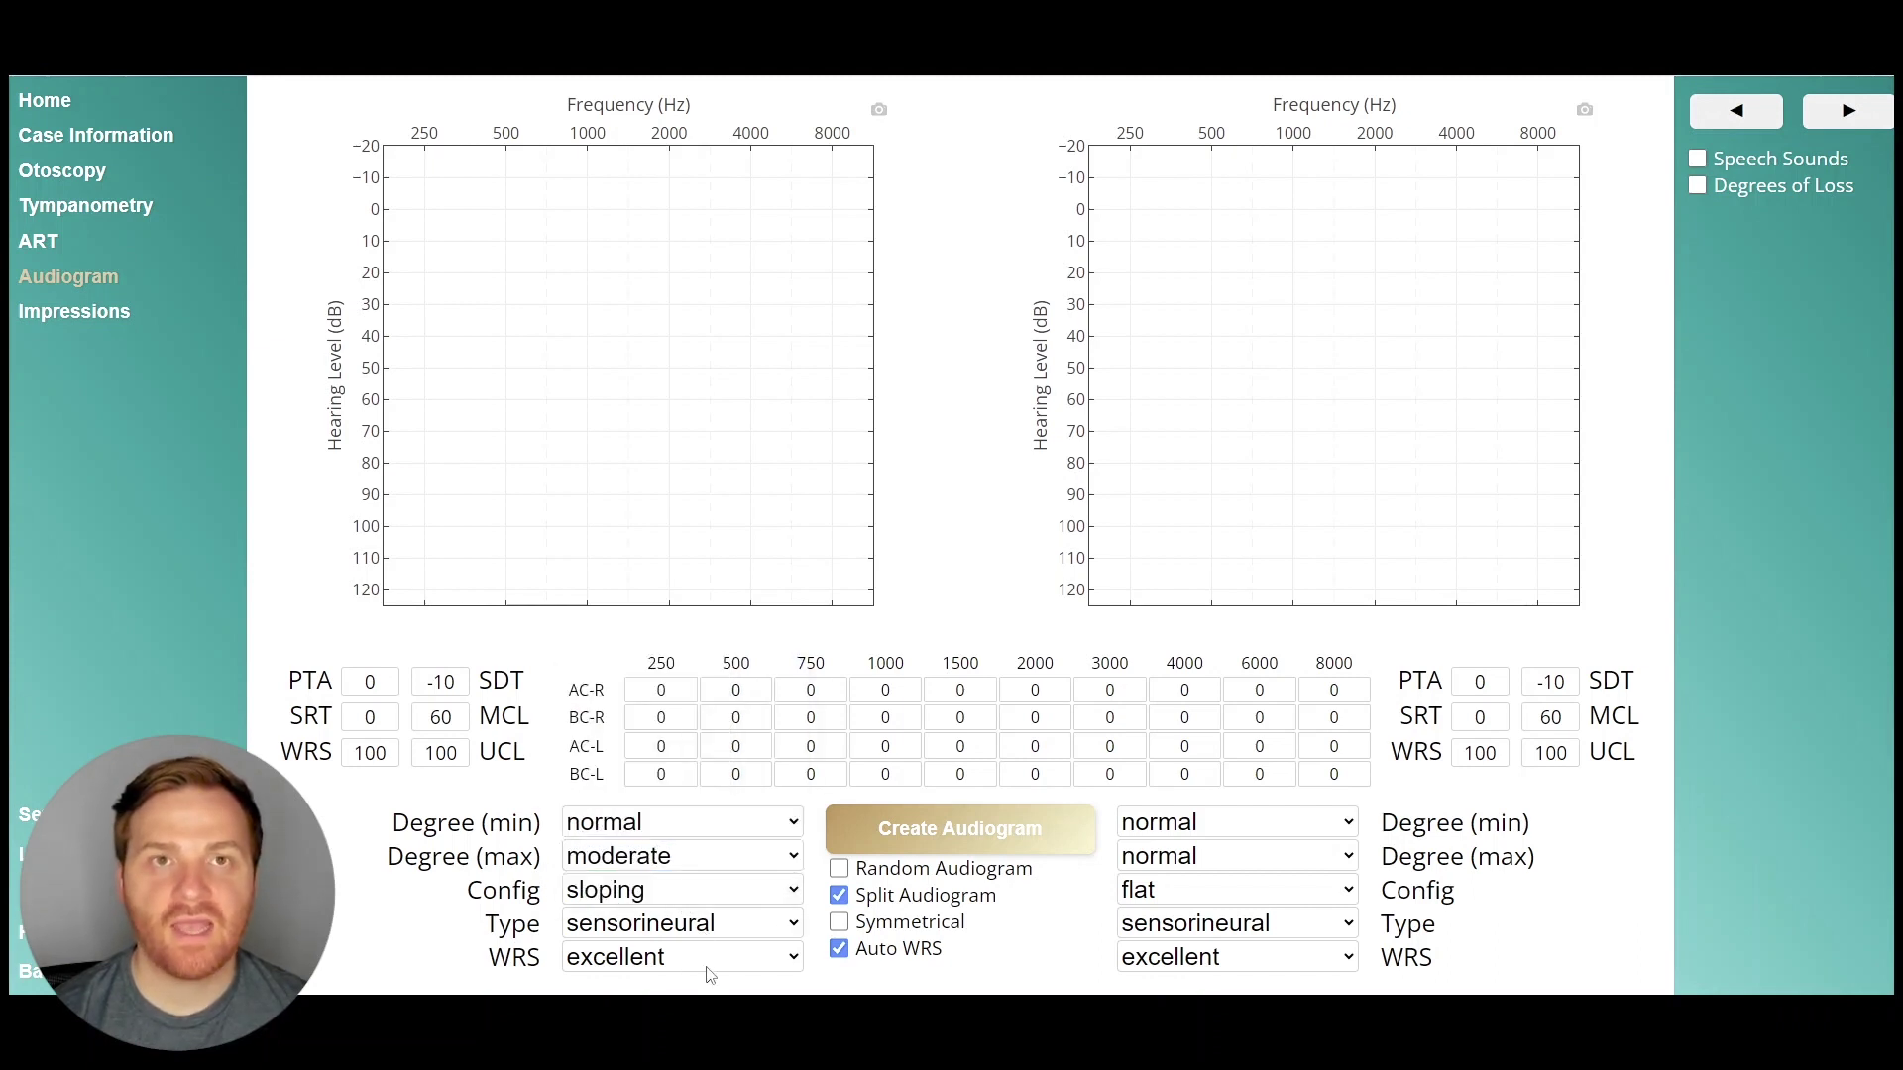
Generate the audiogram, make both ears symmetrical, and generate it again.
left_click(906, 831)
left_click(838, 923)
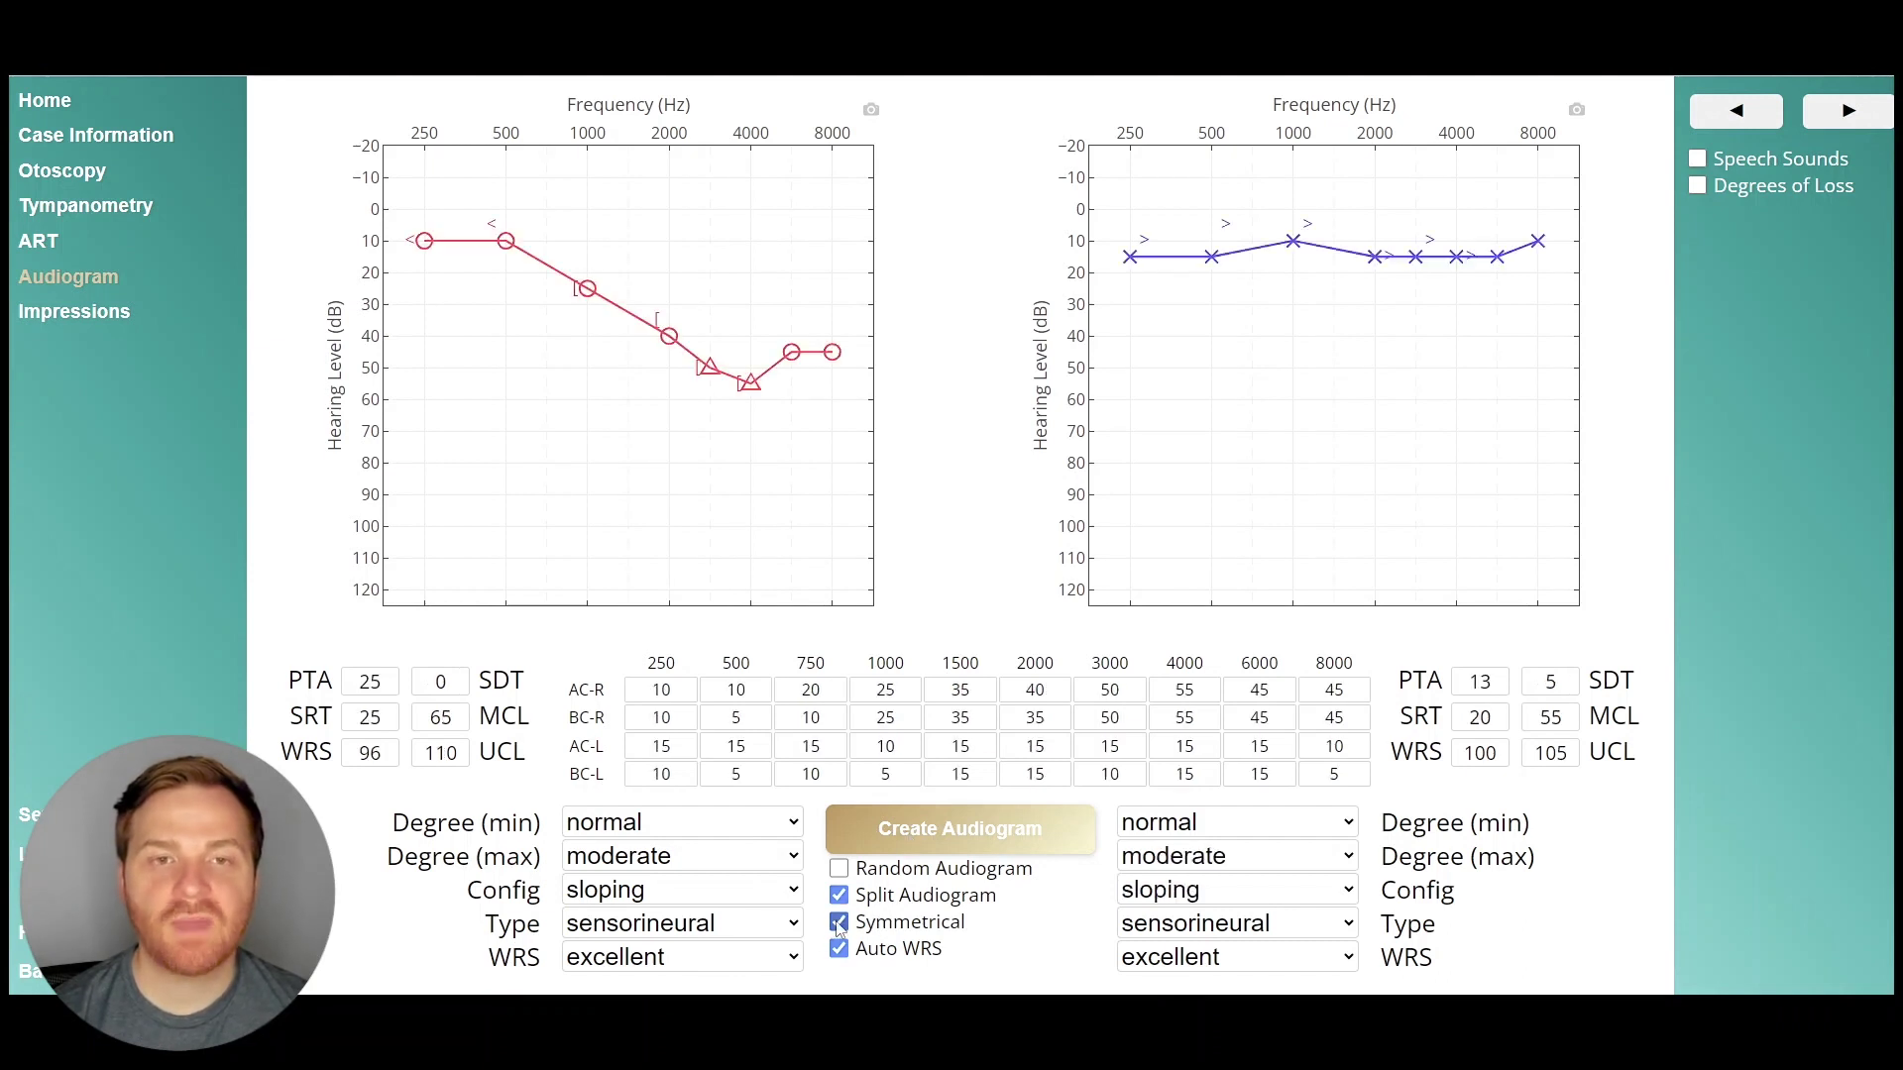
left_click(955, 827)
Set the maximum degree of loss to severe and regenerate the symmetrical audiogram.
left_click(732, 858)
left_click(704, 788)
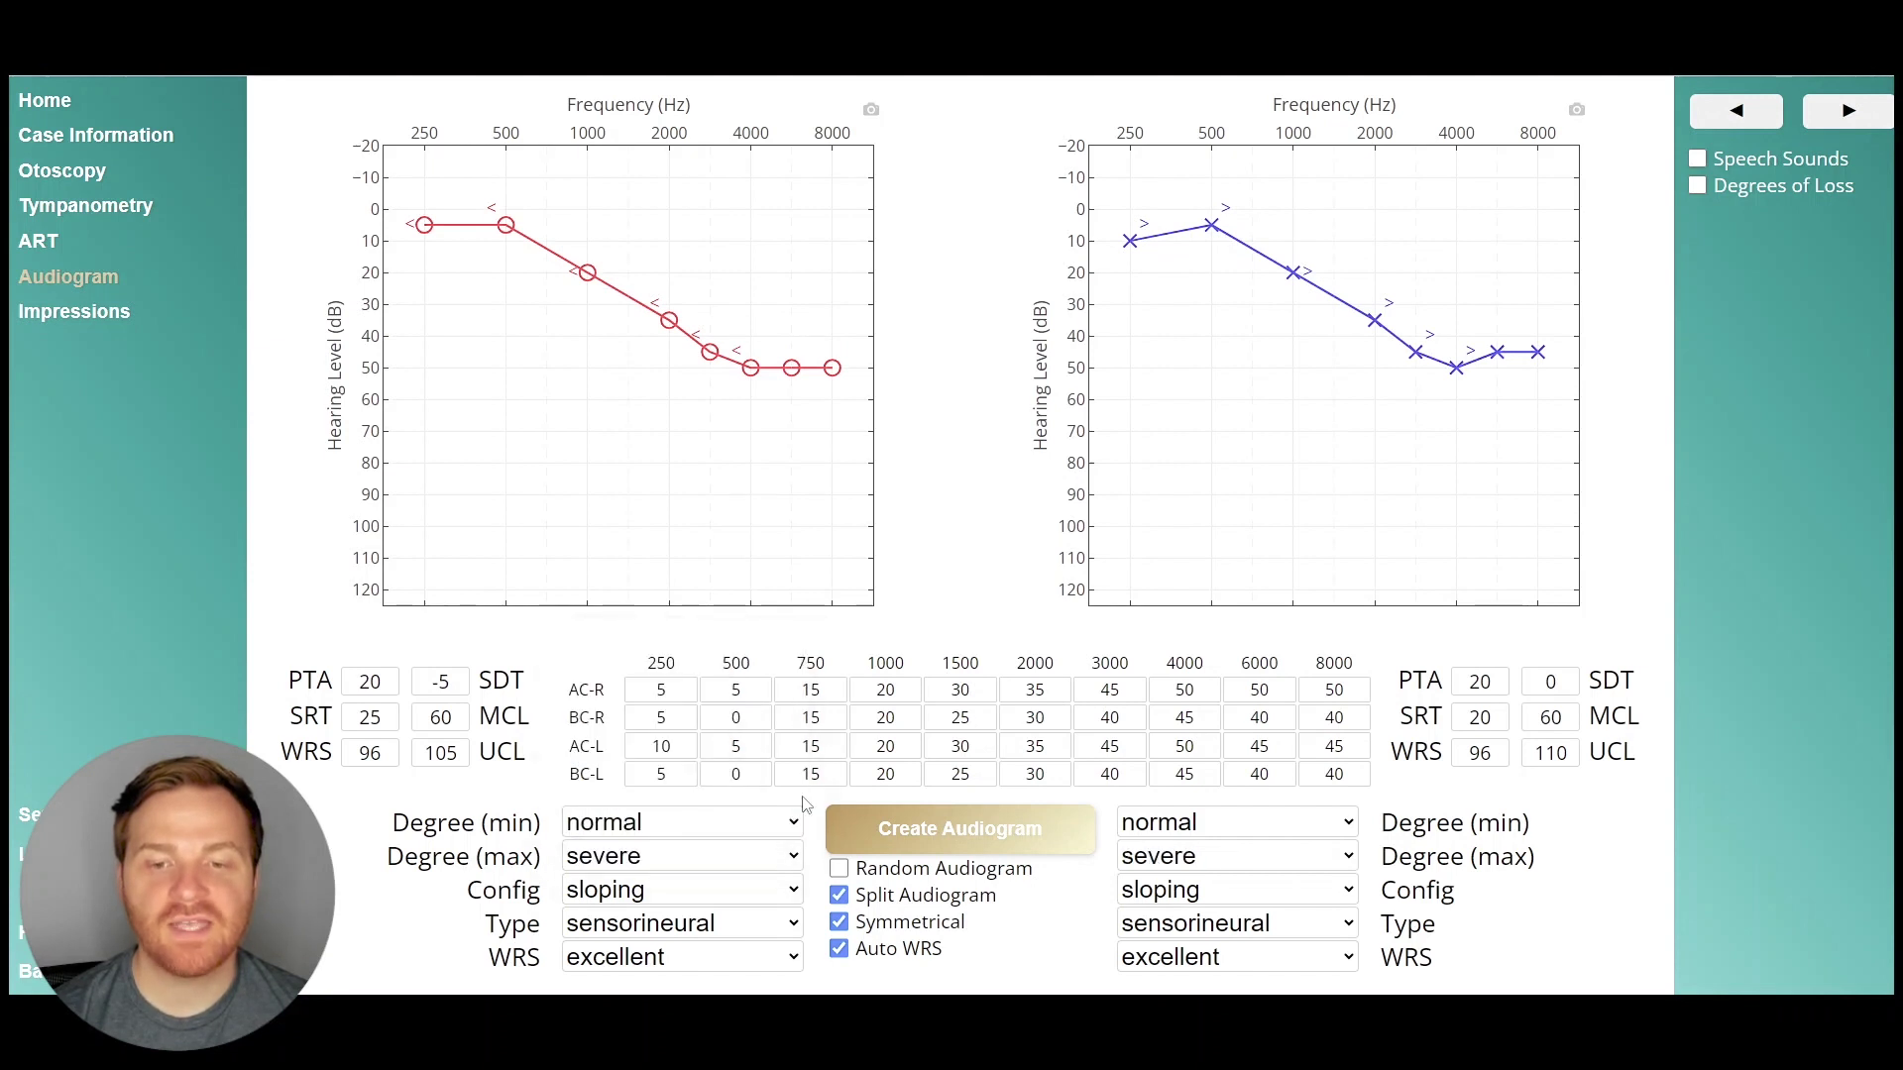
left_click(896, 829)
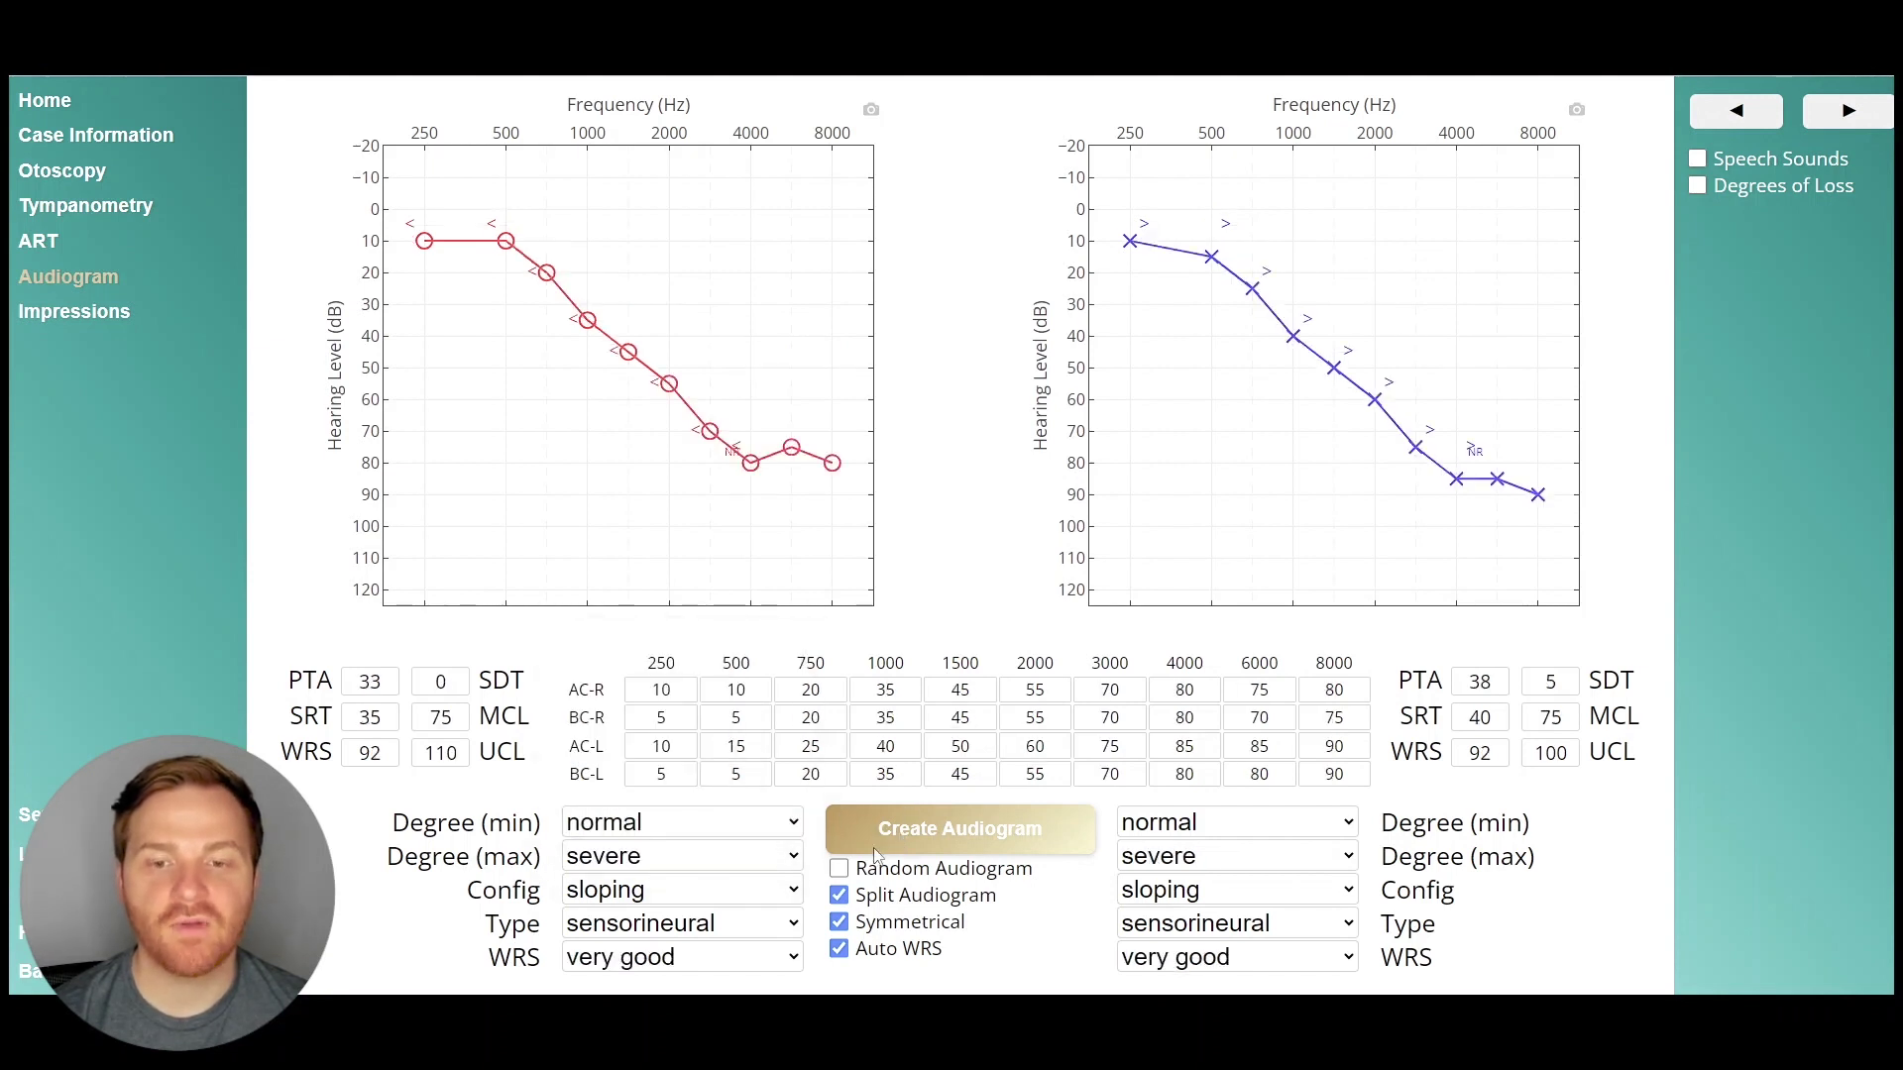
Combine both ears on a single unsplit audiogram and regenerate it several times for new threshold variations.
left_click(838, 895)
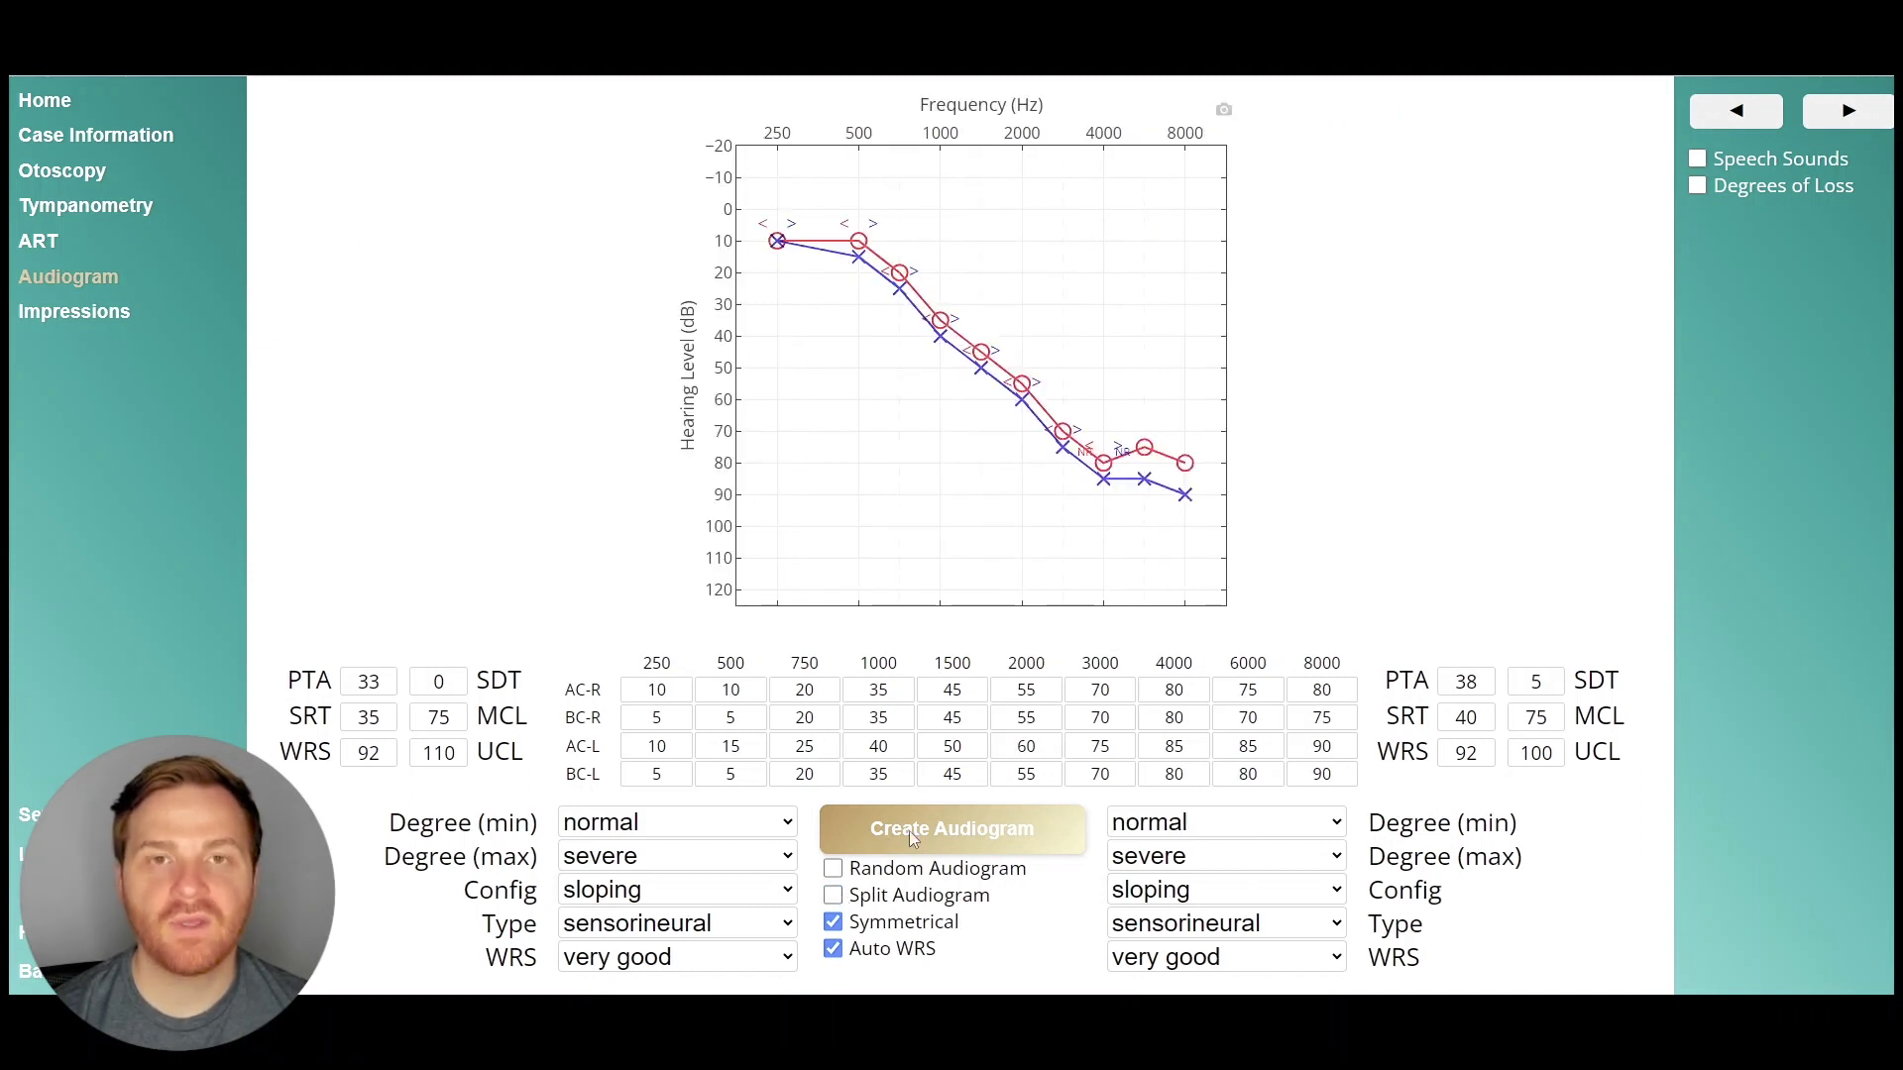
left_click(948, 828)
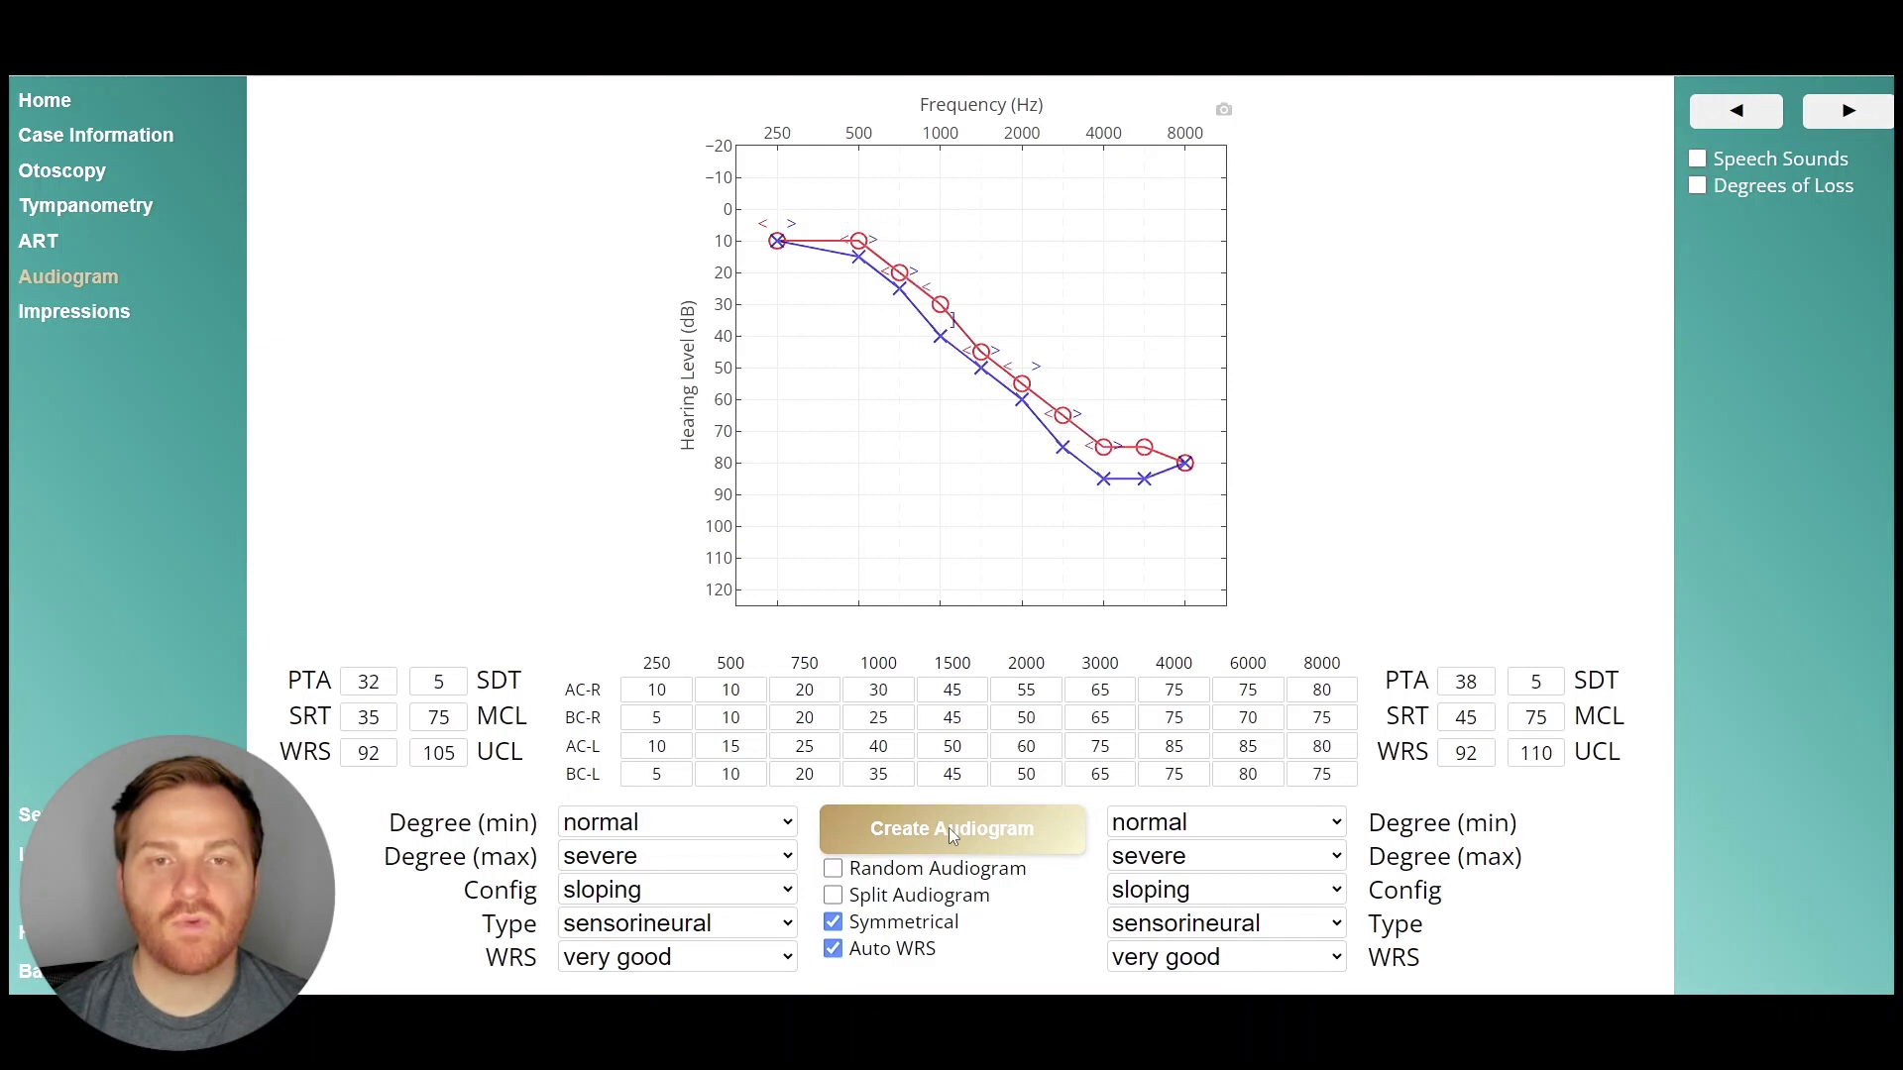
left_click(949, 828)
left_click(948, 829)
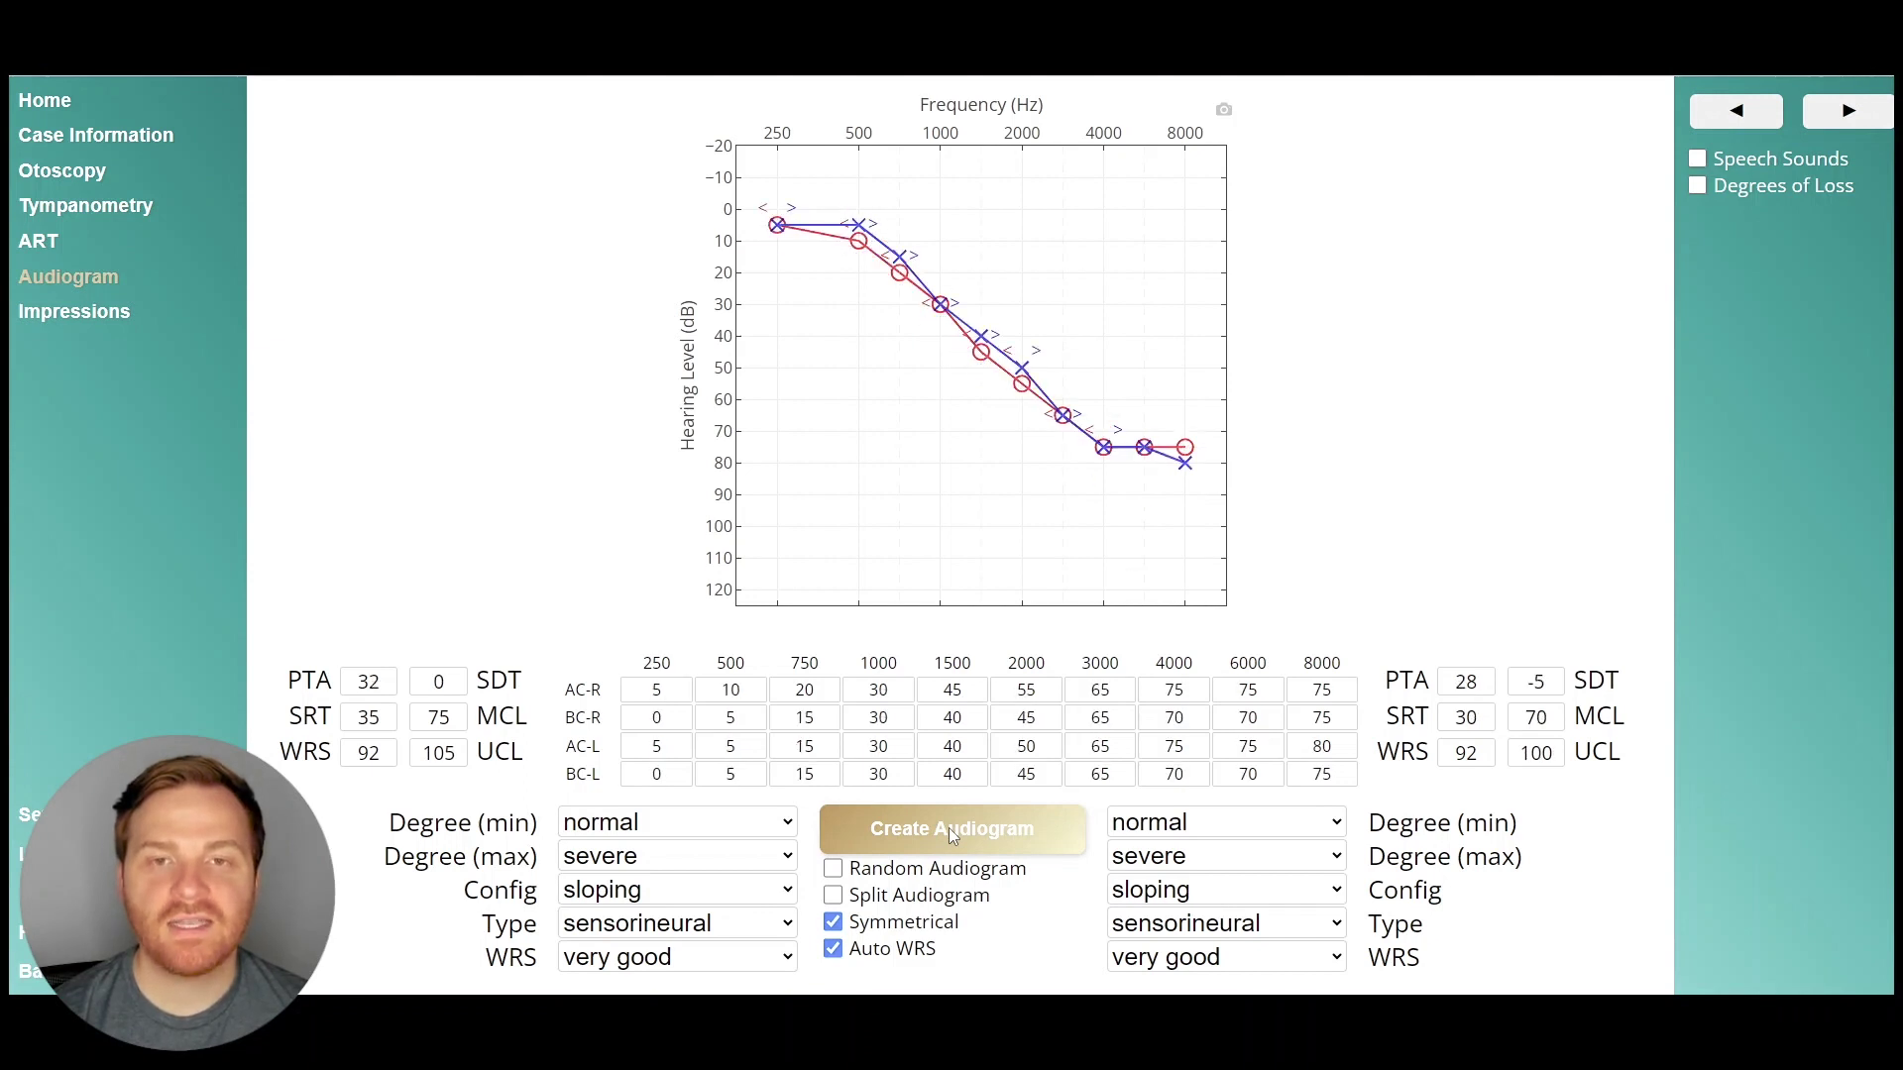
left_click(948, 829)
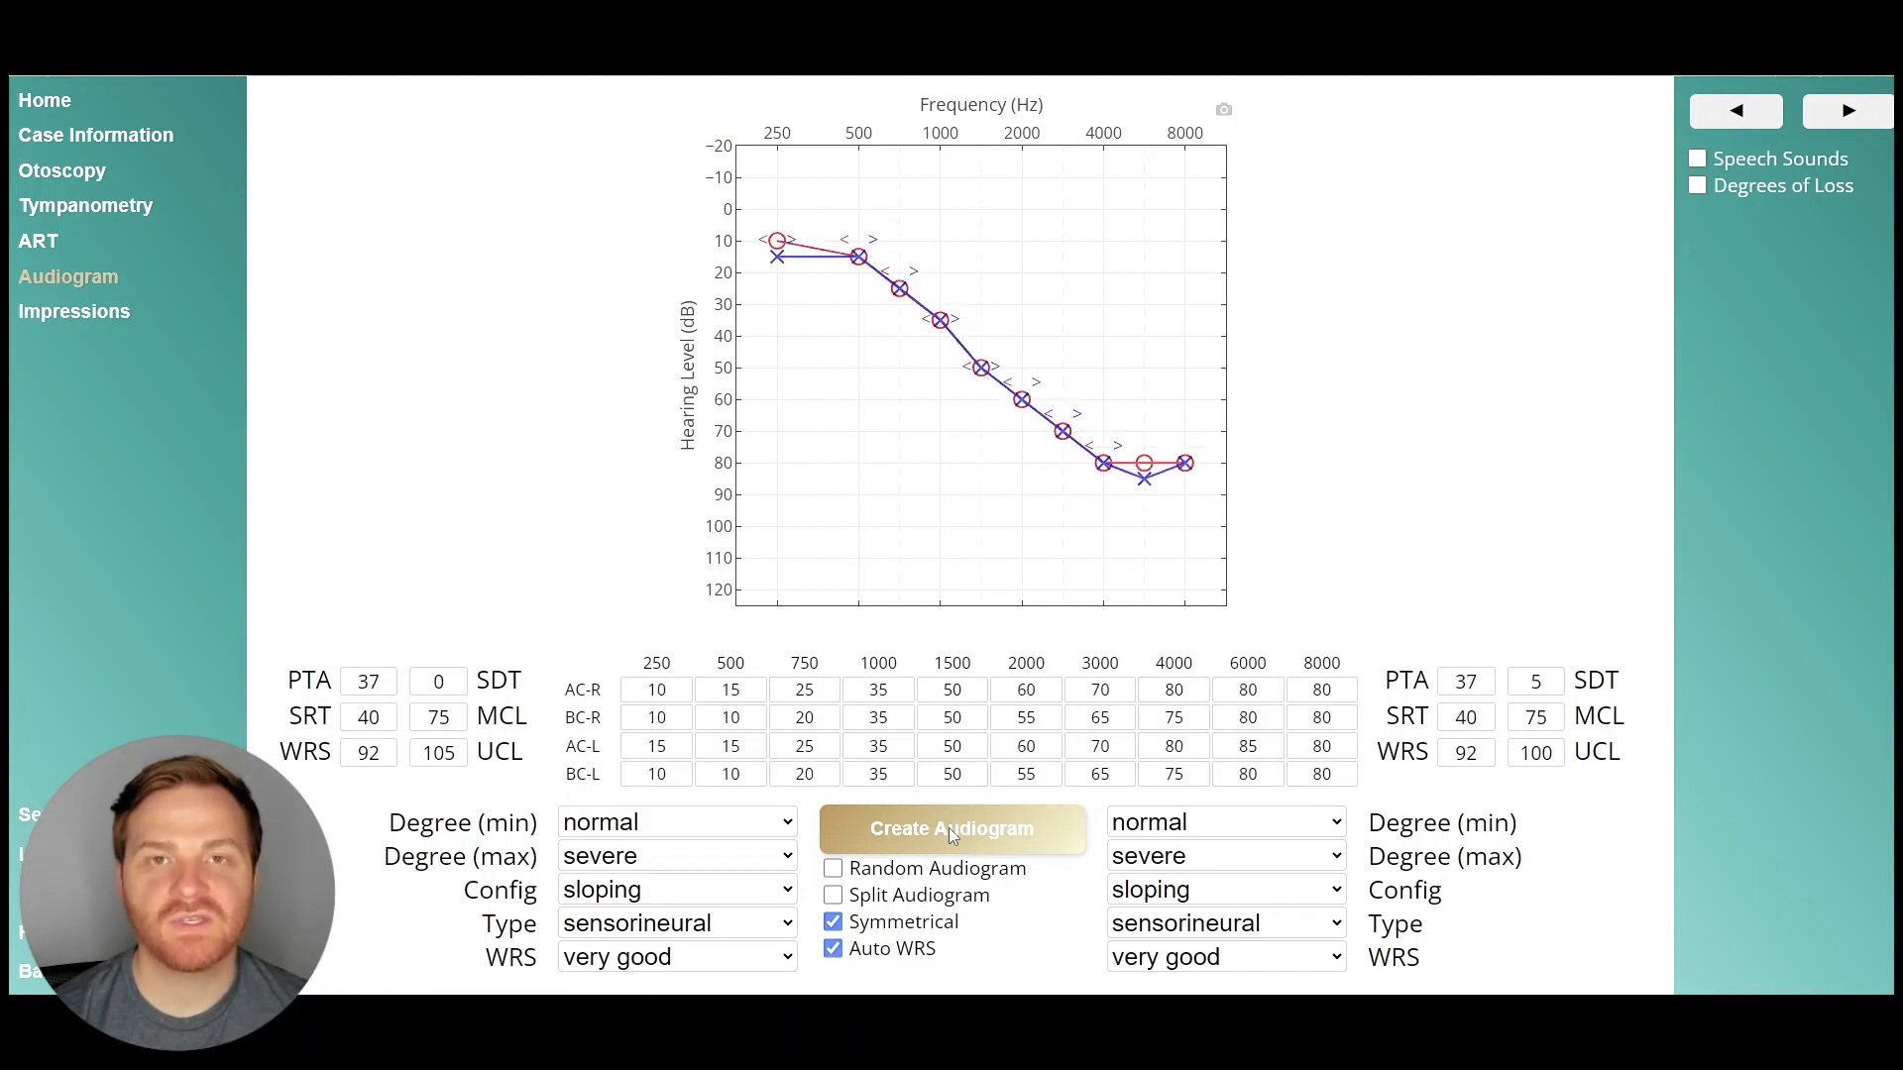
left_click(948, 828)
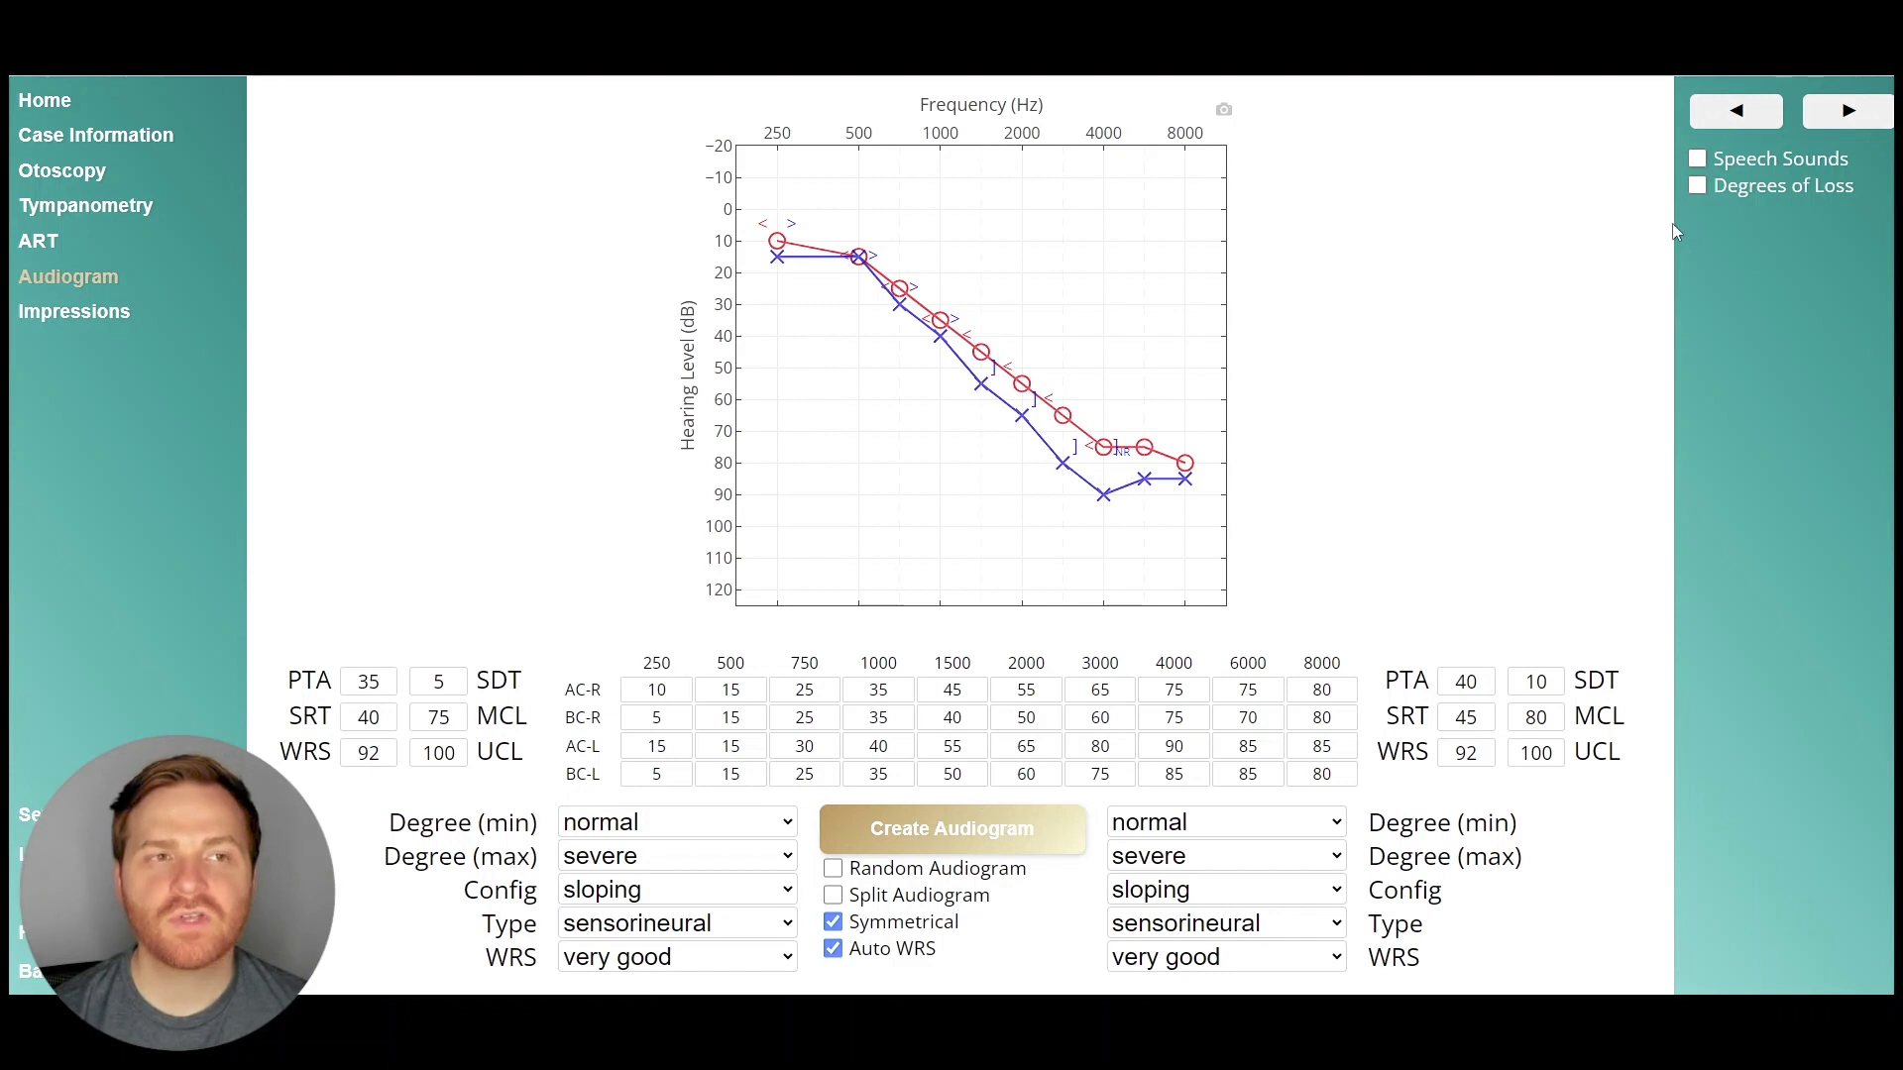
Overlay the speech sounds on the audiogram, remove them, and display the degrees of loss instead.
left_click(1698, 160)
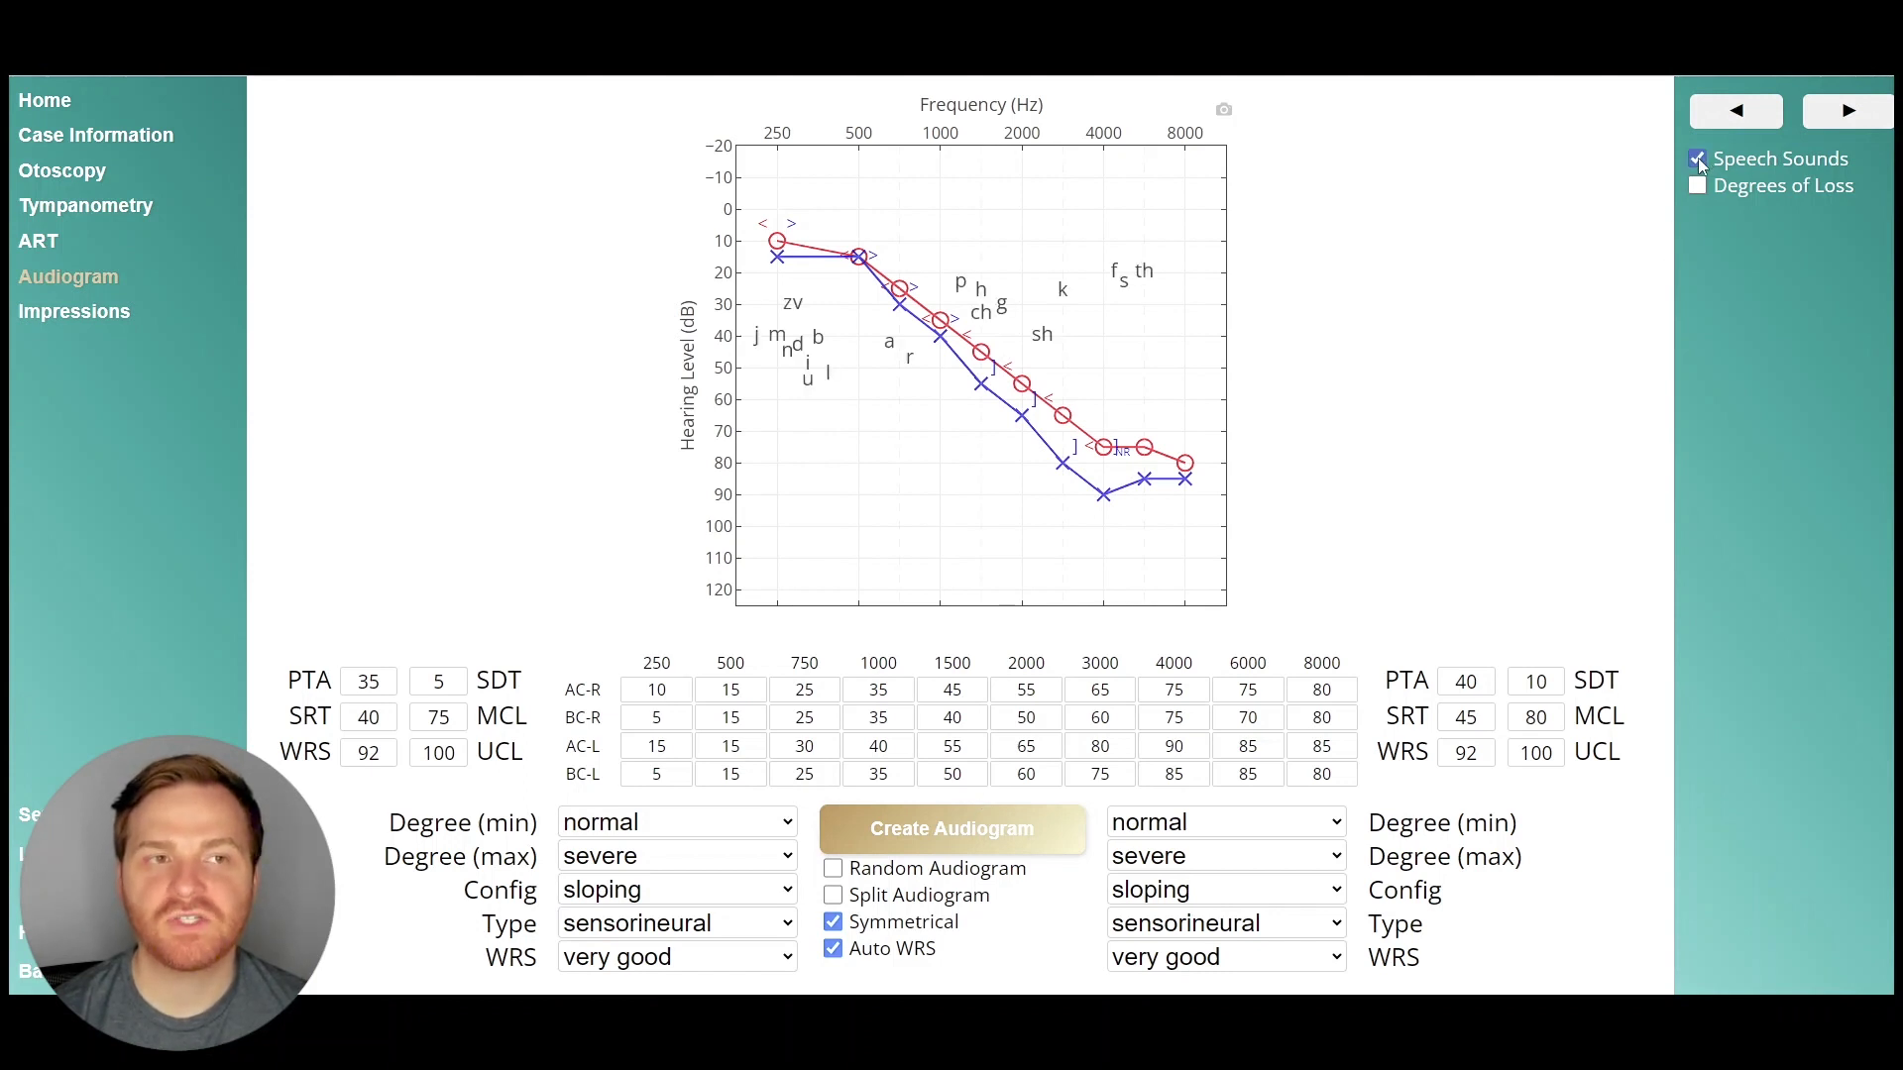
left_click(1698, 158)
left_click(1693, 187)
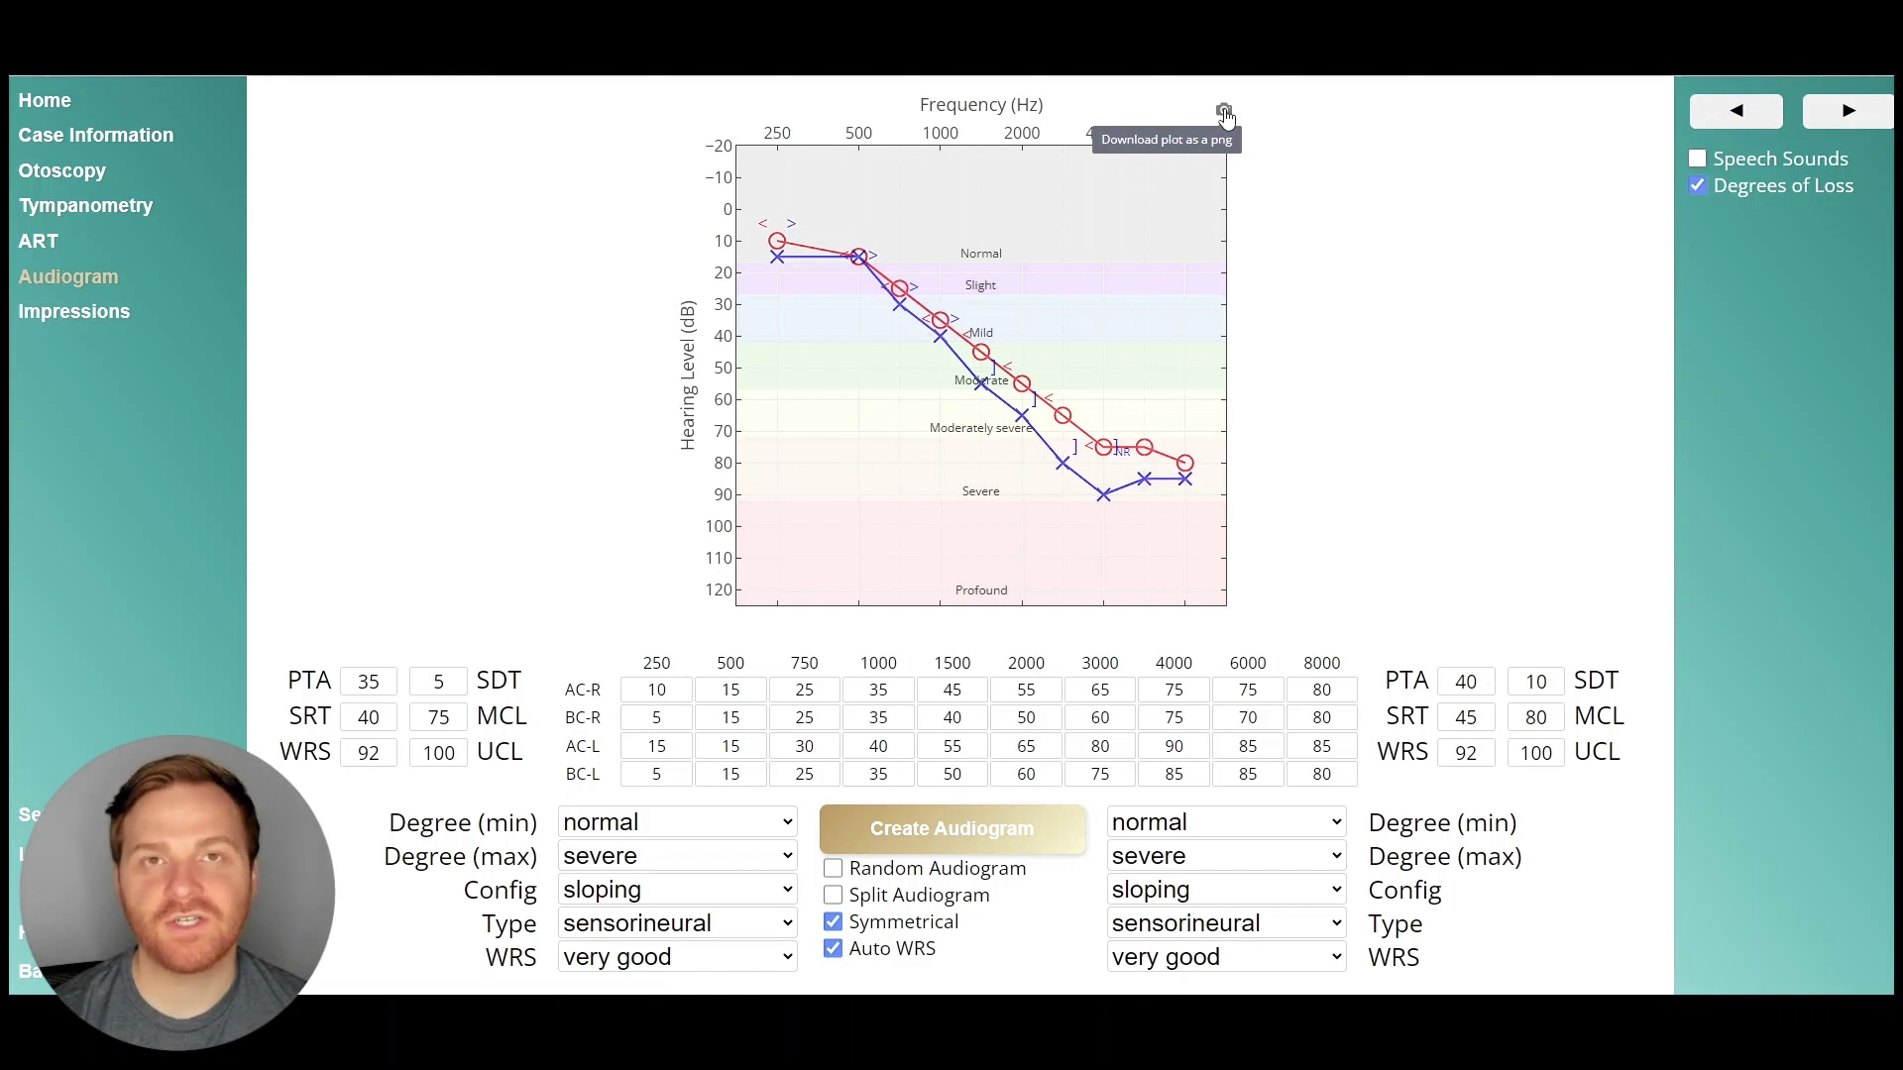
In Impressions, enter three numbered prompts: the case's hardest thing, whether air conduction at 4000 Hz needed masking, and a clinical note summarizing findings.
left_click(1848, 110)
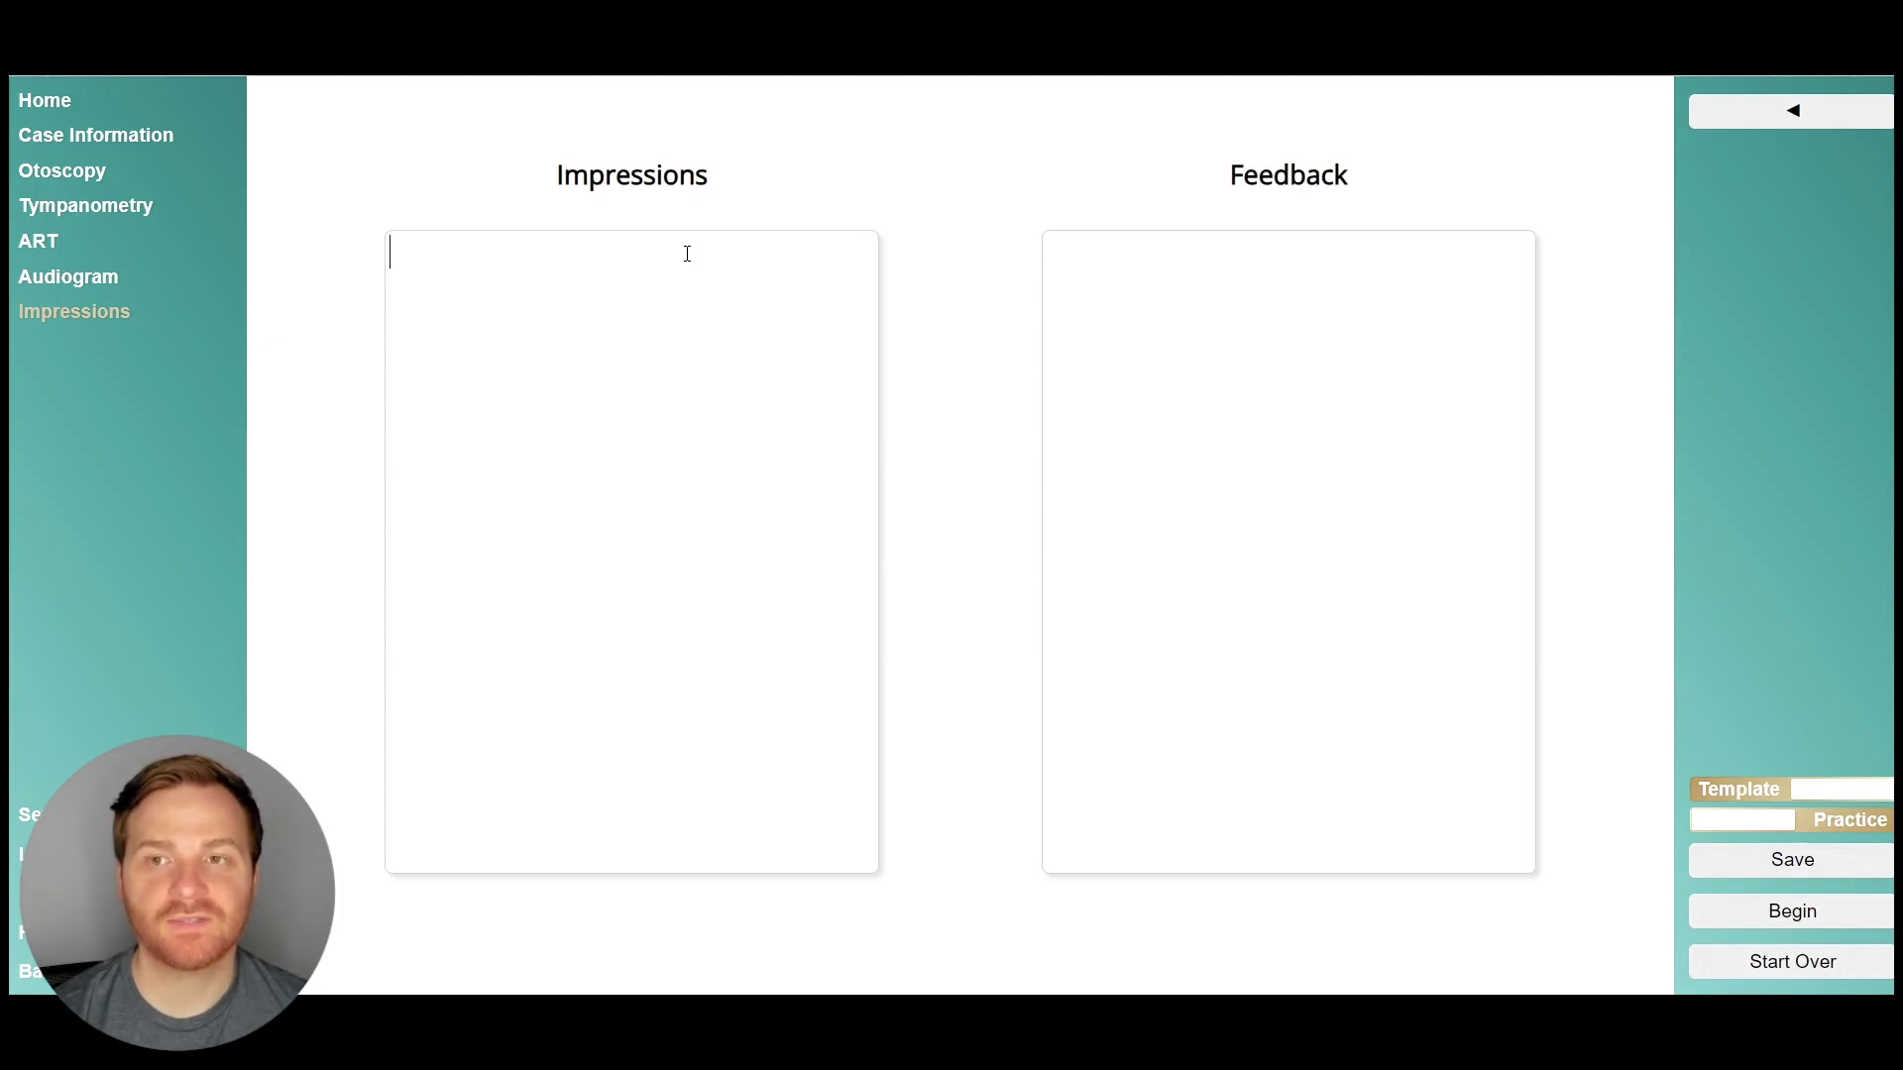
type("1. What was the hardest thing for you about this case?   2. Did you need to mask air conduction at 4000 Hz?   3. Please write up a clinical note summarizing your findings.")
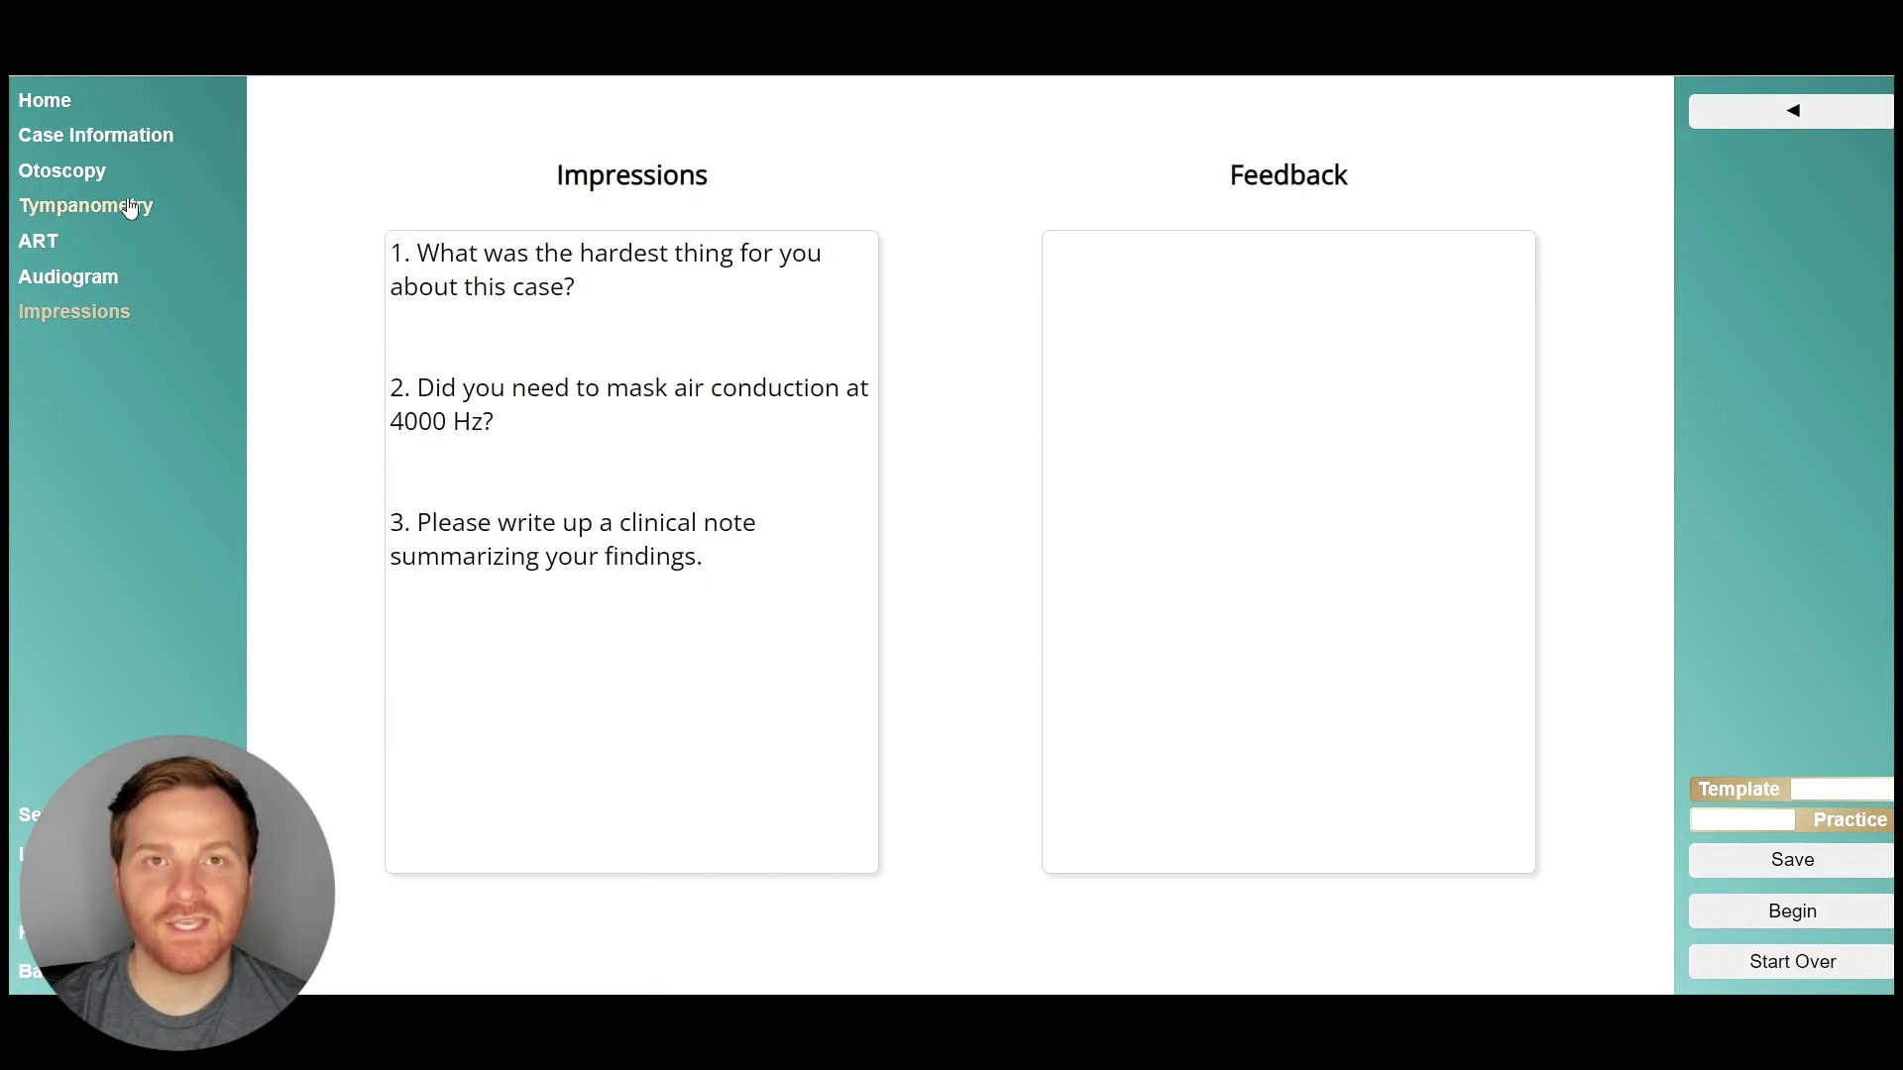
Change the case from Template to Fixed, and switch its mode to Exam and back to Practice.
left_click(1806, 799)
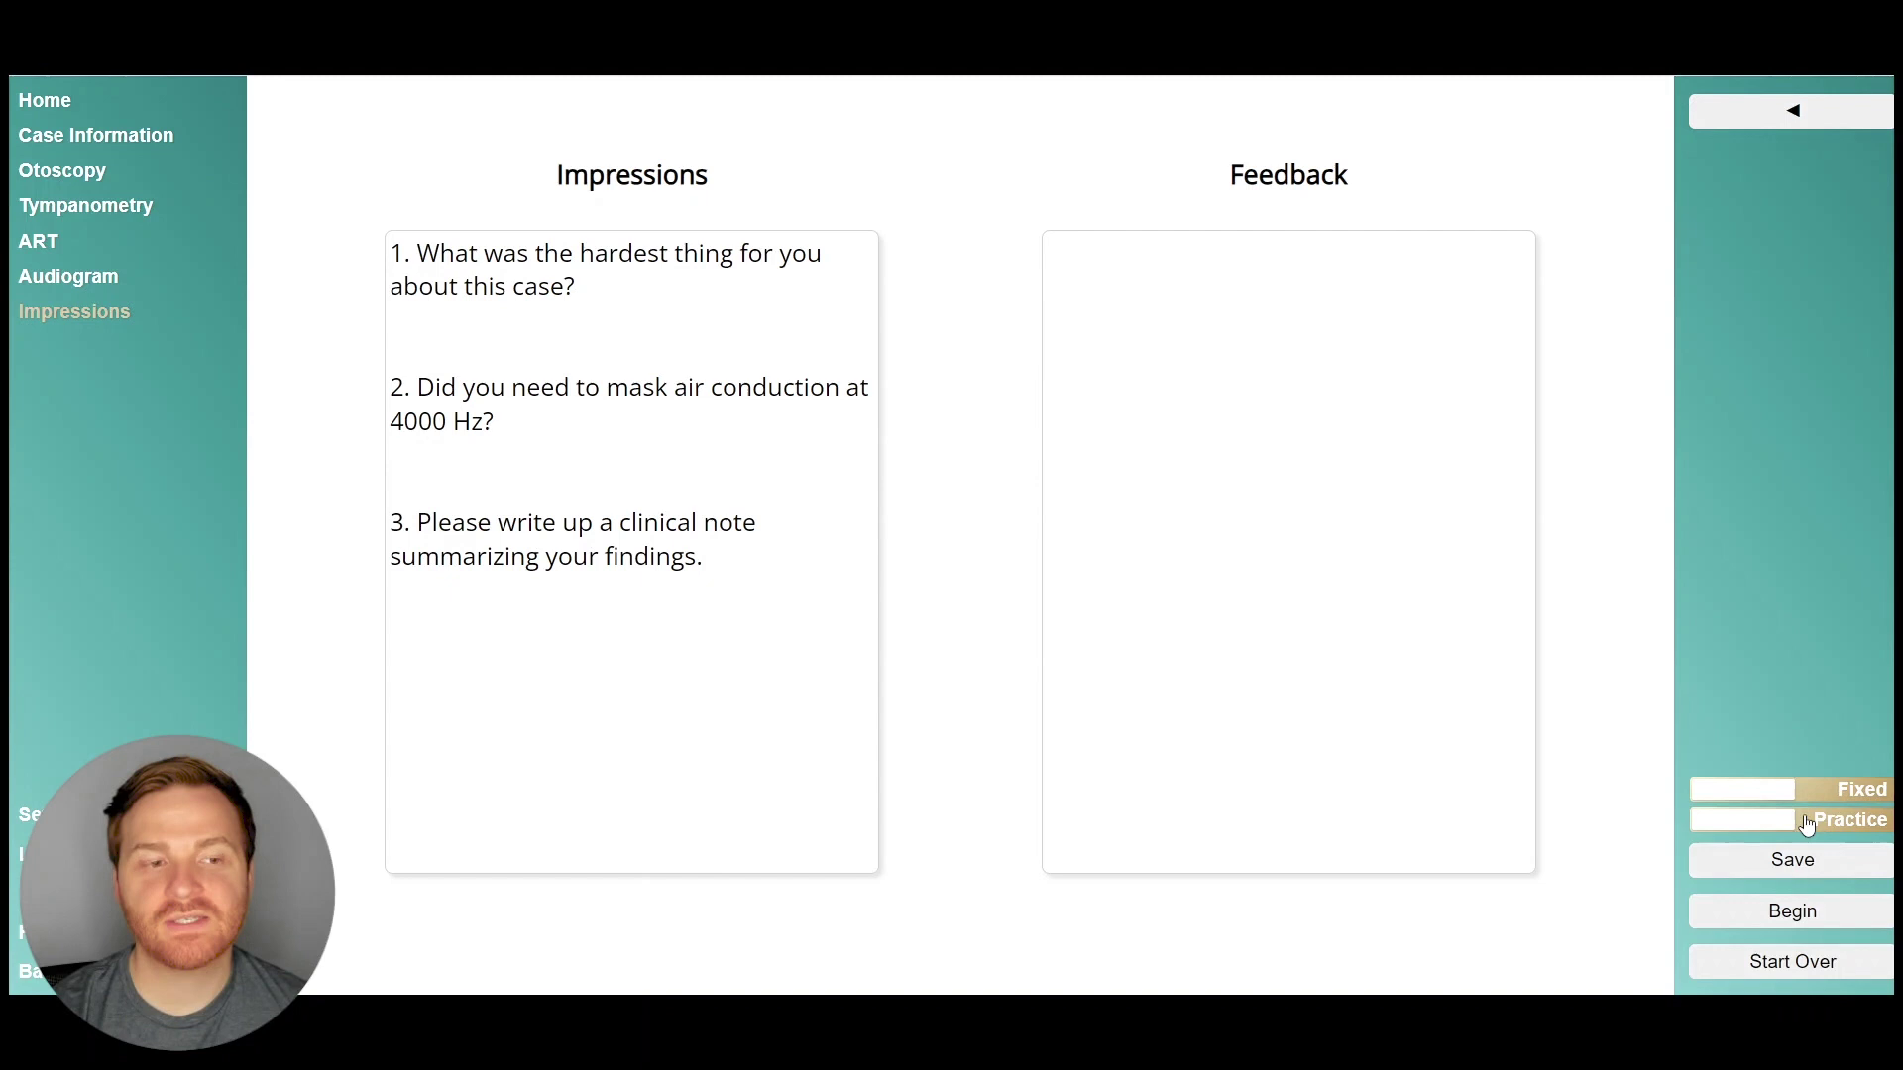
left_click(1807, 826)
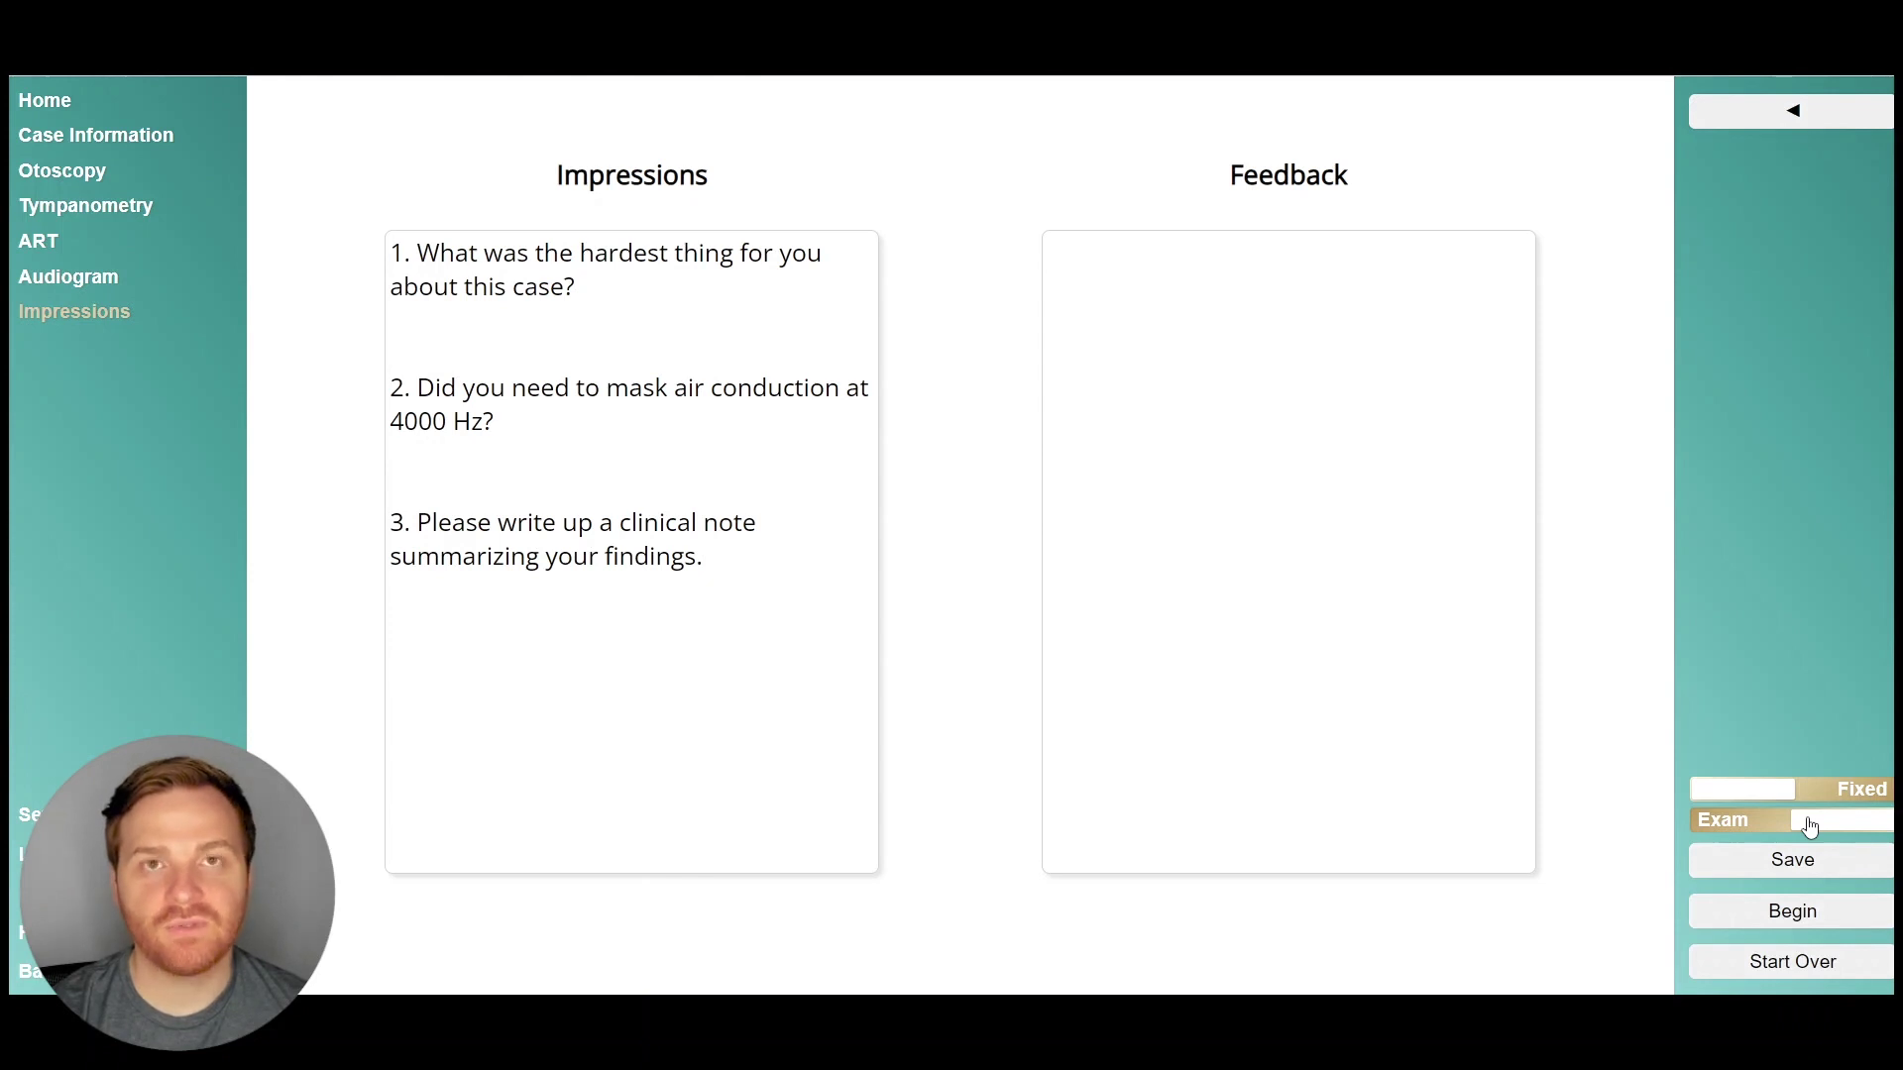
left_click(1810, 826)
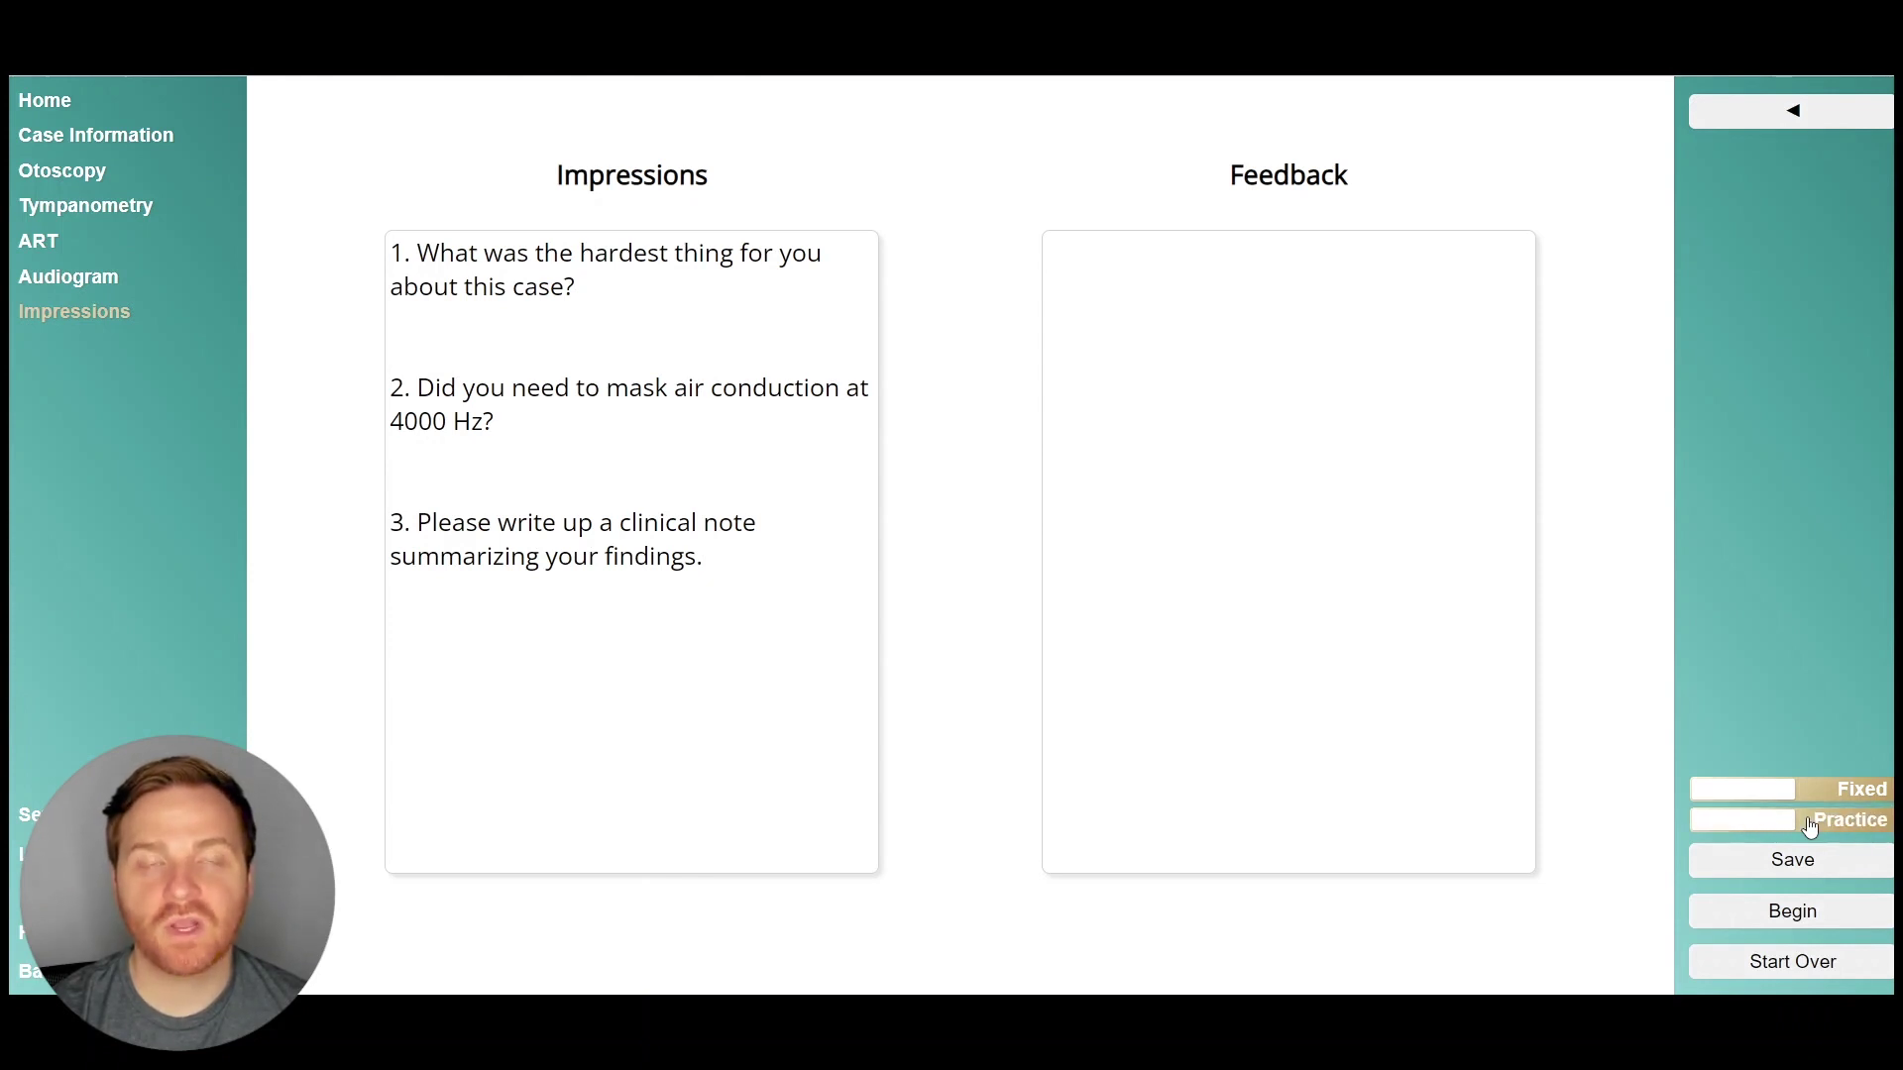